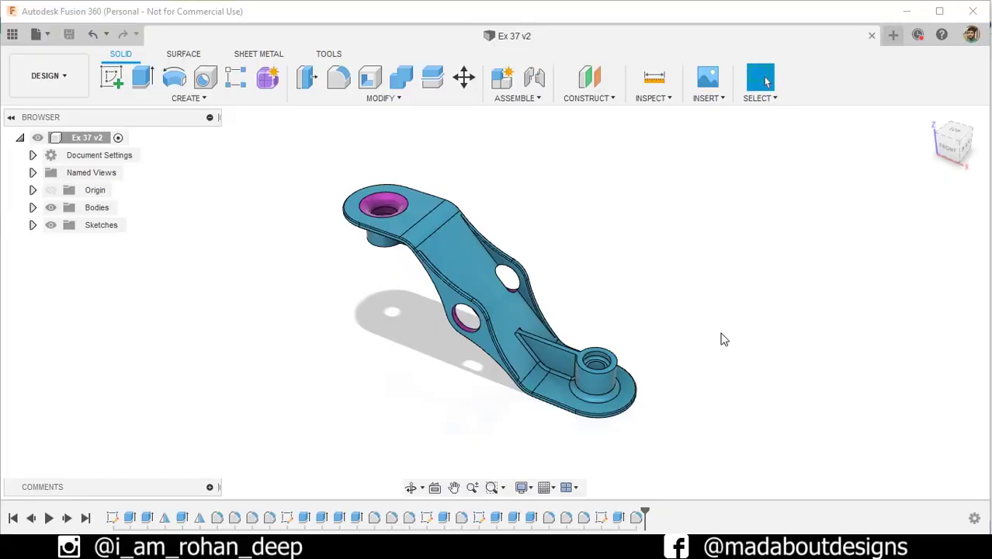
# Create a new design and expand its document settings to check the units
pyautogui.keyDown('shift'); pyautogui.moveTo(564, 258); pyautogui.dragTo(764, 385, button='middle'); pyautogui.keyUp('shift')
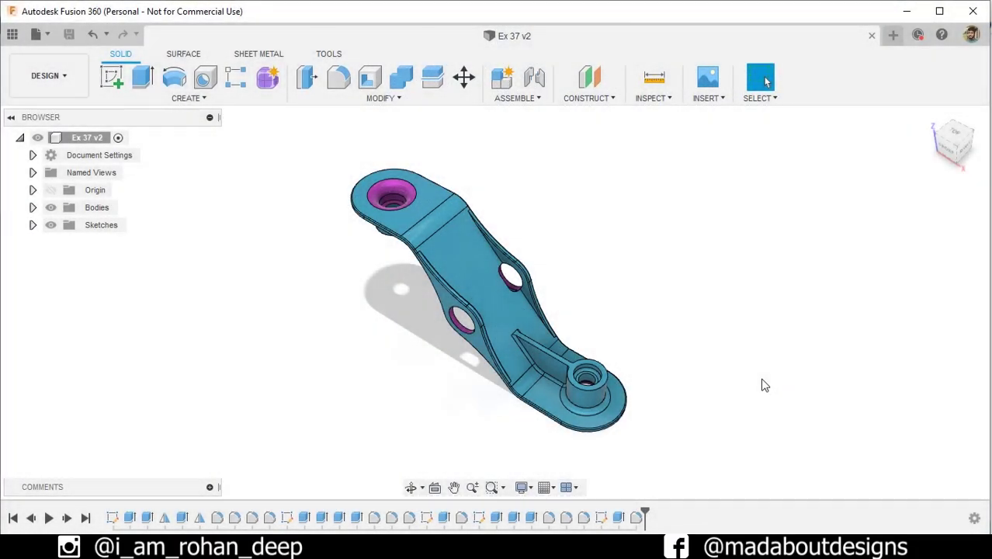
pyautogui.click(44, 37)
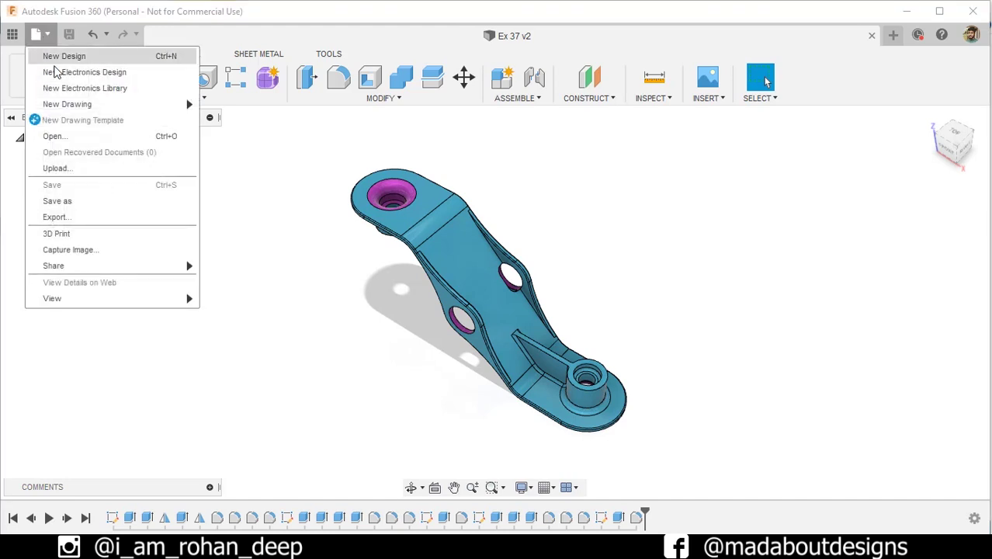
pyautogui.click(55, 58)
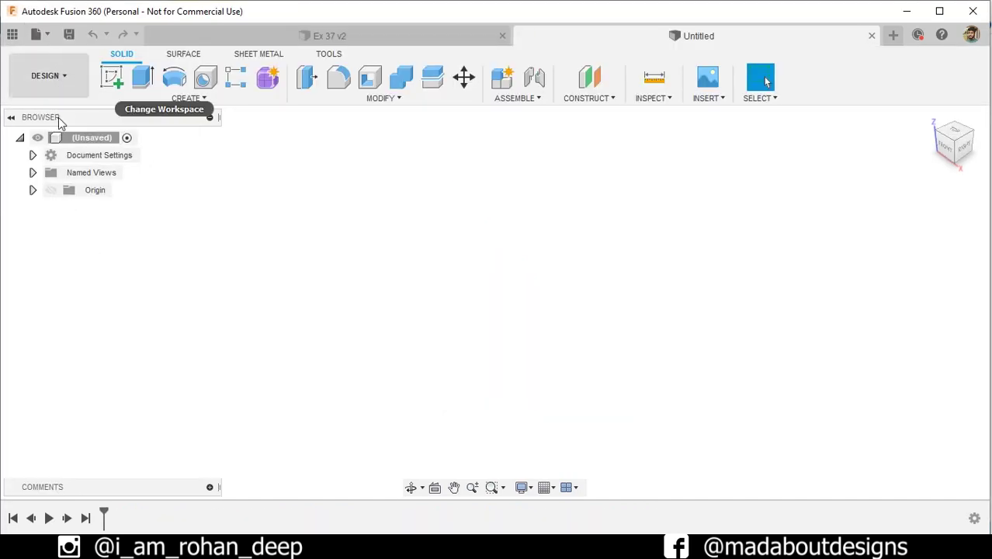
pyautogui.click(32, 154)
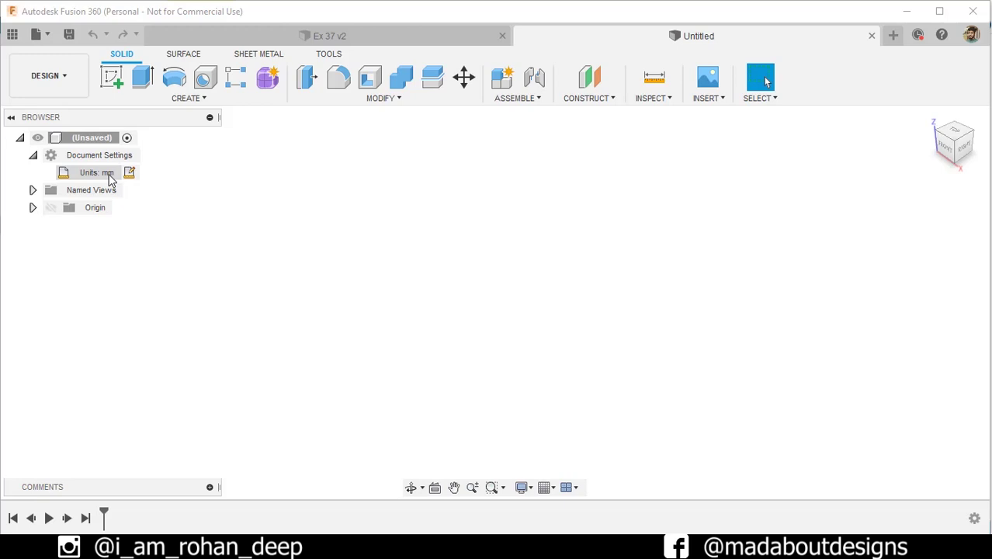
# Start a sketch on the front plane and draw a 45 mm diameter circle centred on the origin
pyautogui.click(111, 79)
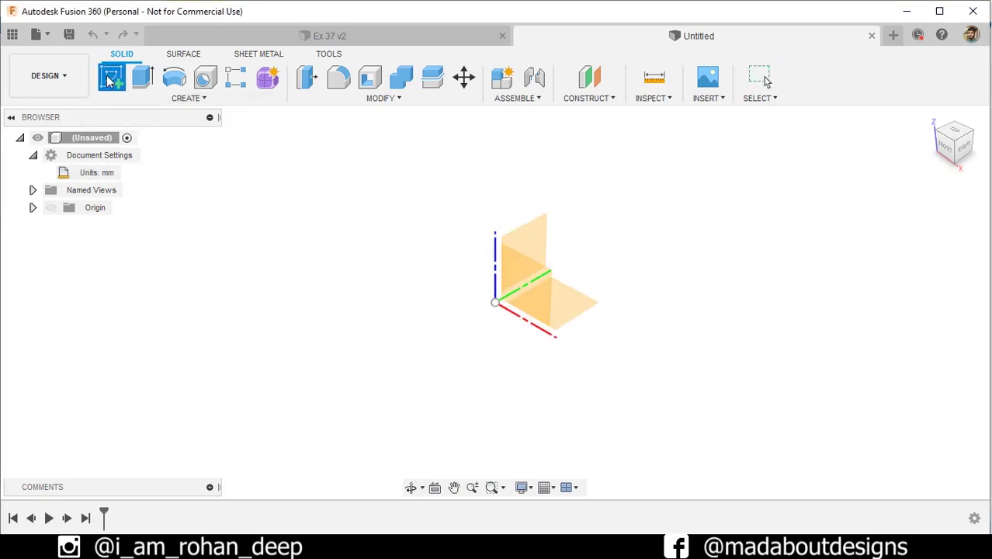
pyautogui.click(528, 281)
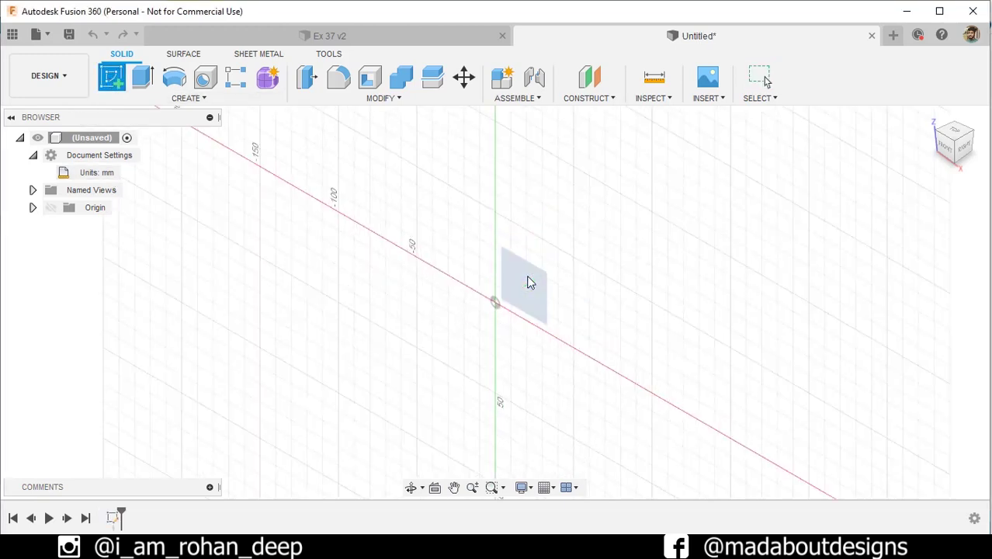
pyautogui.scroll(-1, 561, 311)
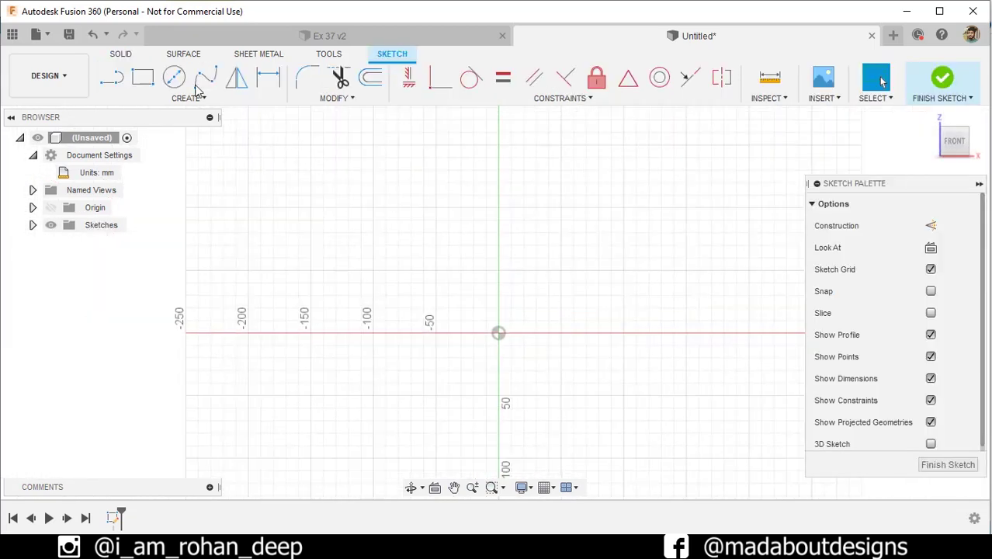
pyautogui.click(174, 77)
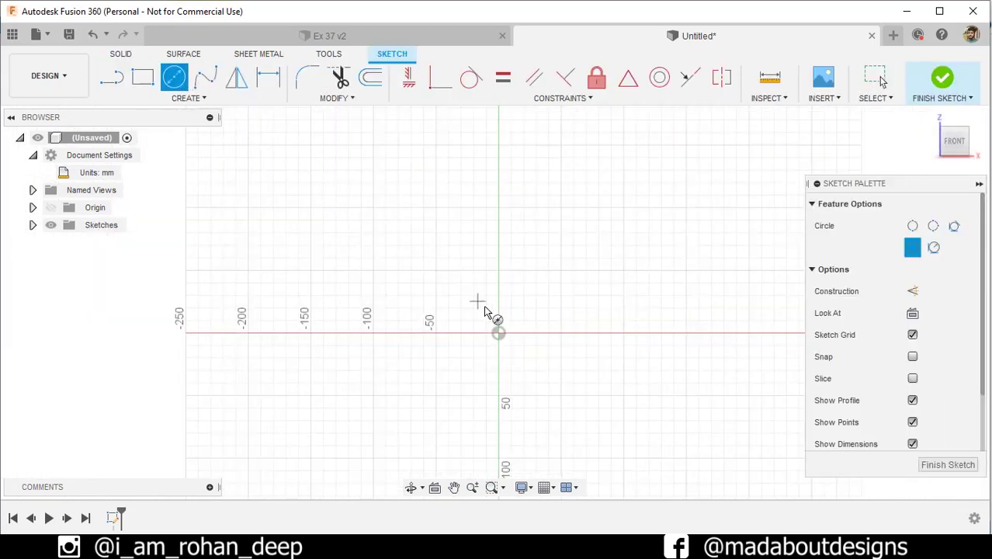
pyautogui.click(499, 334)
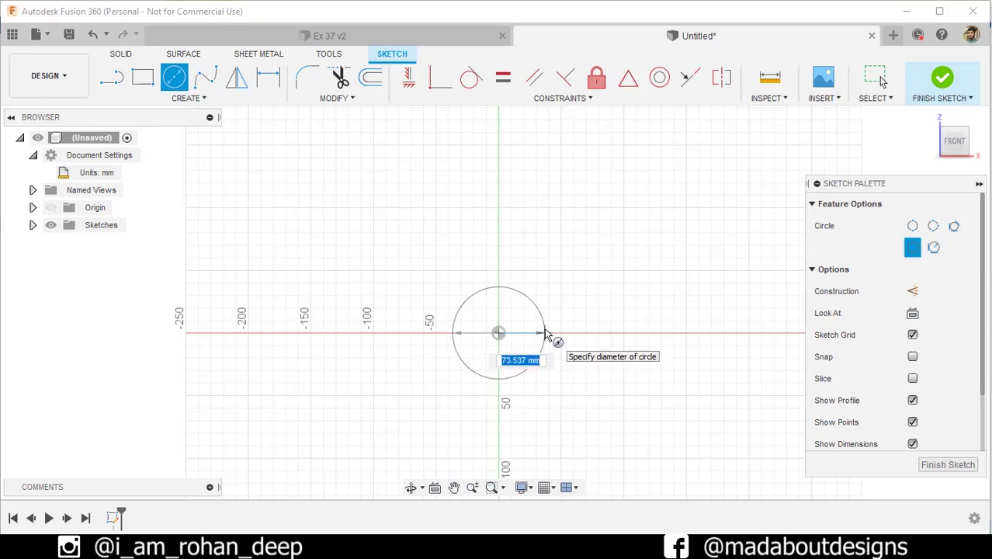
pyautogui.write('45')
pyautogui.press('Return')
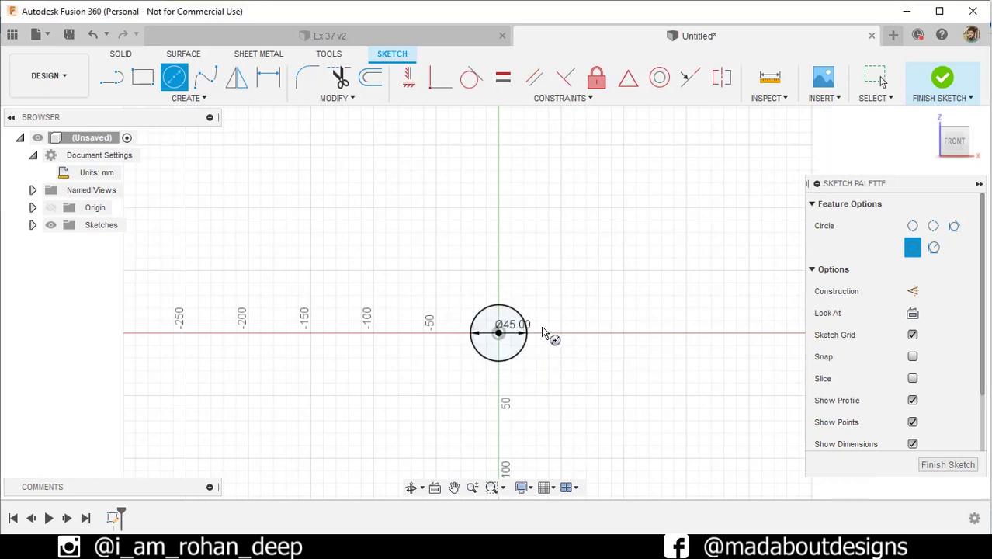
# Draw a concentric 30 mm diameter circle inside the 45 mm circle
pyautogui.scroll(5, 491, 339)
pyautogui.click(466, 340)
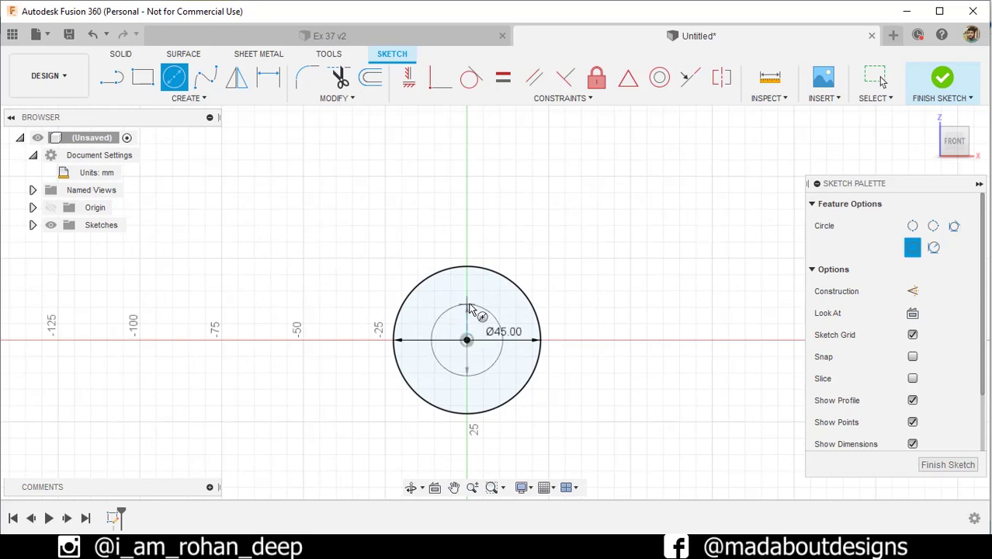
pyautogui.write('3')
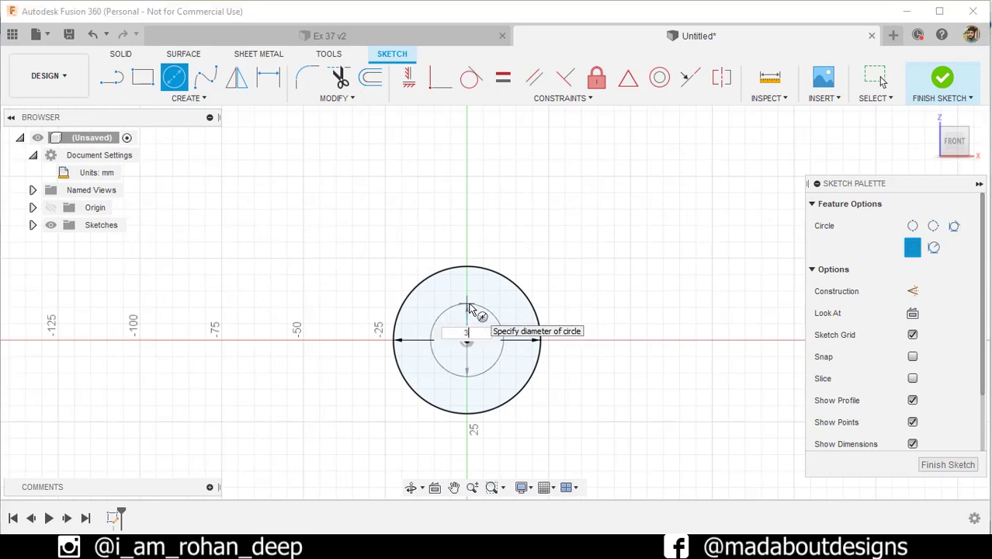
pyautogui.write('0')
pyautogui.press('Tab')
pyautogui.press('Return')
pyautogui.press('Escape')
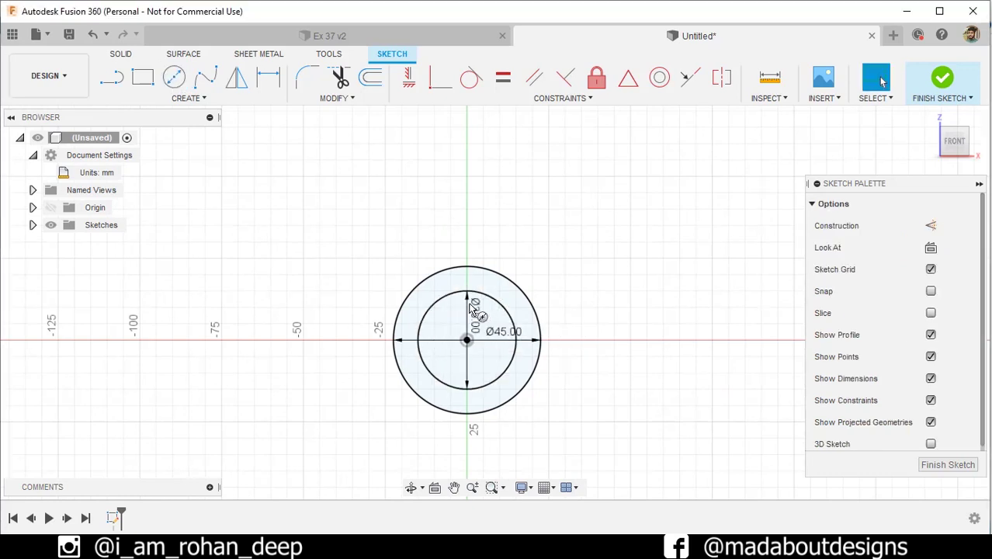
# Draw a line about 62 mm long from the origin, sloping 45° down to the right, and continue it with a horizontal line
pyautogui.scroll(-2, 611, 317)
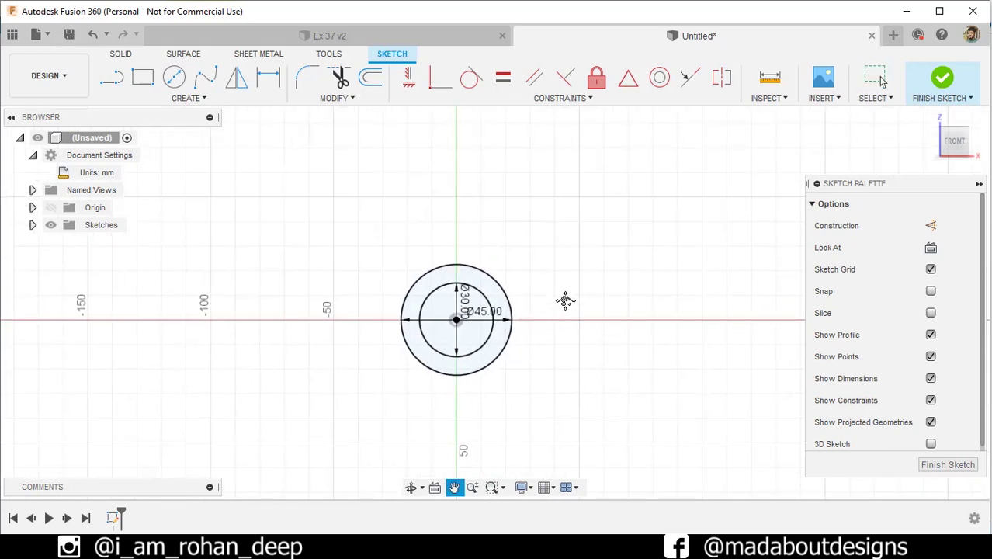
pyautogui.click(119, 78)
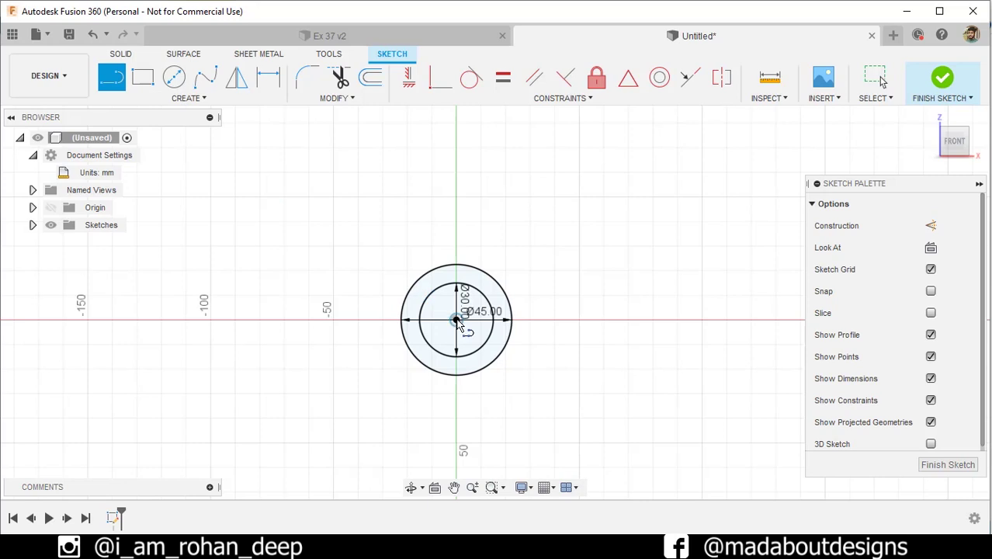
pyautogui.click(456, 320)
pyautogui.scroll(-1, 509, 361)
pyautogui.moveTo(506, 359); pyautogui.dragTo(499, 344, button='middle')
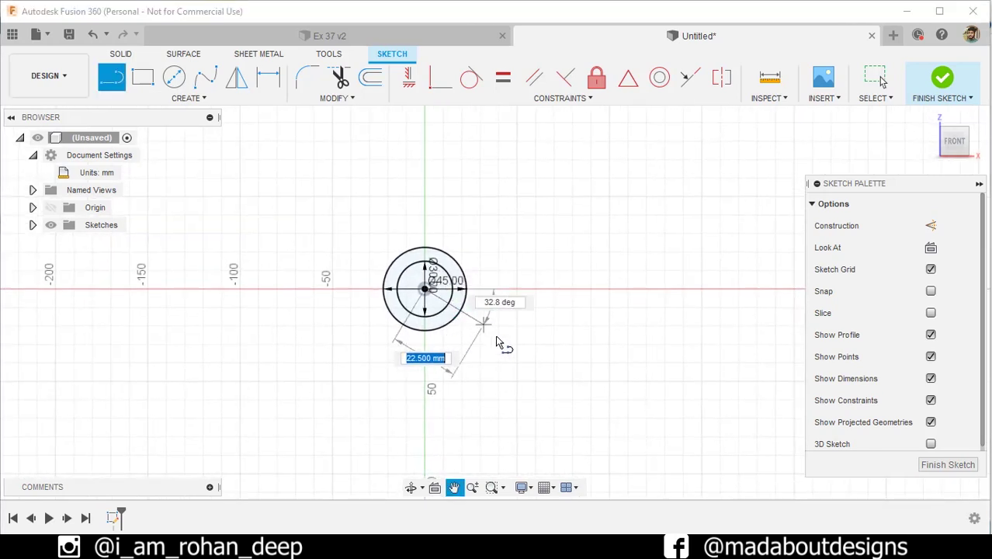
pyautogui.press('Tab')
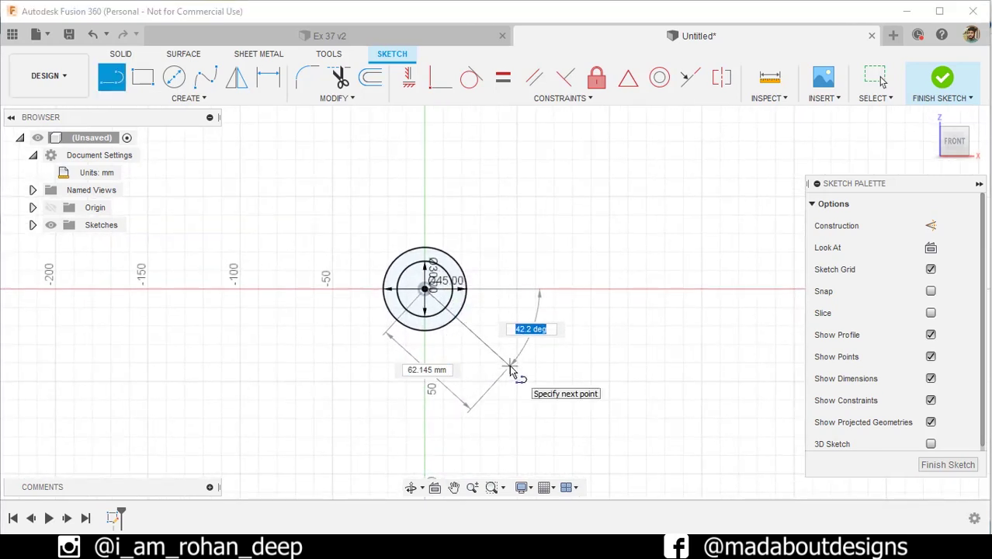
pyautogui.write('45')
pyautogui.press('Tab')
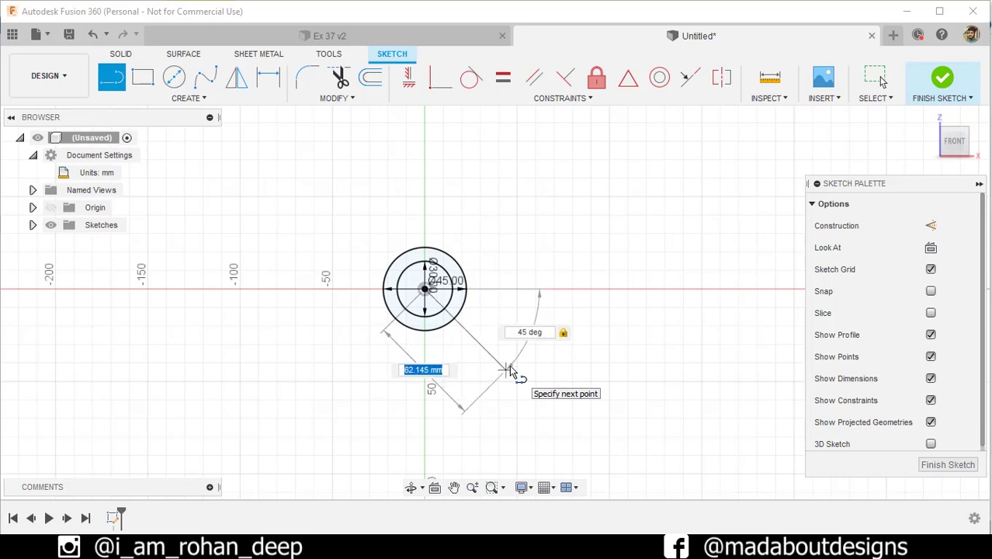
pyautogui.click(508, 371)
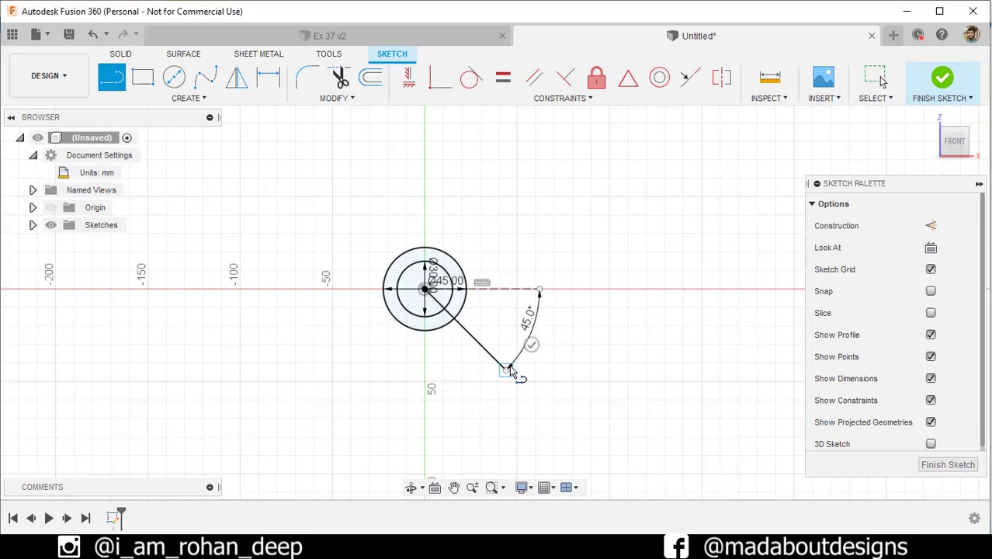
pyautogui.click(638, 370)
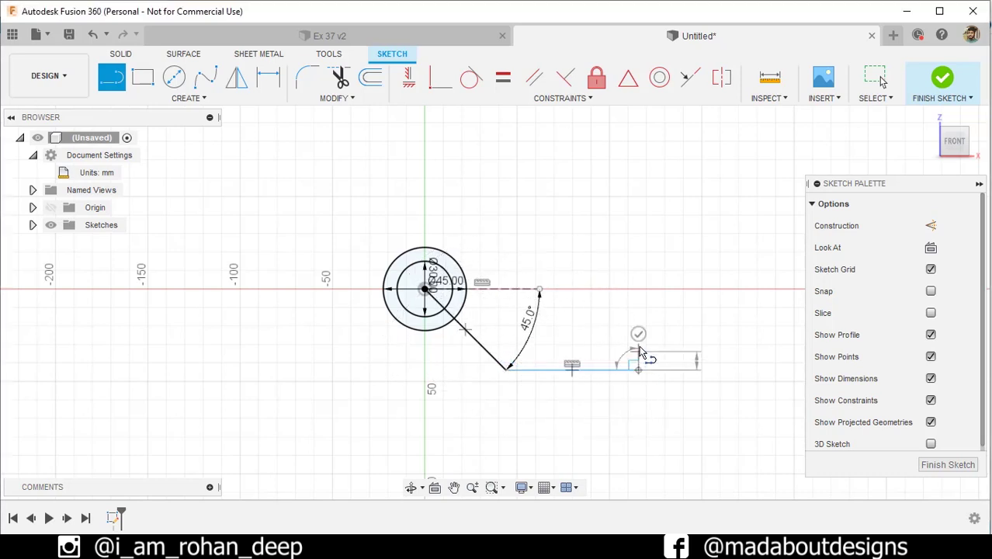
pyautogui.press('Escape')
# Dimension the vertical distance between the circle centre and the free end of the horizontal line as 60 mm
pyautogui.scroll(3, 535, 335)
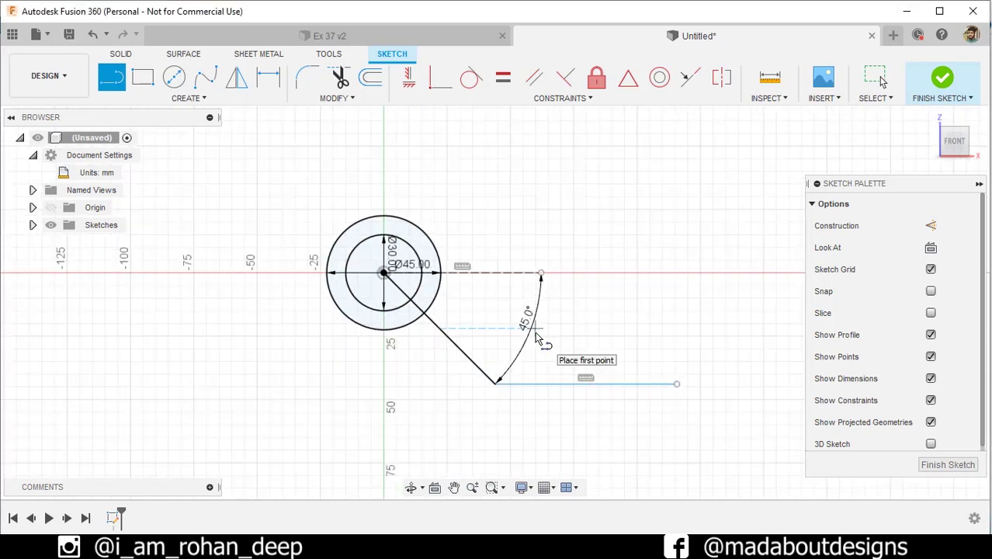
pyautogui.click(200, 99)
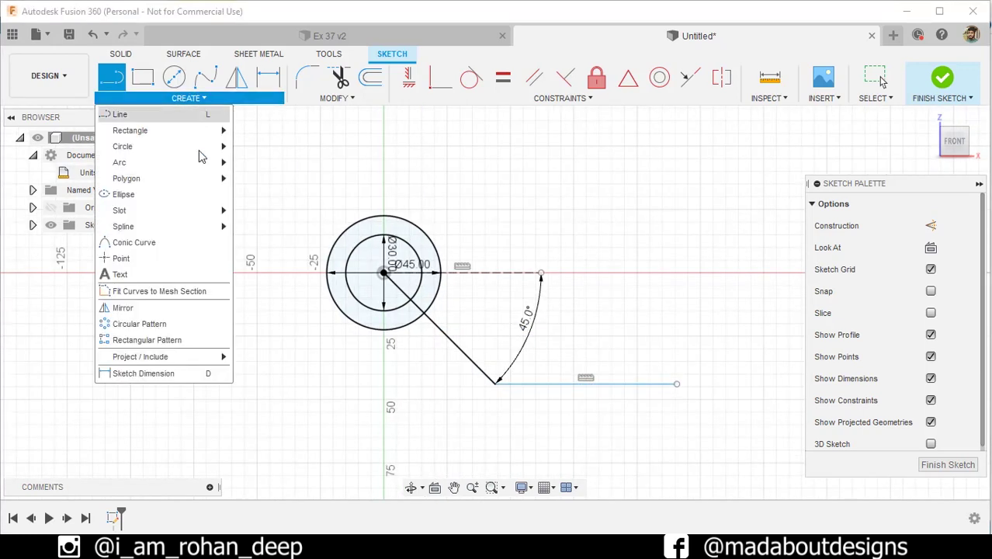
pyautogui.click(187, 375)
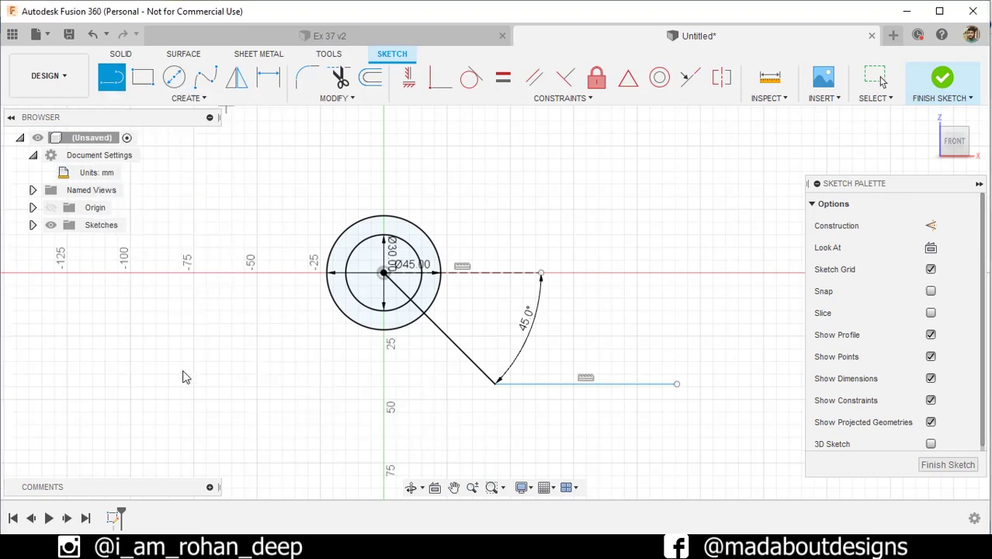
pyautogui.click(384, 273)
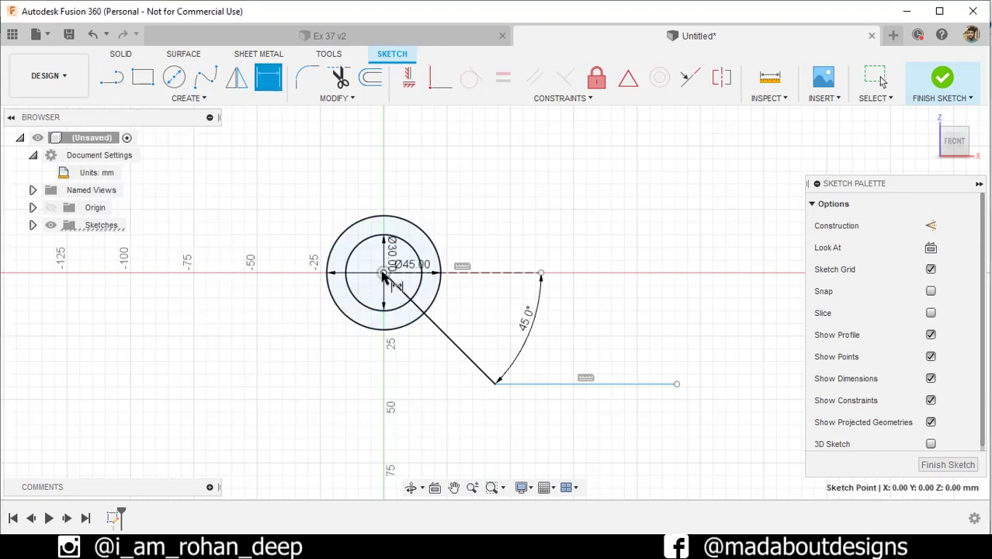
pyautogui.click(676, 384)
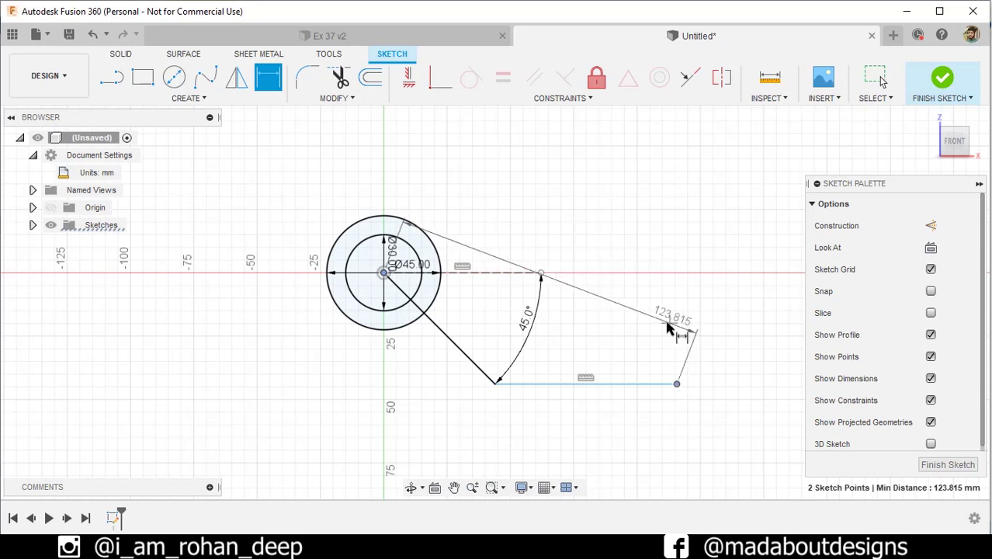
pyautogui.click(747, 333)
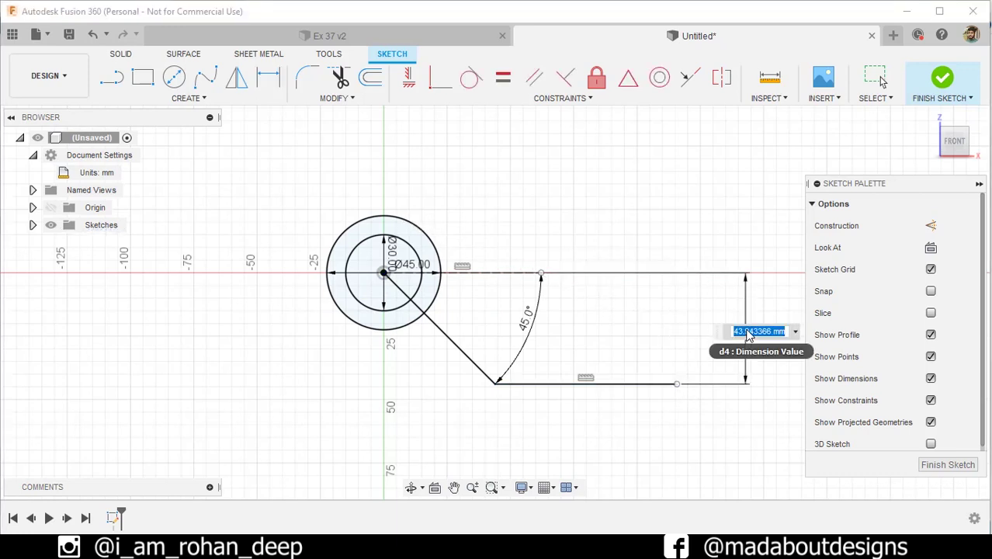
pyautogui.write('60')
pyautogui.press('Return')
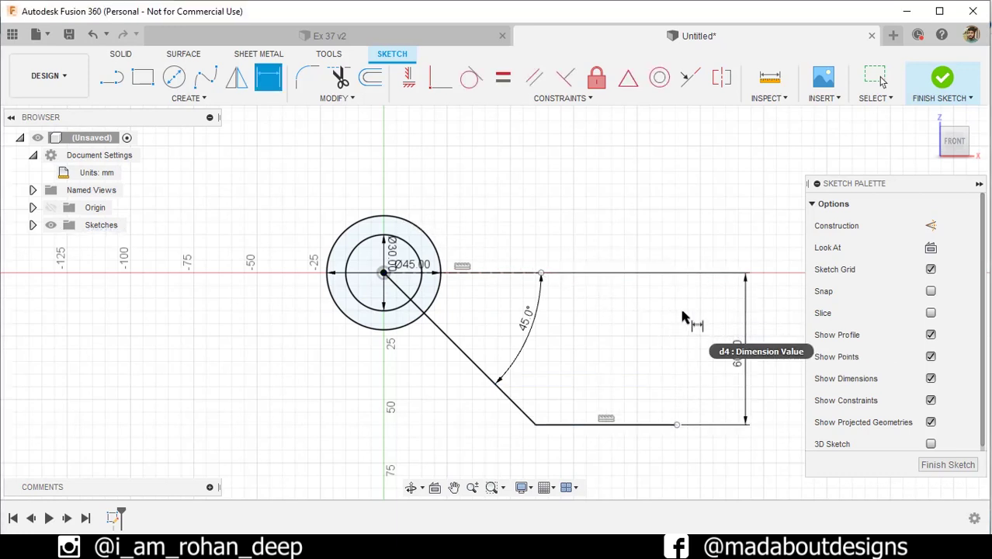
# Dimension the horizontal distance from the circle centre to the free end of the lower line as 150 mm
pyautogui.moveTo(686, 316)
pyautogui.mouseDown(button='middle')
pyautogui.moveTo(592, 233)
pyautogui.moveTo(594, 241)
pyautogui.mouseUp(button='middle')
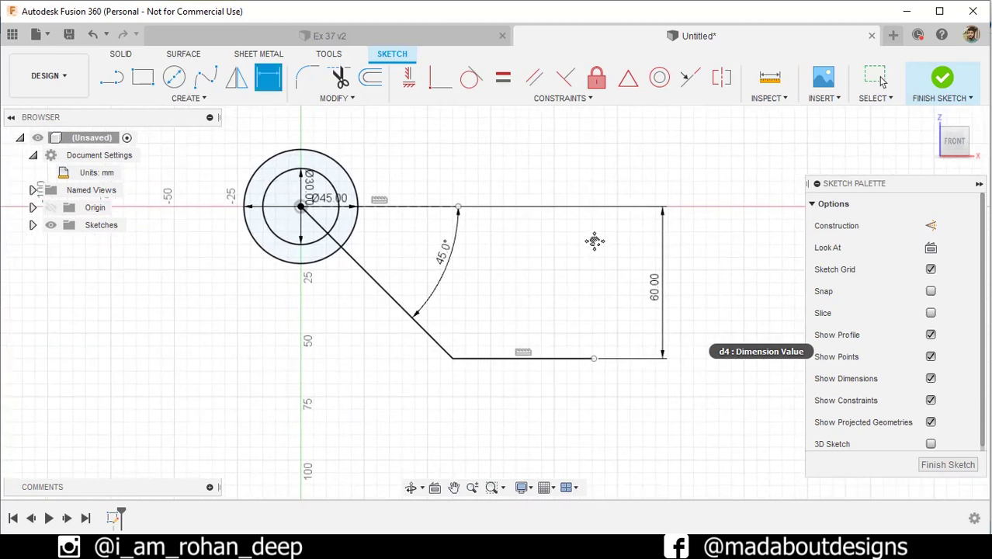
pyautogui.click(593, 358)
pyautogui.click(302, 206)
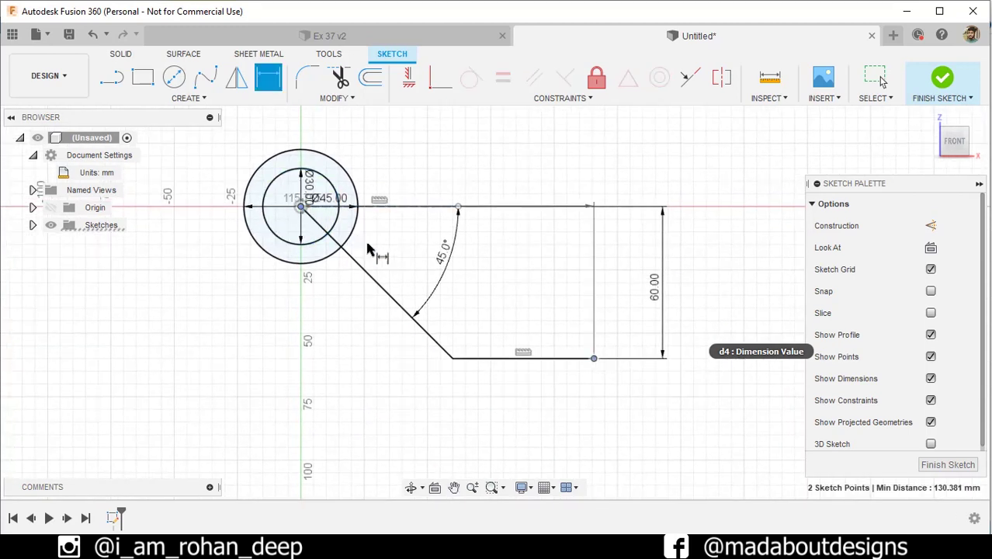
pyautogui.click(437, 415)
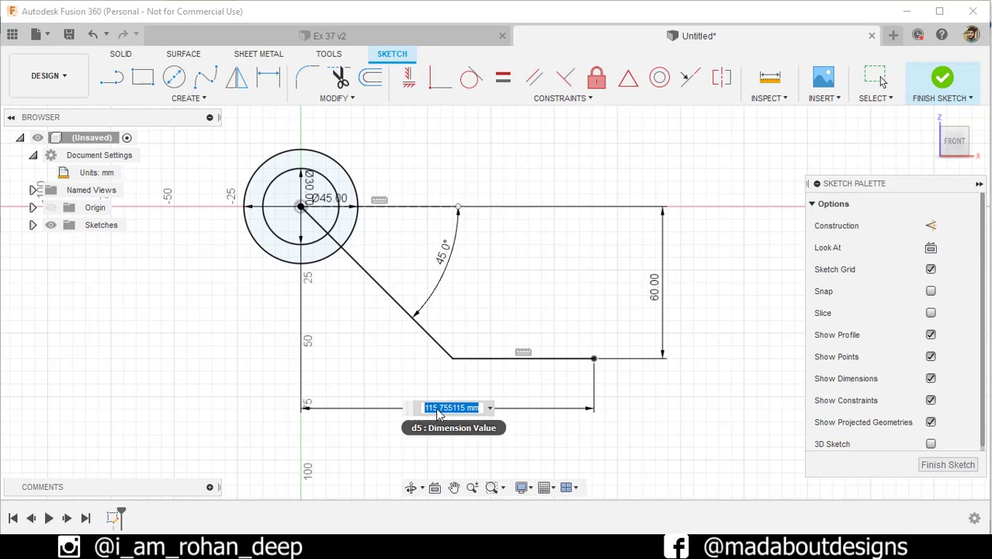
pyautogui.write('150')
pyautogui.press('Return')
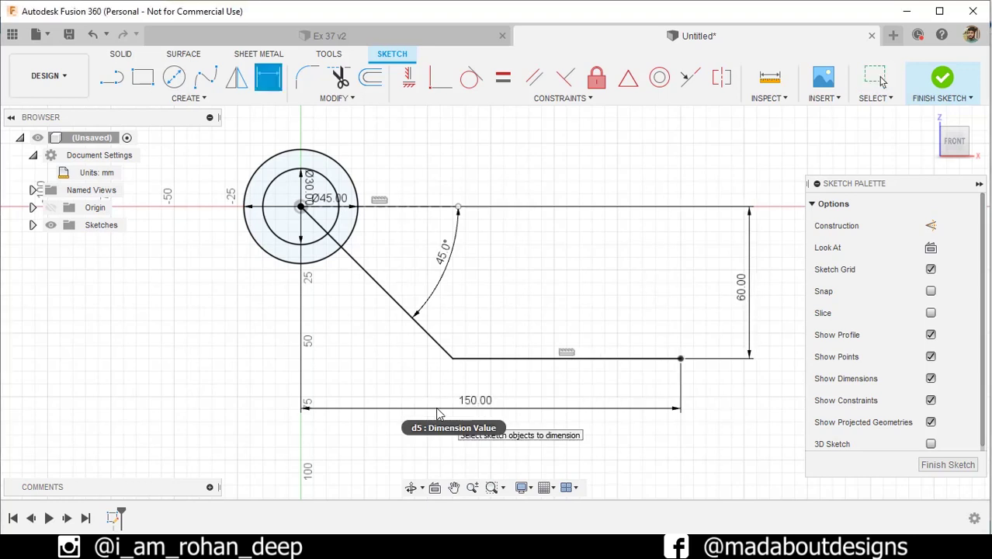
# Fillet the corner between the sloping line and the horizontal line with a 5 mm radius
pyautogui.scroll(-1, 453, 405)
pyautogui.moveTo(461, 401); pyautogui.dragTo(446, 390, button='middle')
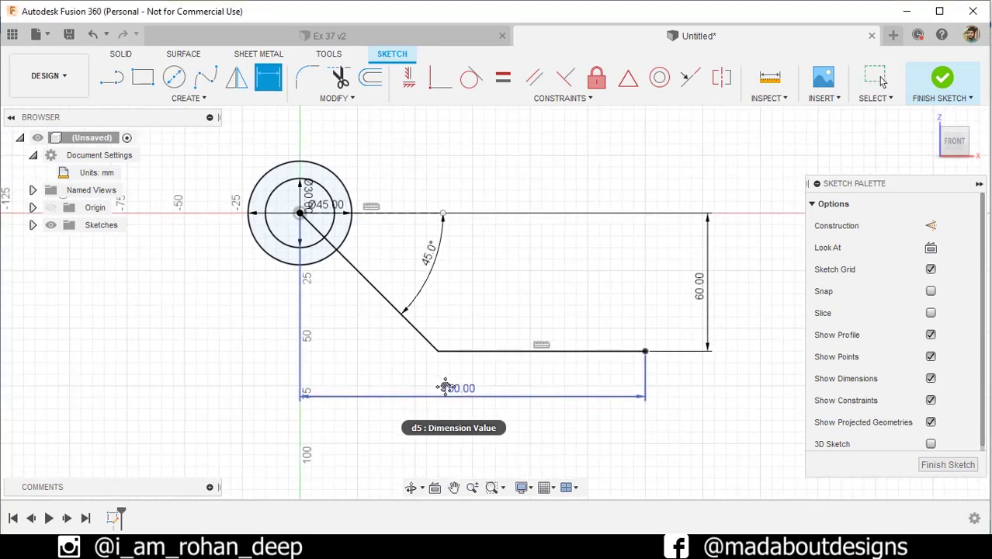
pyautogui.click(344, 99)
pyautogui.click(315, 117)
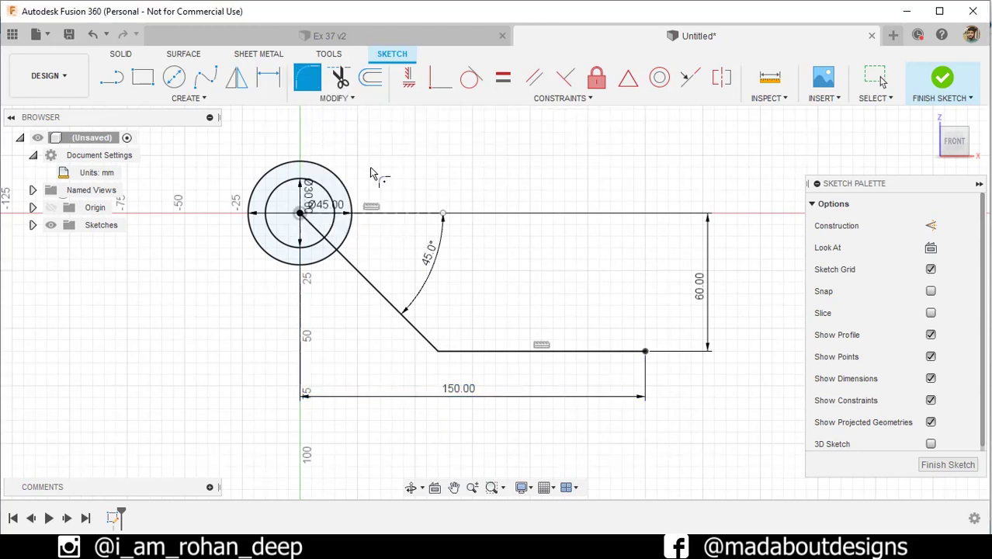
pyautogui.click(440, 353)
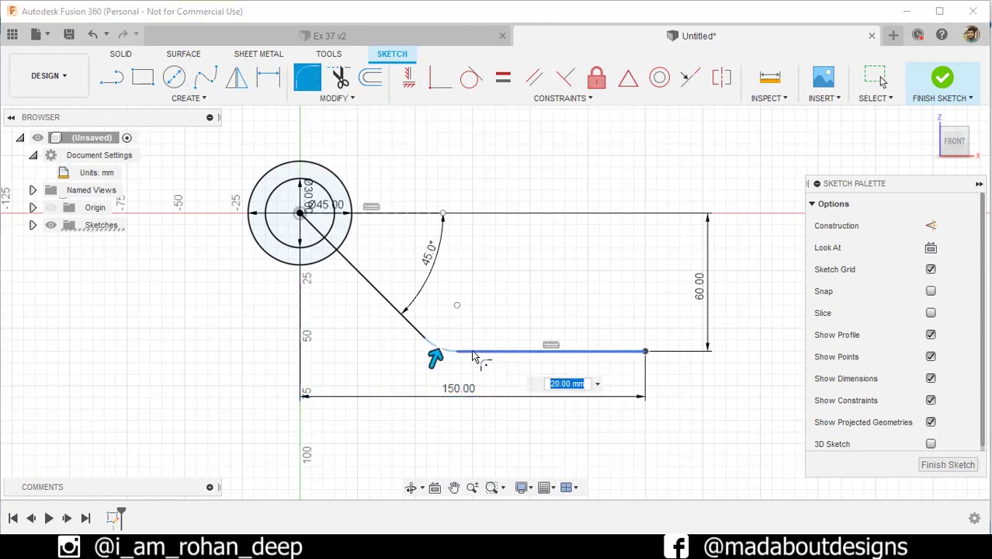
pyautogui.write('5')
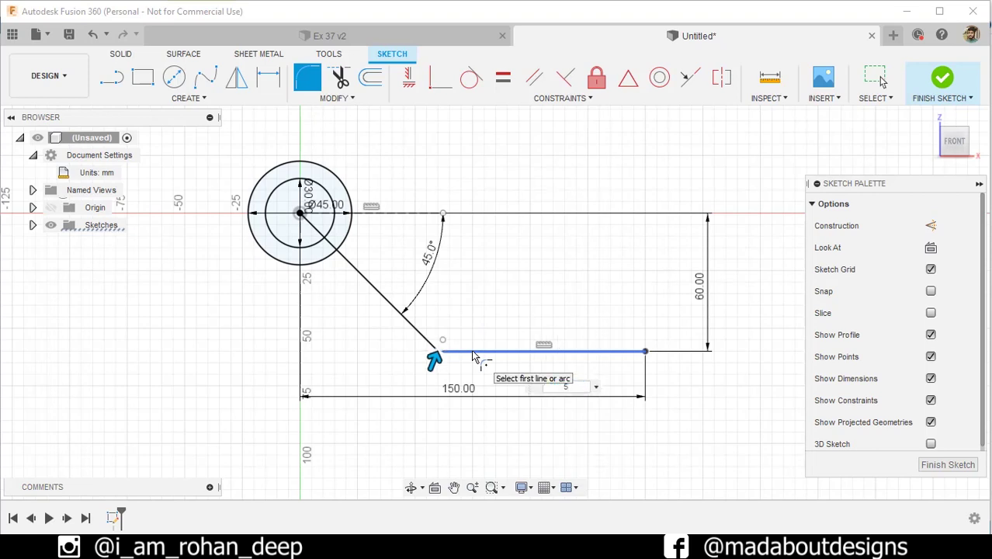
pyautogui.press('Return')
pyautogui.scroll(2, 443, 365)
pyautogui.scroll(2, 441, 371)
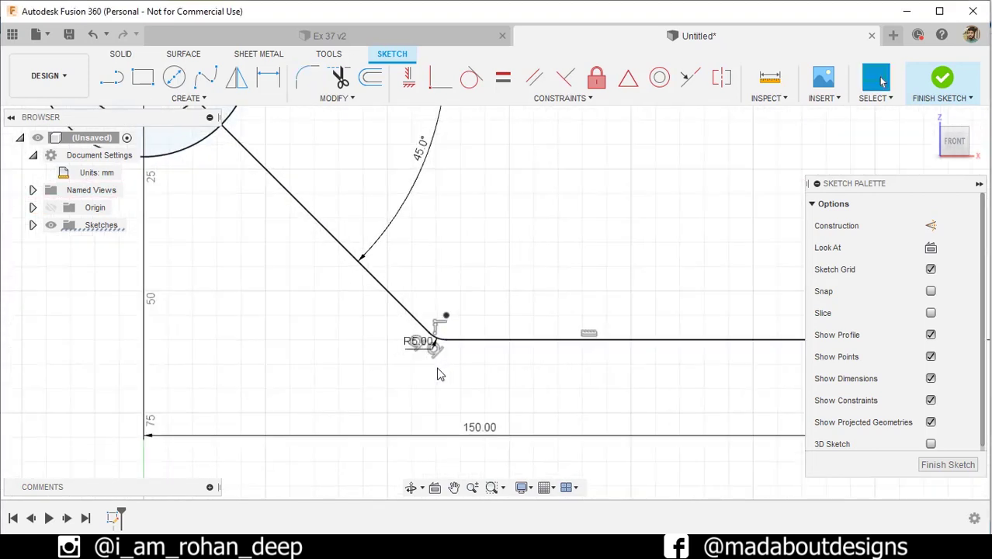
pyautogui.scroll(-5, 439, 374)
pyautogui.moveTo(436, 370); pyautogui.dragTo(424, 459, button='middle')
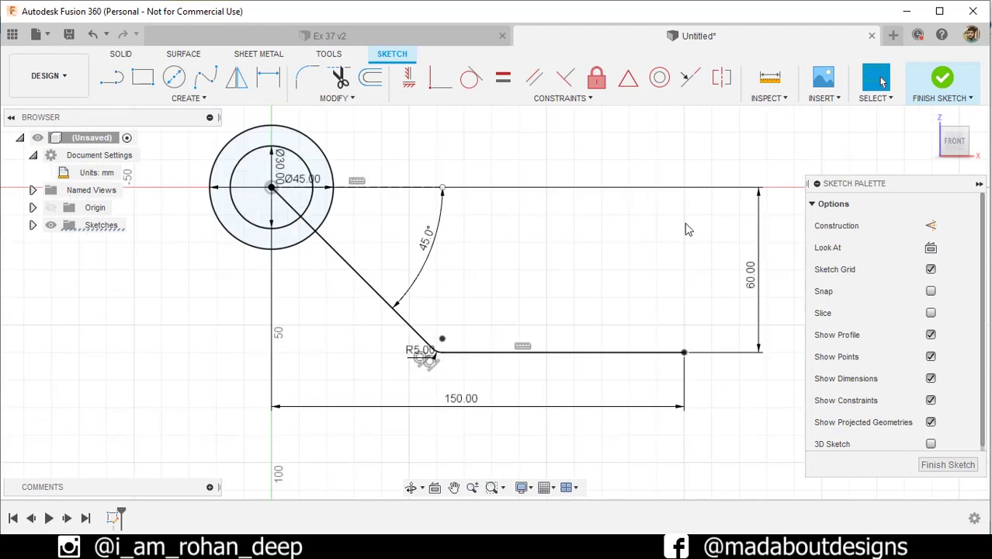
# Hide the sketch dimensions and offset the bent line chain 2.5 mm to its upper side
pyautogui.click(931, 378)
pyautogui.moveTo(612, 320); pyautogui.dragTo(669, 341, button='middle')
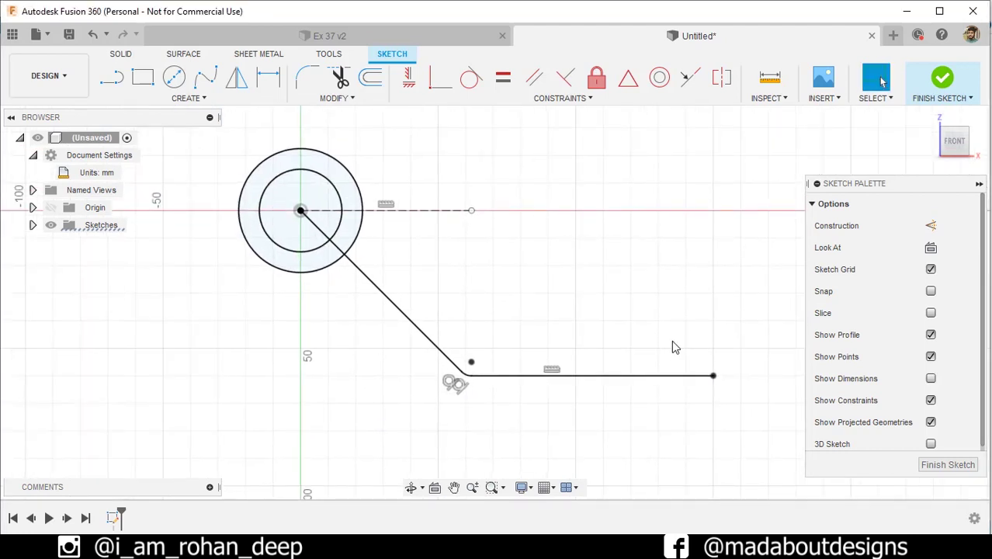
pyautogui.click(353, 99)
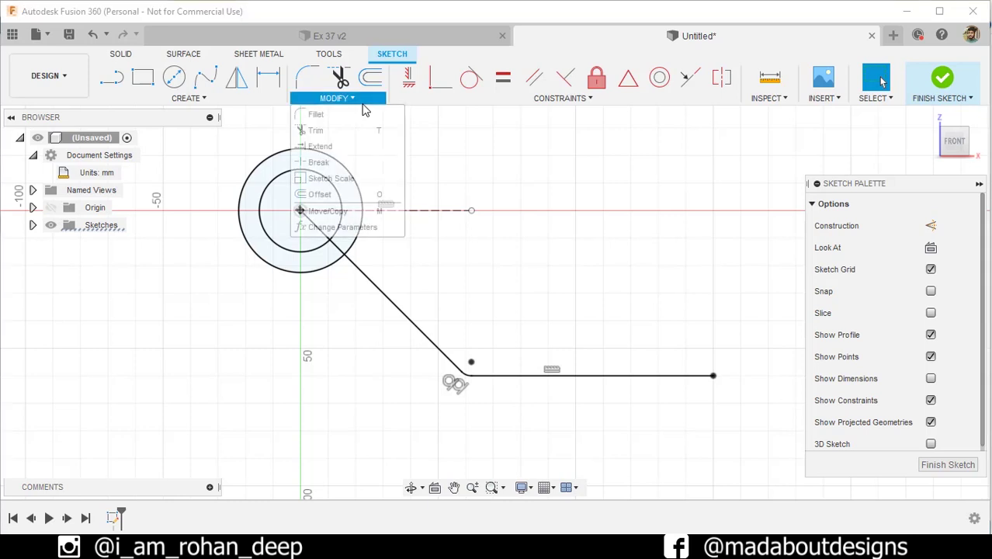
pyautogui.click(355, 195)
pyautogui.click(369, 277)
pyautogui.click(368, 278)
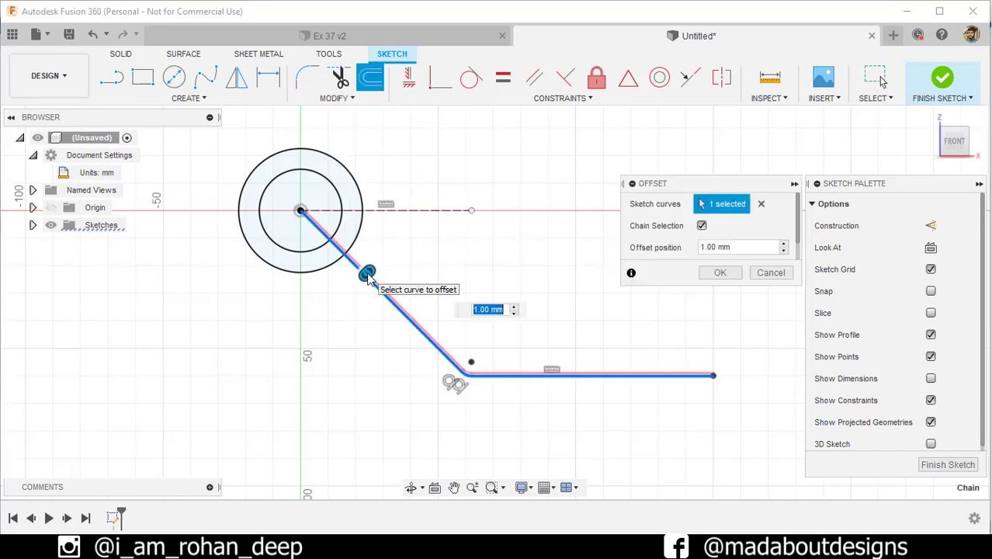
pyautogui.scroll(1, 367, 276)
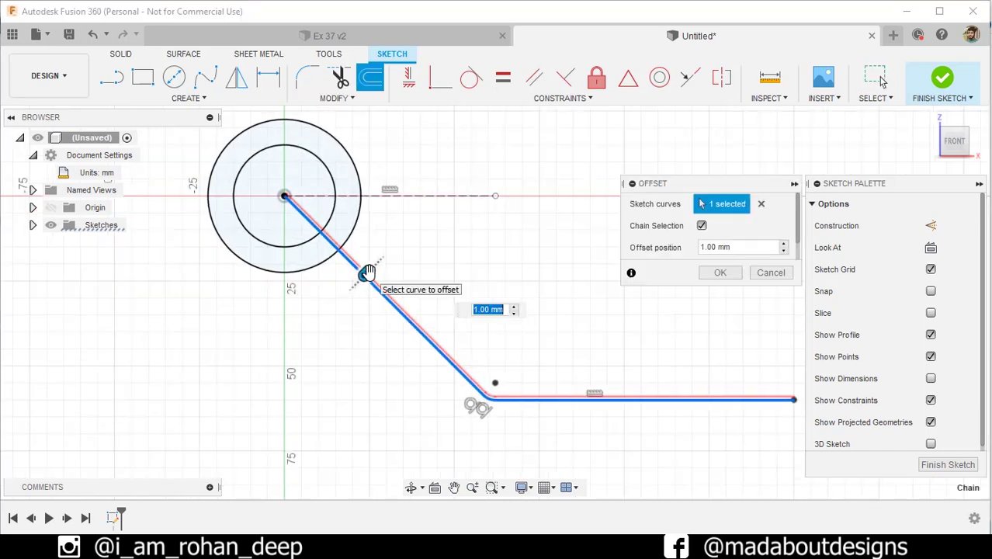
pyautogui.moveTo(367, 272); pyautogui.dragTo(369, 270)
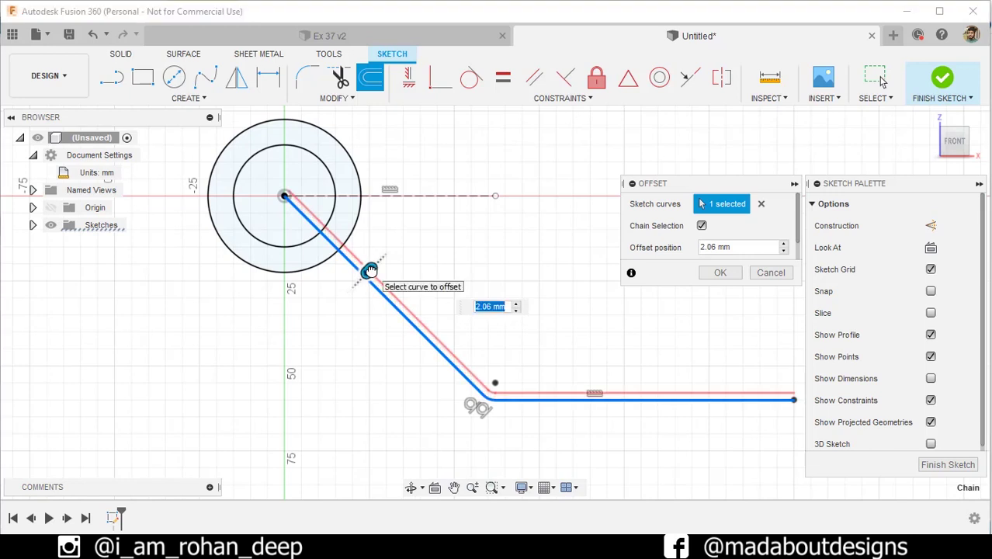
pyautogui.press('Return')
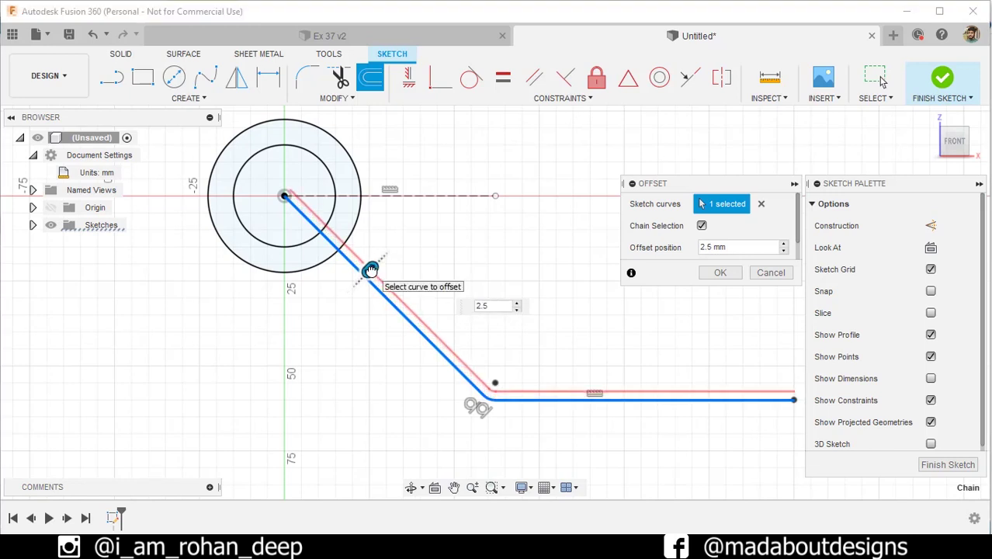
pyautogui.press('Return')
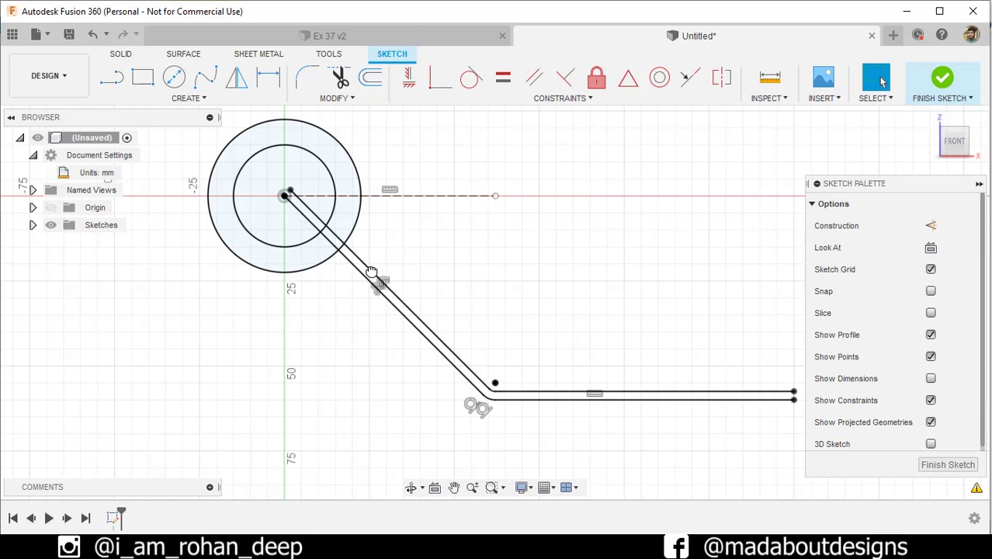
# Offset the original bent centre chain by -2.5 mm to its lower side
pyautogui.rightClick(503, 268)
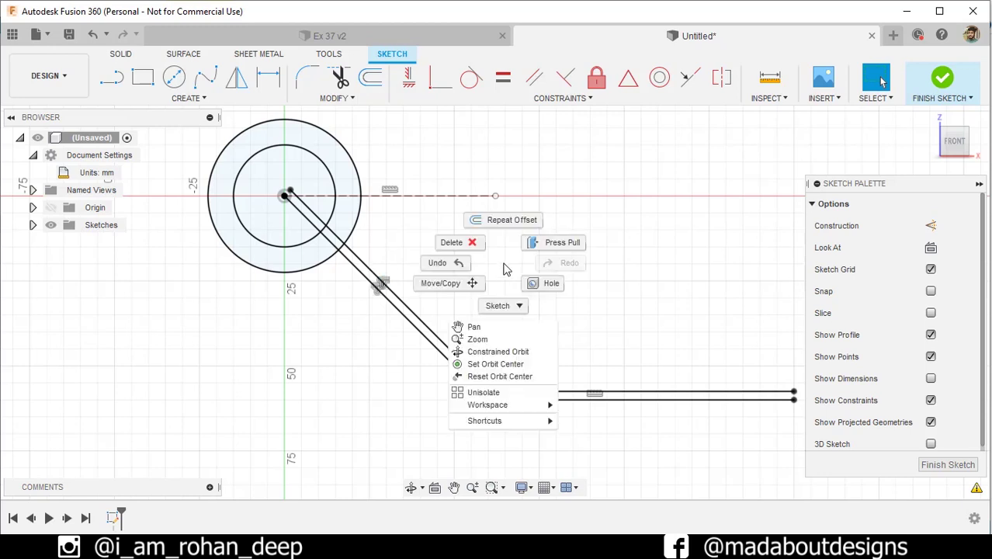
pyautogui.click(501, 220)
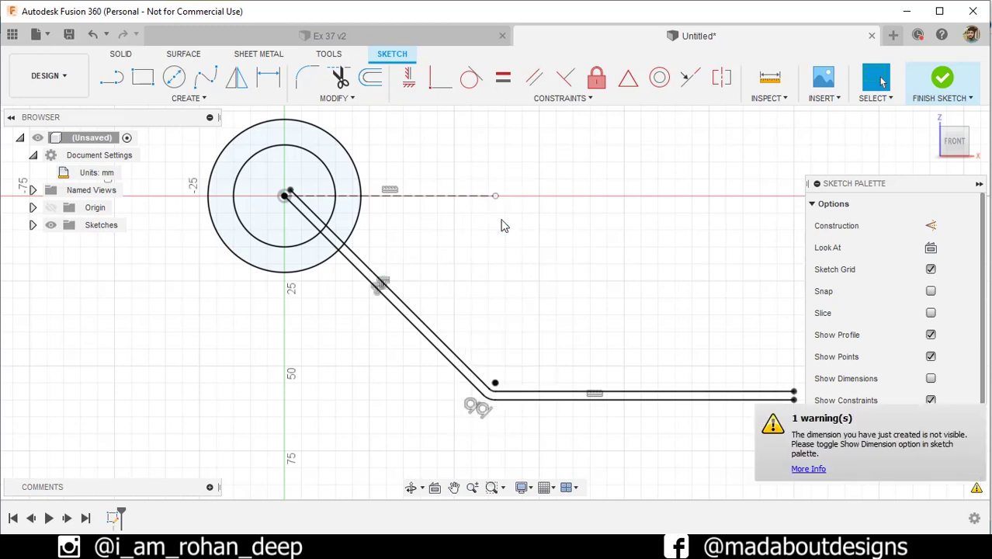
pyautogui.click(418, 324)
pyautogui.moveTo(419, 323); pyautogui.dragTo(411, 333)
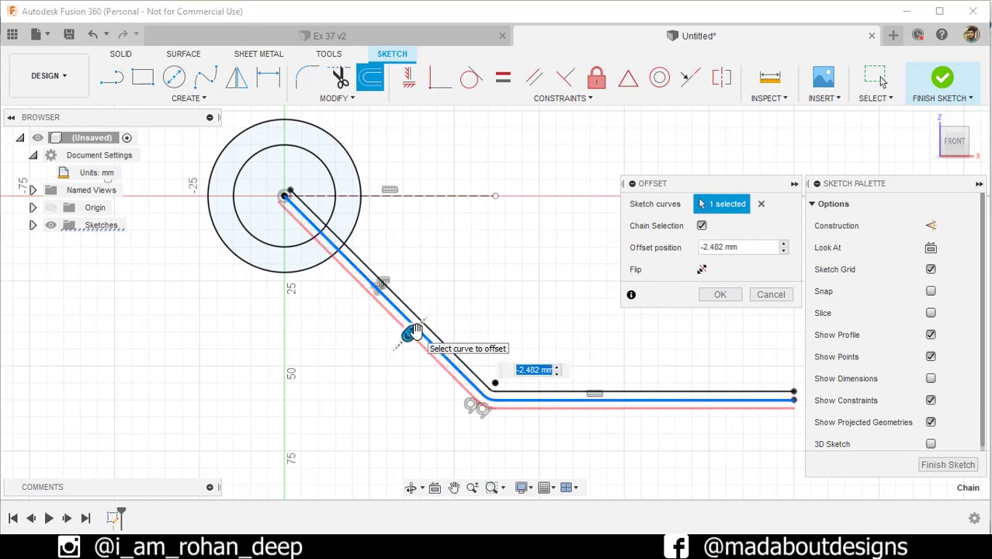
pyautogui.write('-2.5')
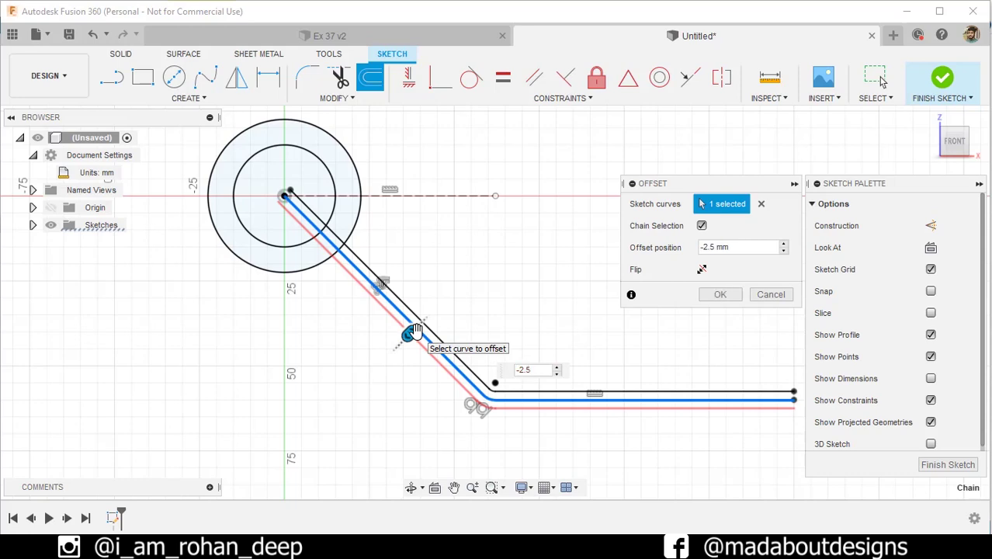
pyautogui.press('Return')
# Close the free end of the horizontal leg with a vertical line joining the two offset lines
pyautogui.moveTo(569, 251); pyautogui.dragTo(375, 223, button='middle')
pyautogui.scroll(3, 590, 357)
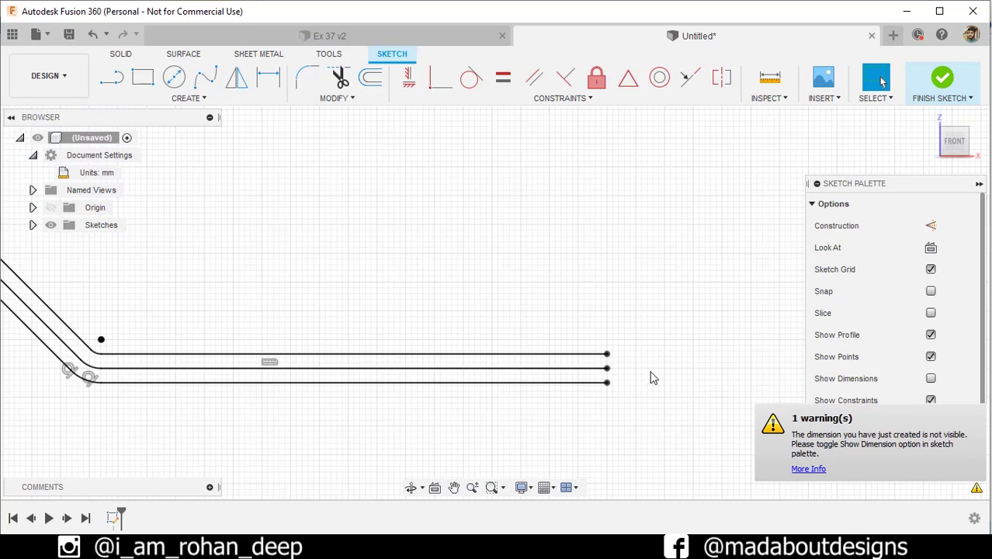
pyautogui.click(112, 76)
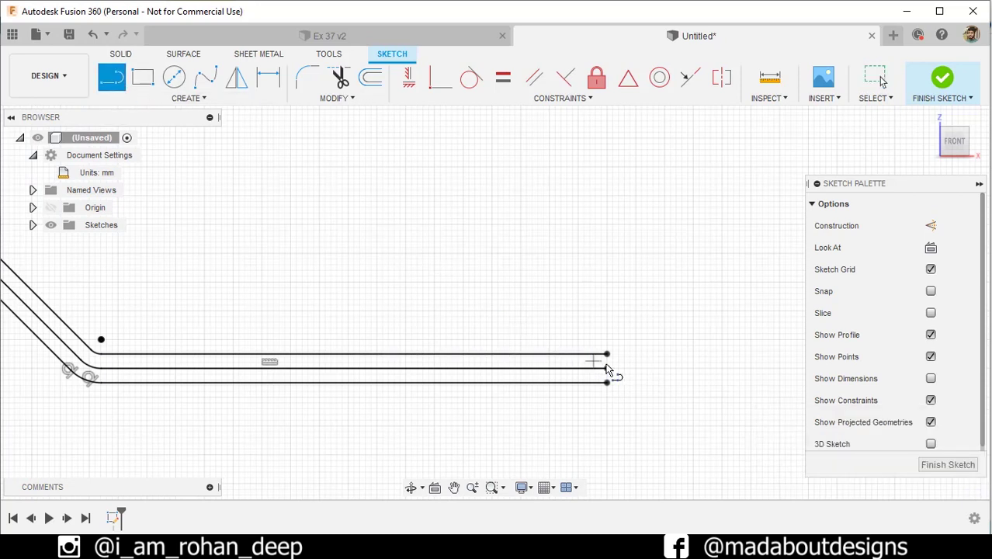
pyautogui.scroll(2, 609, 365)
pyautogui.click(608, 349)
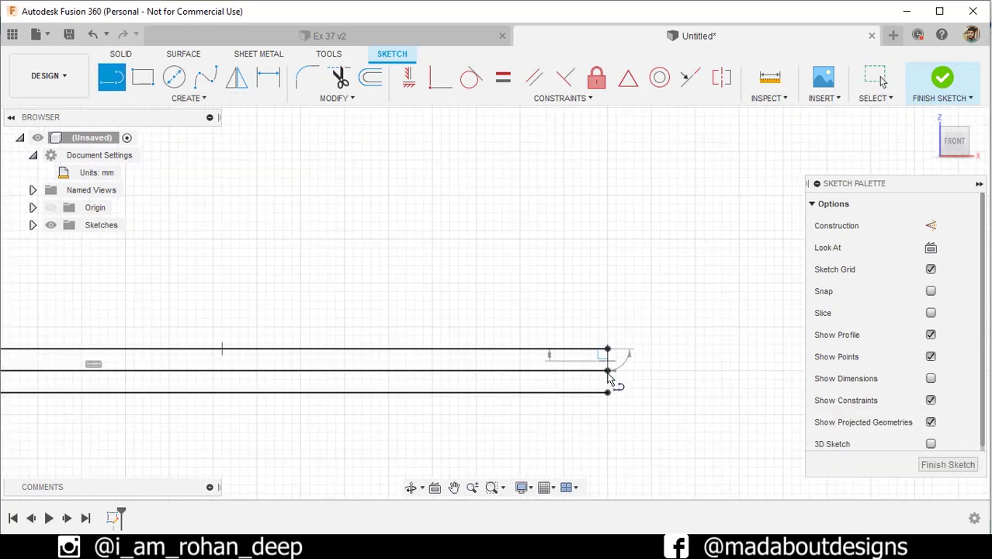
pyautogui.click(607, 392)
pyautogui.scroll(-3, 677, 381)
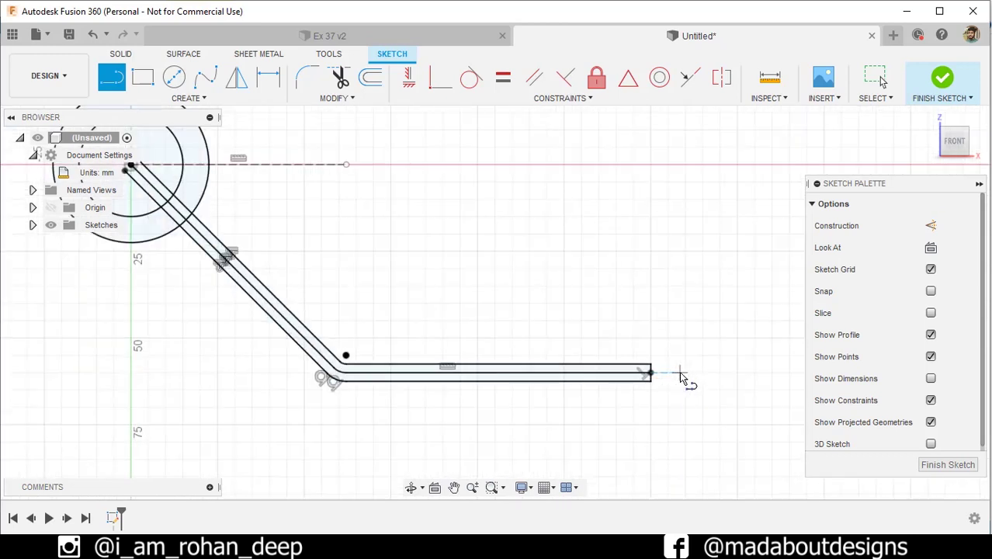
pyautogui.press('Escape')
# Convert the middle chain between the two offsets, including its fillet arc, to construction geometry
pyautogui.scroll(3, 505, 392)
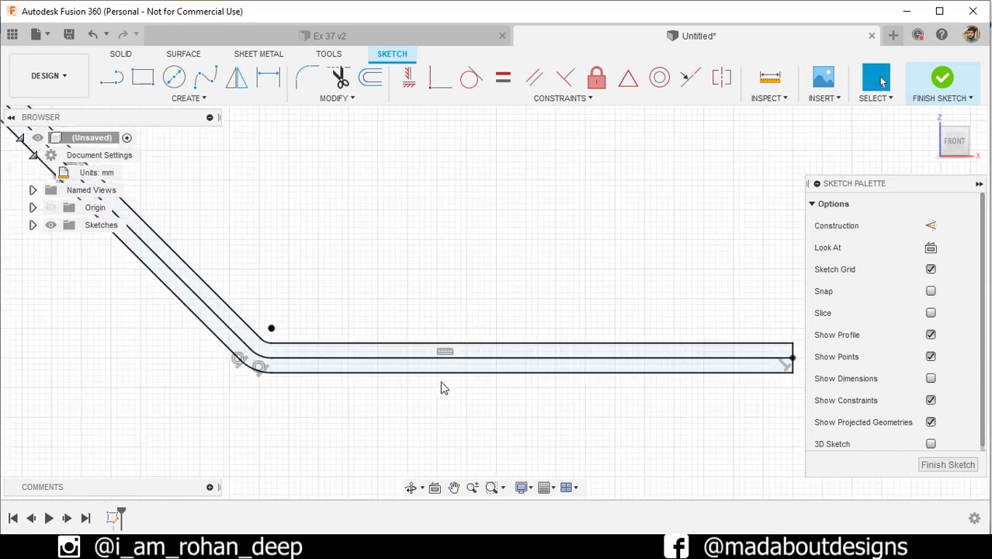
pyautogui.doubleClick(472, 360)
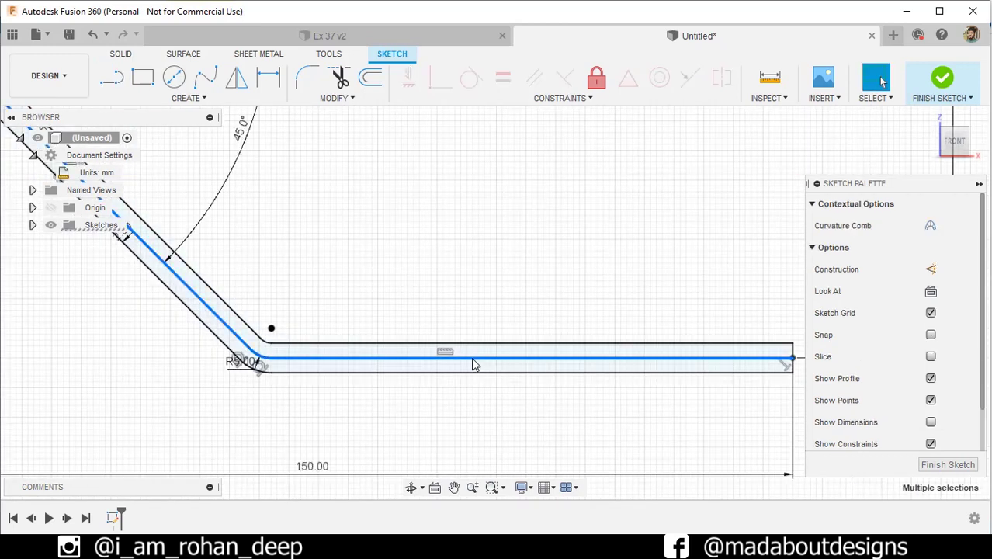
pyautogui.scroll(-1, 486, 281)
pyautogui.scroll(-1, 419, 280)
pyautogui.moveTo(419, 280); pyautogui.dragTo(493, 381, button='middle')
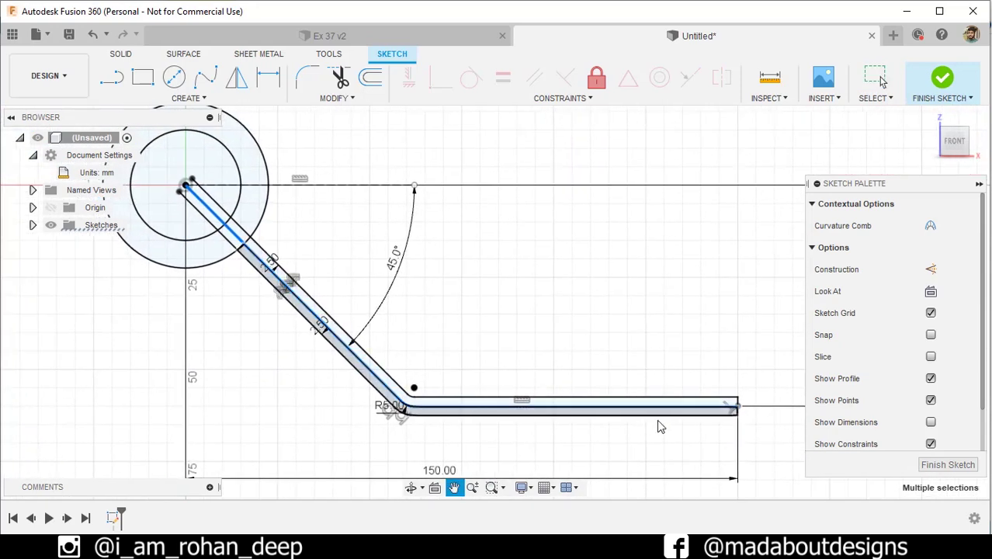
pyautogui.click(930, 268)
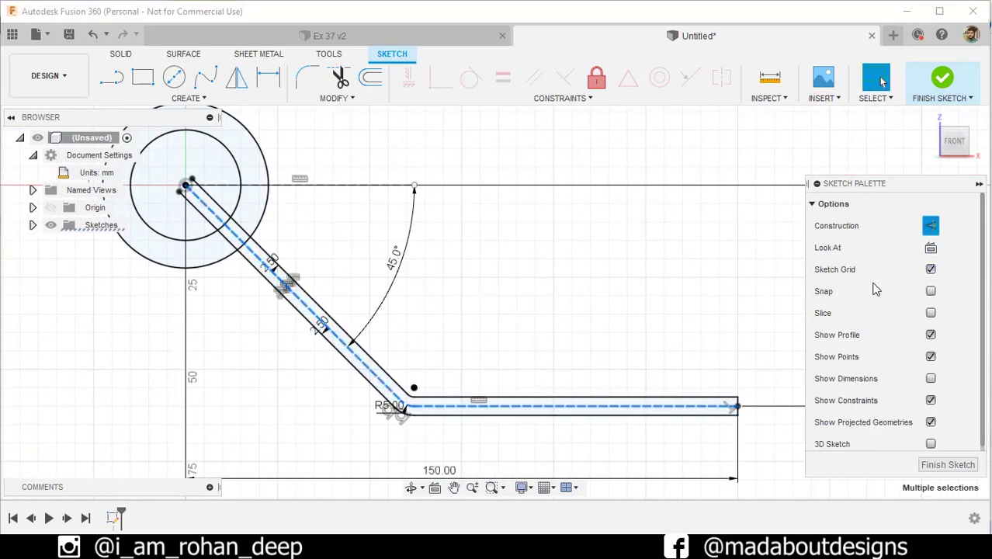
pyautogui.click(564, 279)
pyautogui.scroll(-1, 560, 272)
pyautogui.moveTo(560, 273); pyautogui.dragTo(613, 324, button='middle')
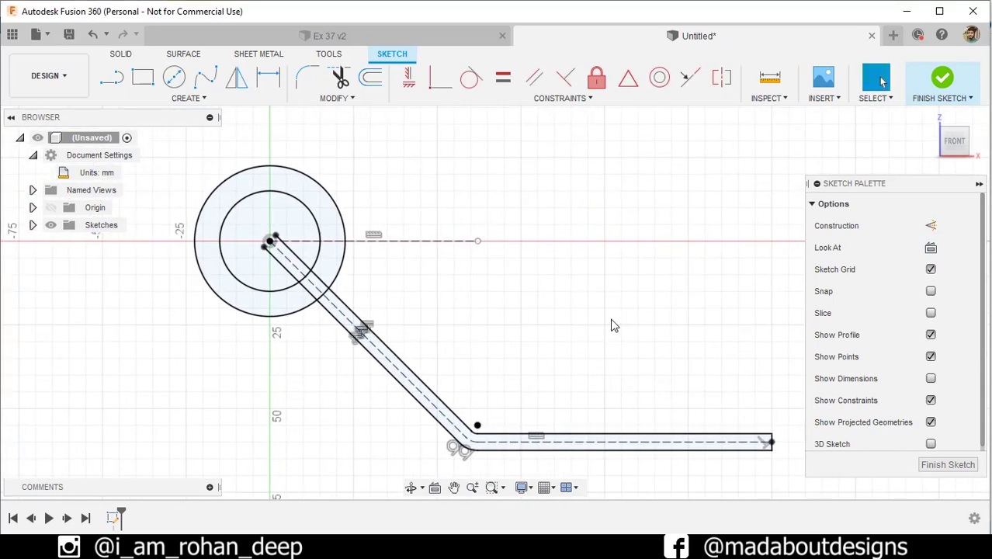
# Draw a 240 mm diameter circle above the horizontal leg and move it upward clear of the bent profile
pyautogui.click(172, 83)
pyautogui.scroll(-2, 587, 311)
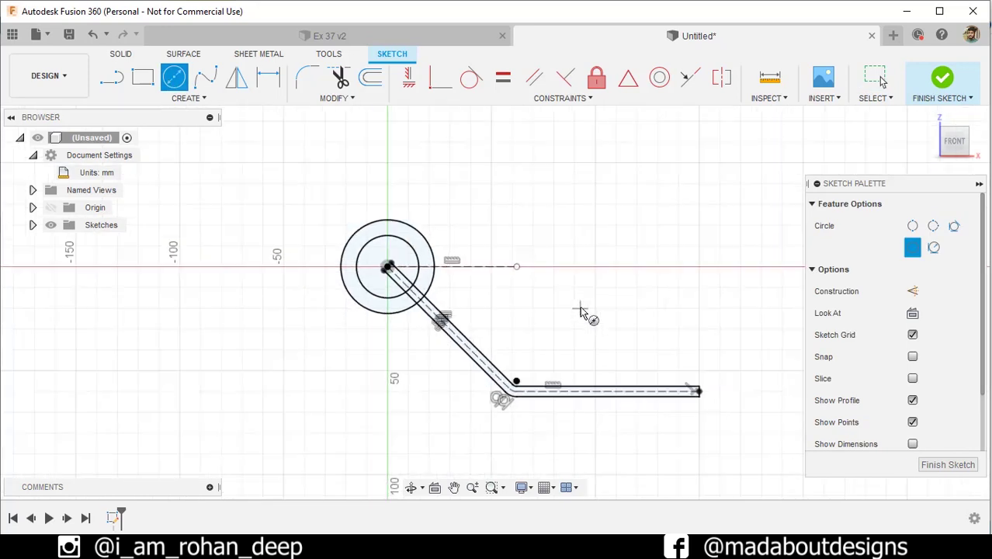
pyautogui.click(648, 186)
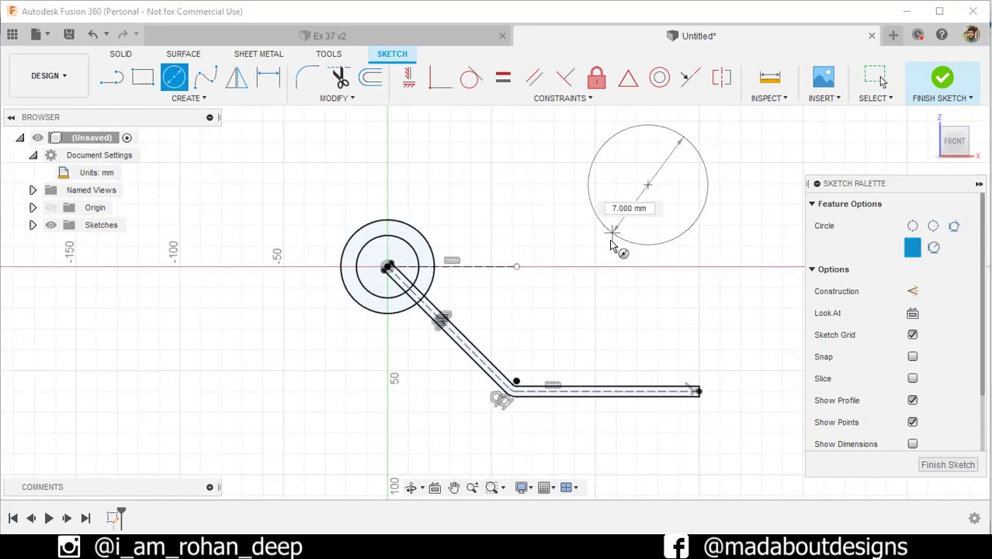
pyautogui.write('240')
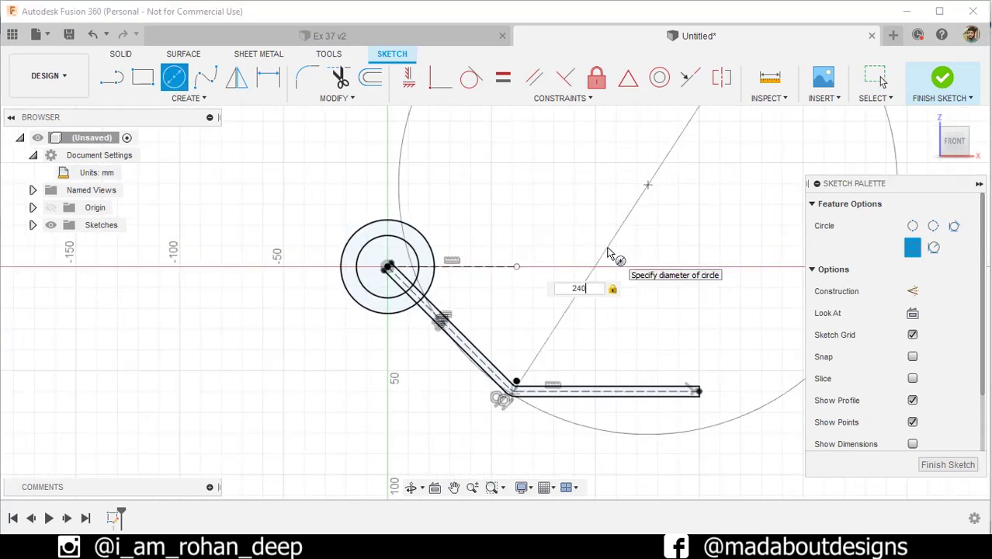
pyautogui.press('Return')
pyautogui.press('Escape')
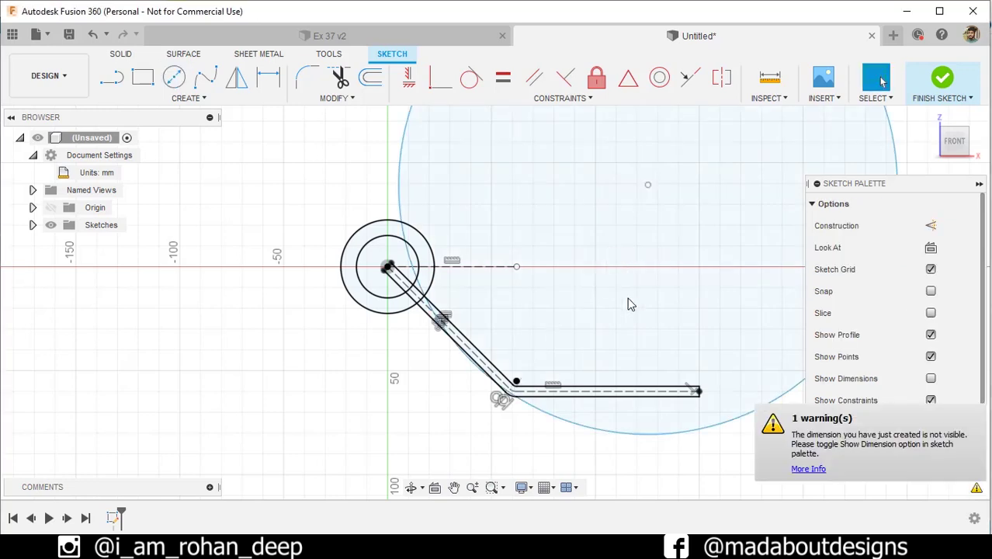
pyautogui.moveTo(613, 433); pyautogui.dragTo(646, 347)
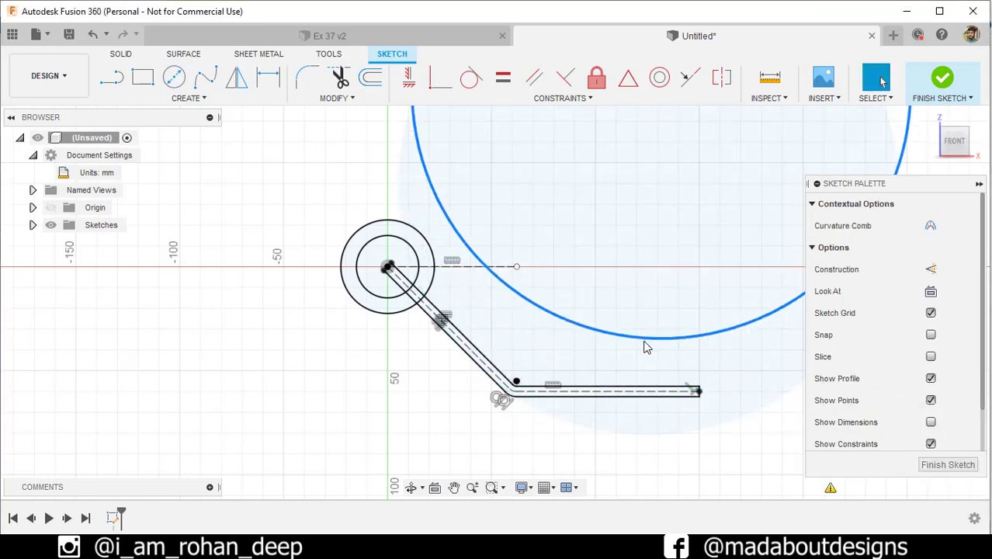
pyautogui.click(638, 450)
pyautogui.moveTo(638, 450); pyautogui.dragTo(561, 456, button='middle')
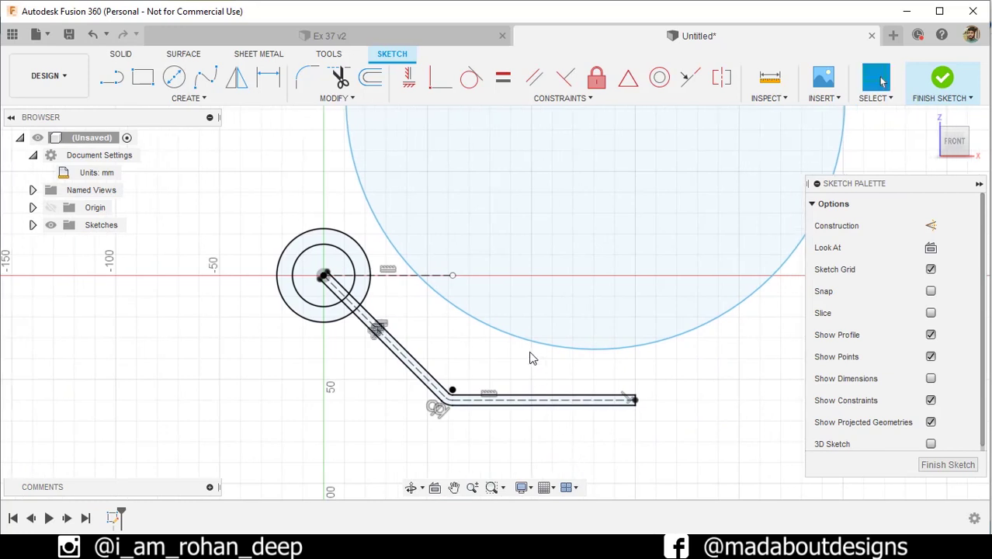
# Constrain the 240 mm circle tangent to the 45 mm outer boss circle
pyautogui.click(470, 80)
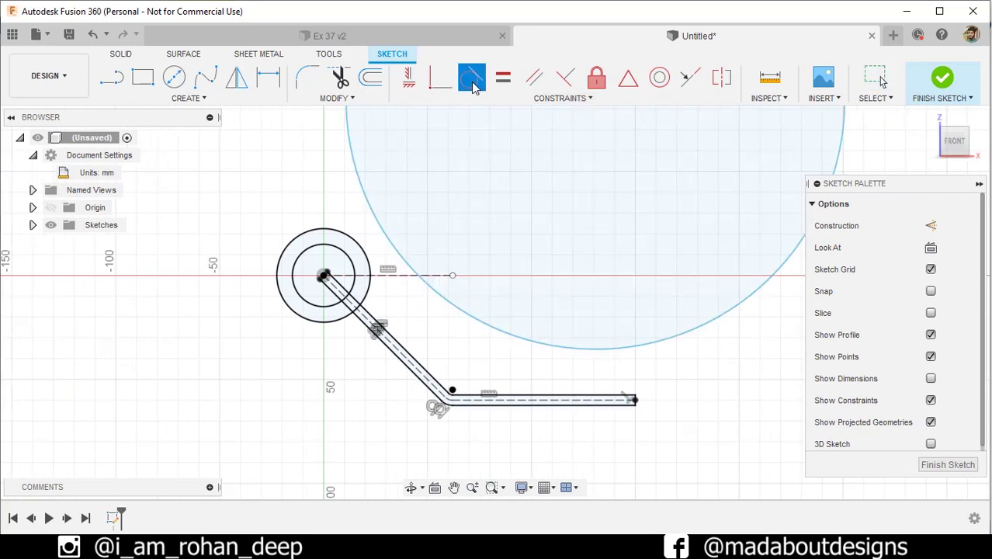
pyautogui.click(371, 215)
pyautogui.scroll(2, 373, 232)
pyautogui.click(366, 283)
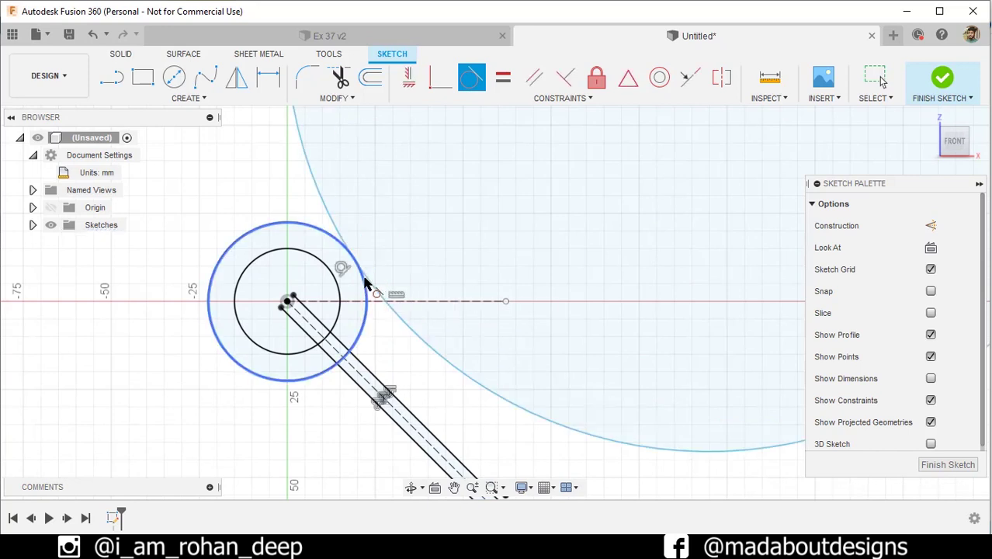
# Constrain the 240 mm circle tangent to the upper edge line of the inclined leg
pyautogui.moveTo(458, 310); pyautogui.dragTo(389, 176, button='middle')
pyautogui.click(421, 277)
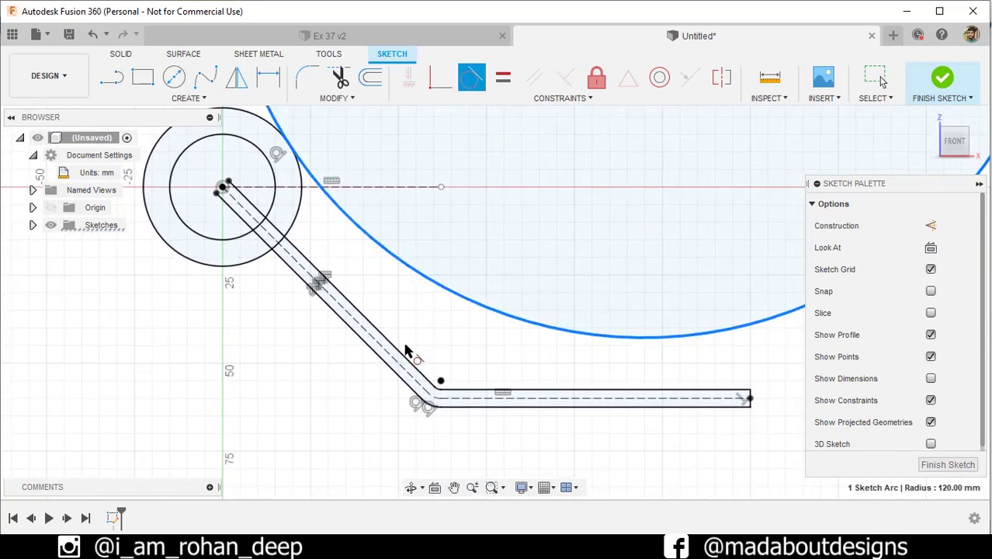
pyautogui.click(406, 353)
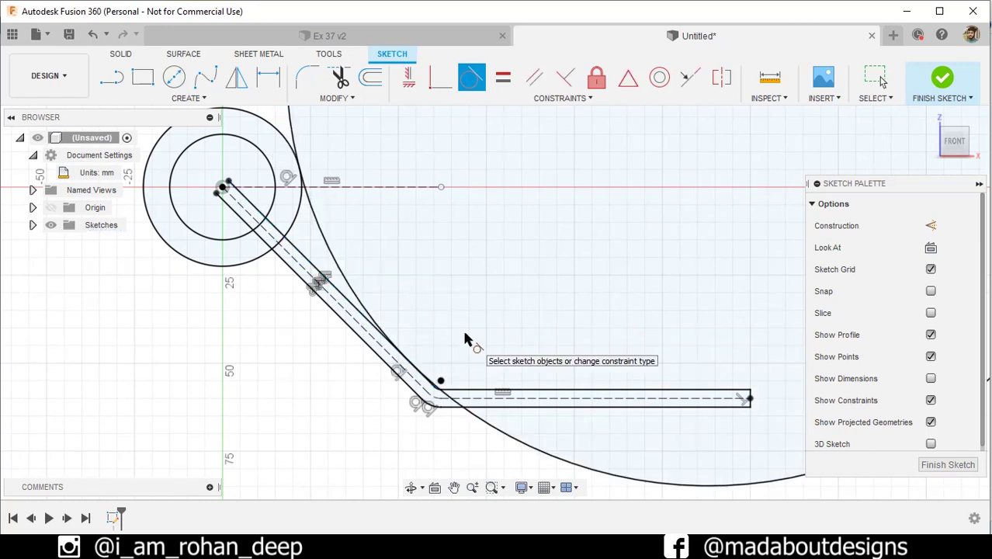
pyautogui.scroll(-3, 494, 317)
pyautogui.press('Escape')
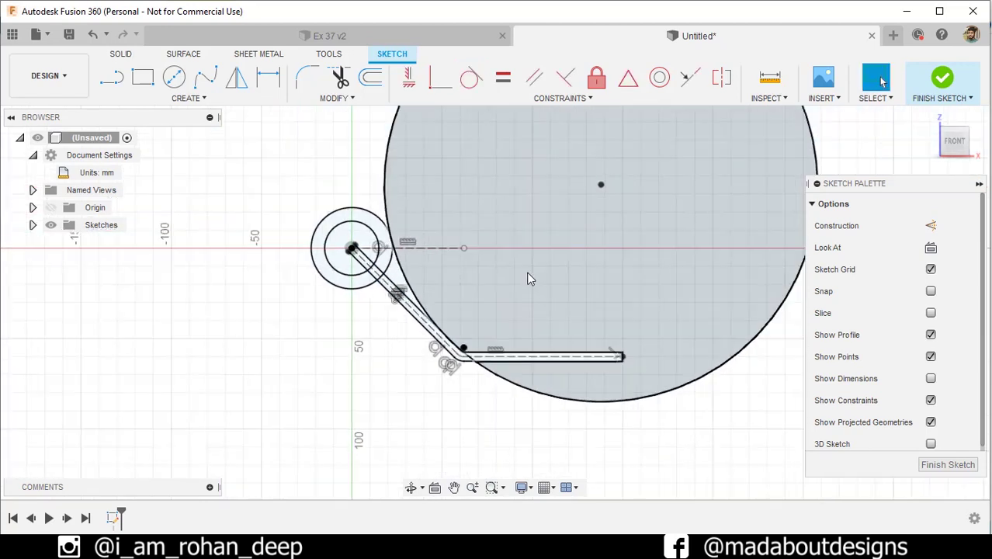
# Trim the 240 mm circle, leaving only the arc between the outer boss circle and the inclined leg's upper edge
pyautogui.click(339, 77)
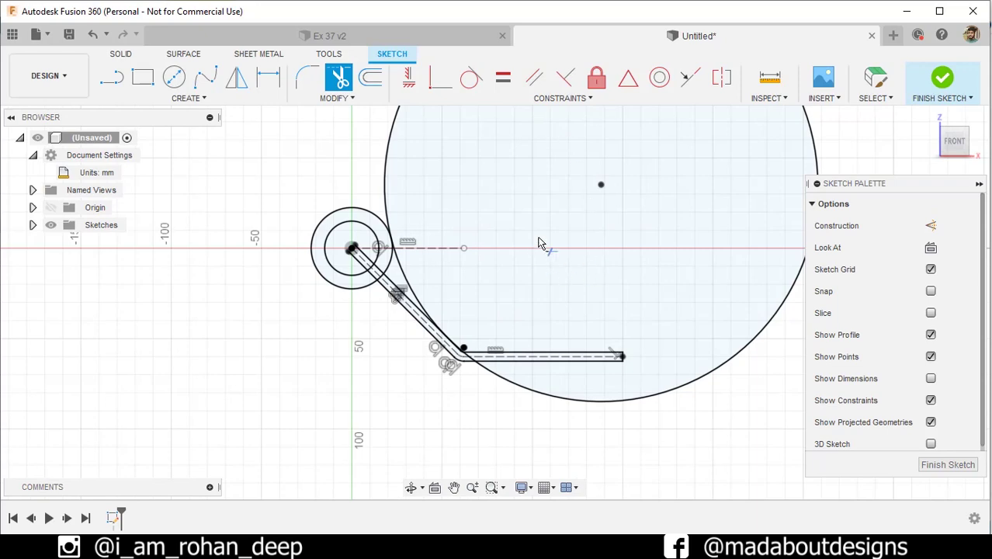
pyautogui.scroll(5, 394, 225)
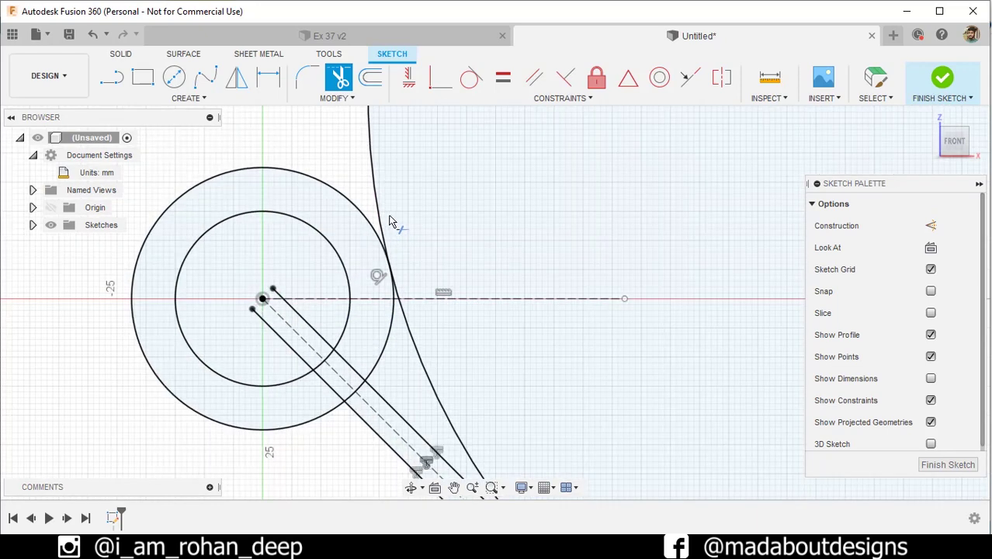
pyautogui.click(380, 210)
pyautogui.moveTo(543, 315)
pyautogui.mouseDown(button='middle')
pyautogui.moveTo(571, 317)
pyautogui.moveTo(489, 184)
pyautogui.moveTo(491, 342)
pyautogui.mouseUp(button='middle')
pyautogui.scroll(-2, 489, 184)
pyautogui.scroll(6, 491, 341)
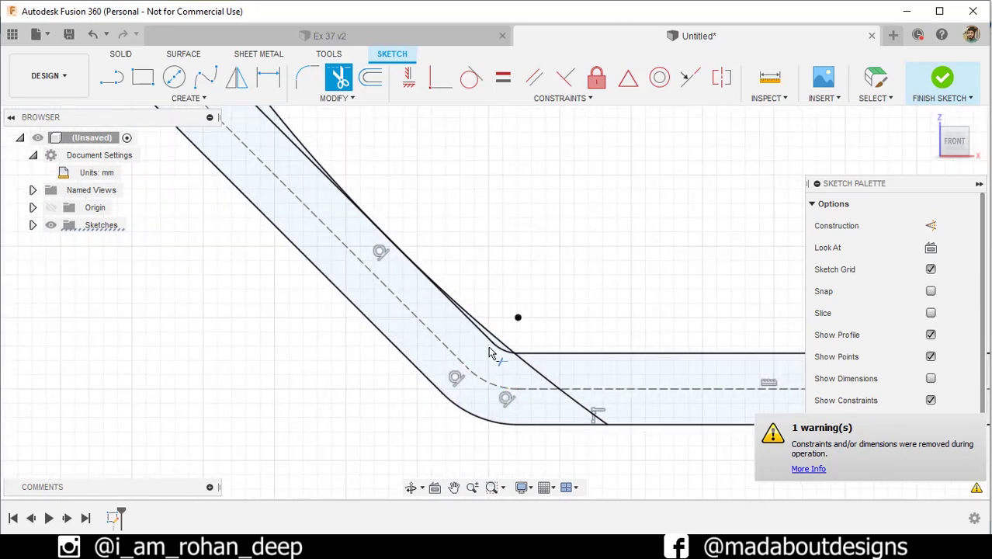
pyautogui.click(491, 341)
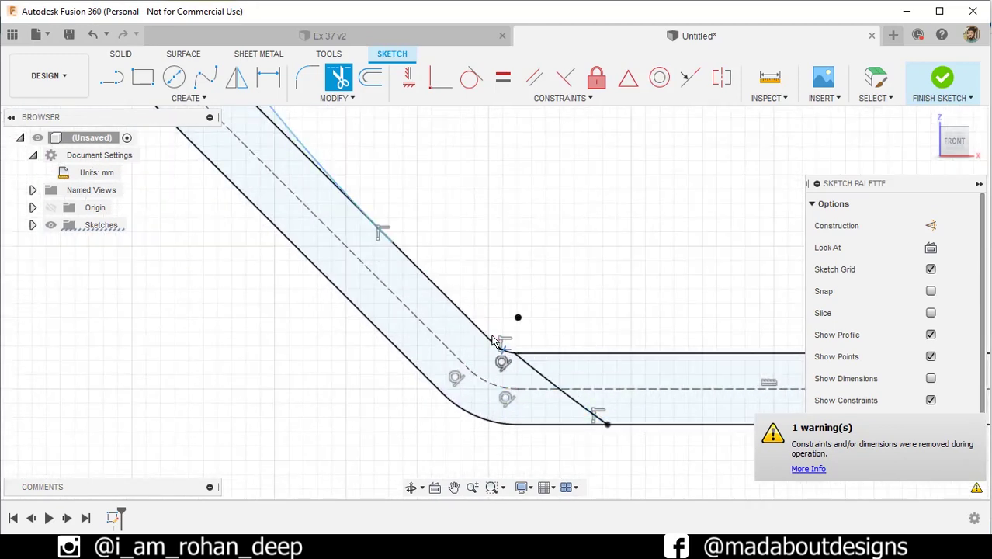
pyautogui.click(547, 376)
pyautogui.click(585, 407)
pyautogui.press('Escape')
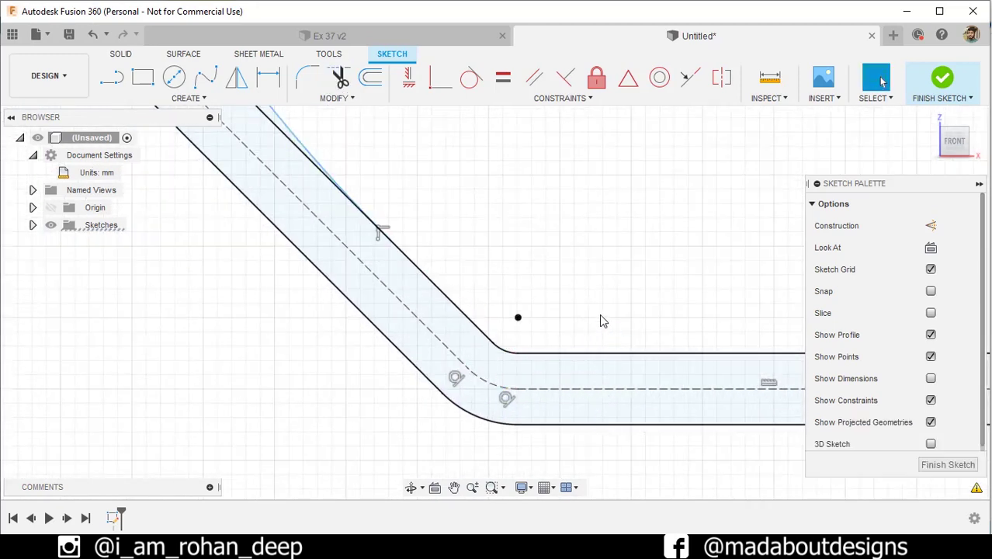
pyautogui.scroll(-4, 599, 314)
pyautogui.moveTo(388, 93); pyautogui.dragTo(370, 273, button='middle')
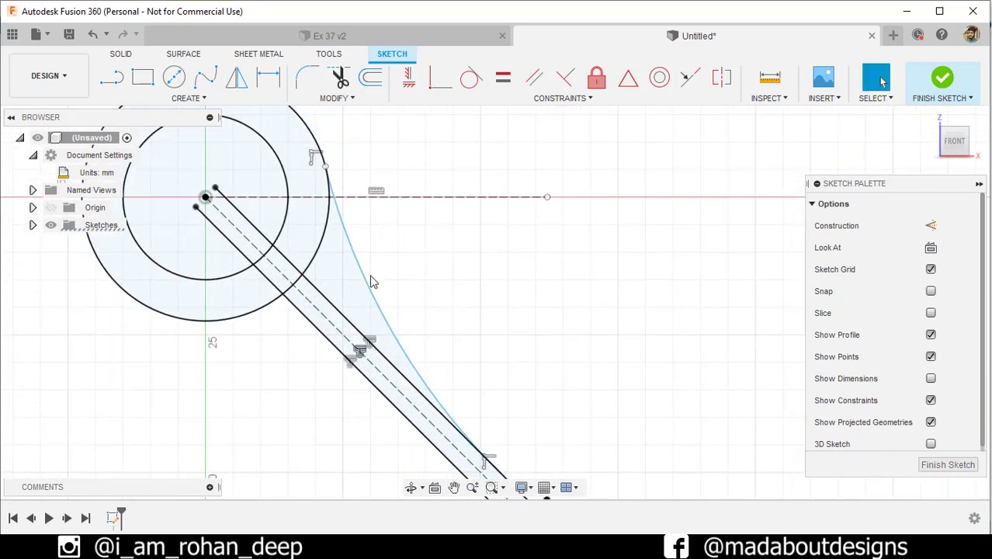
pyautogui.click(372, 279)
pyautogui.scroll(-3, 501, 290)
pyautogui.click(526, 295)
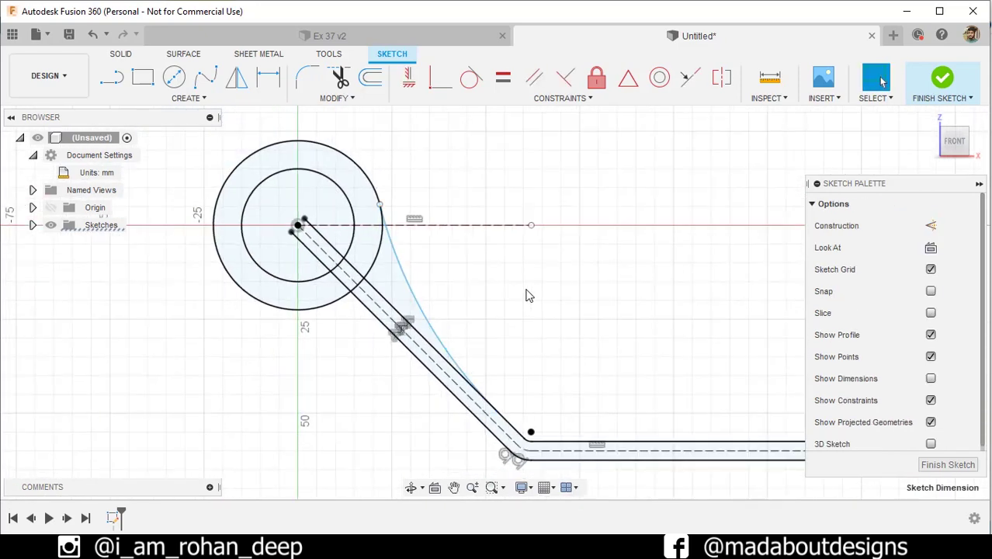
pyautogui.scroll(-1, 520, 291)
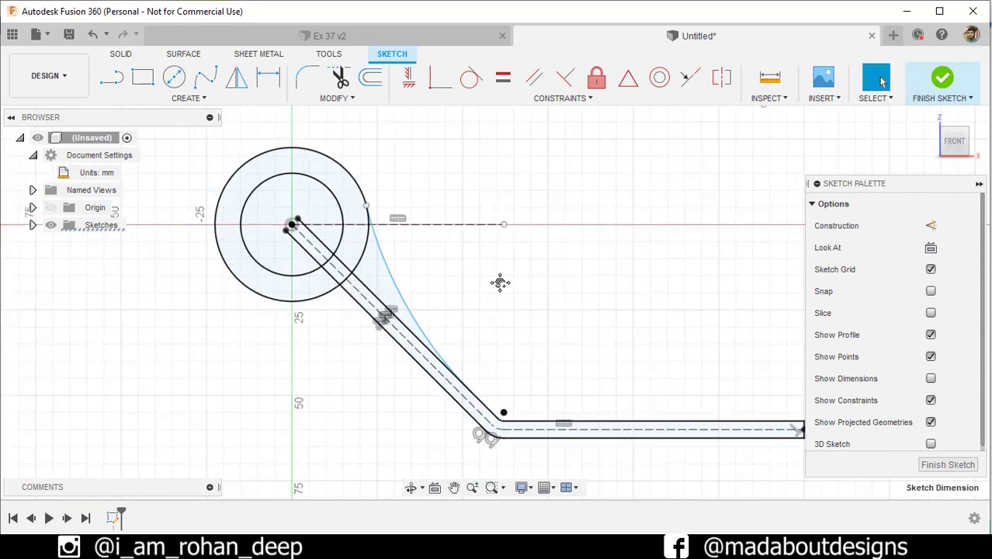
# Mirror the tangent arc about the dashed centreline of the inclined leg
pyautogui.click(225, 103)
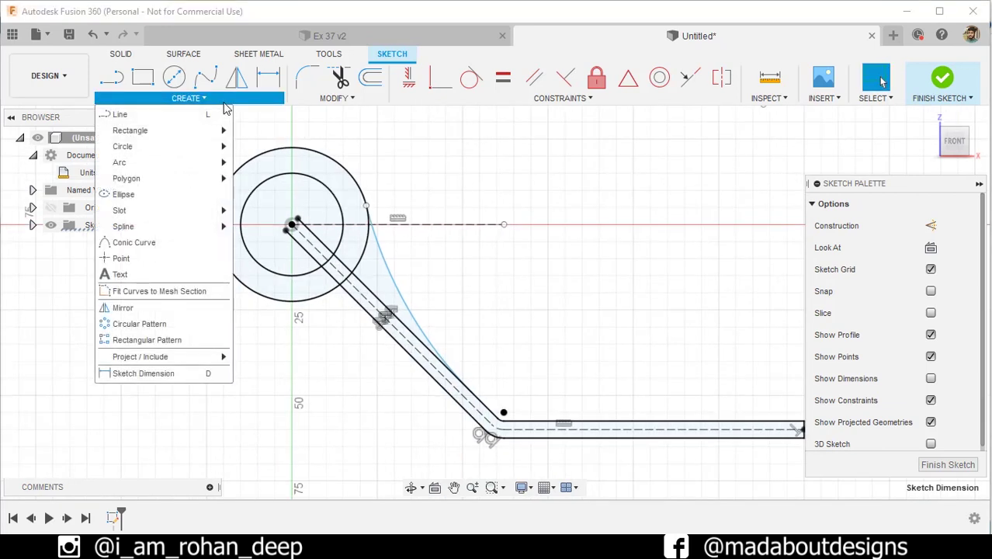
pyautogui.click(122, 308)
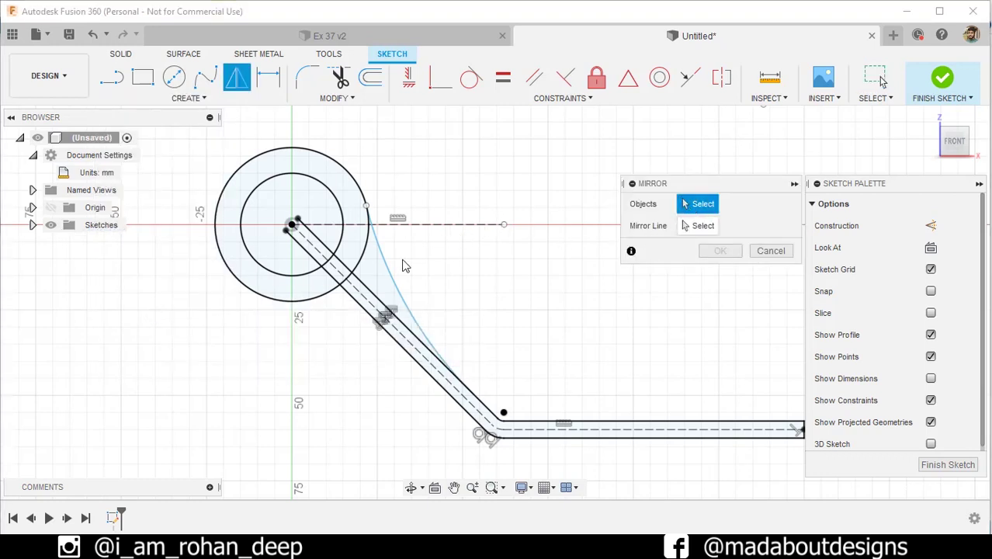
pyautogui.click(392, 271)
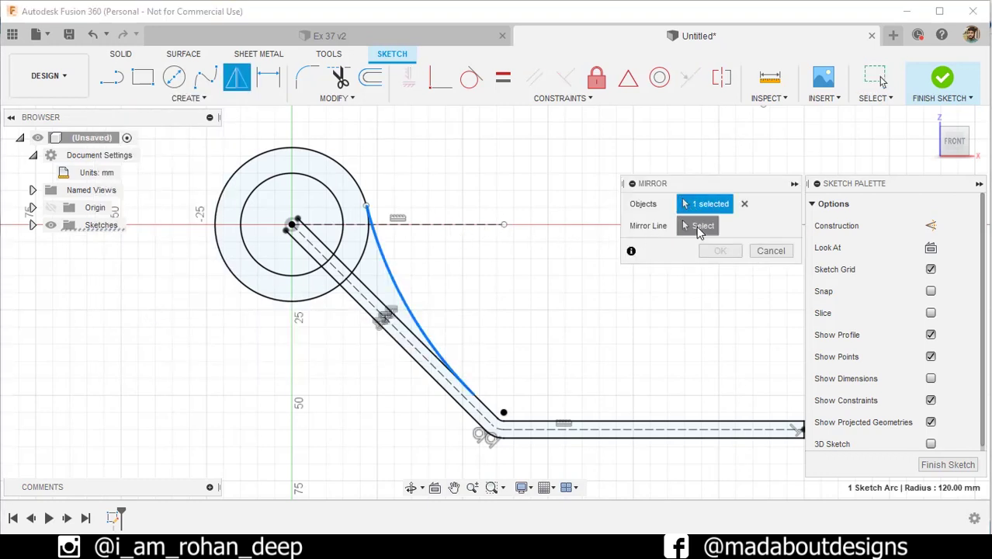
pyautogui.click(688, 225)
pyautogui.scroll(3, 392, 287)
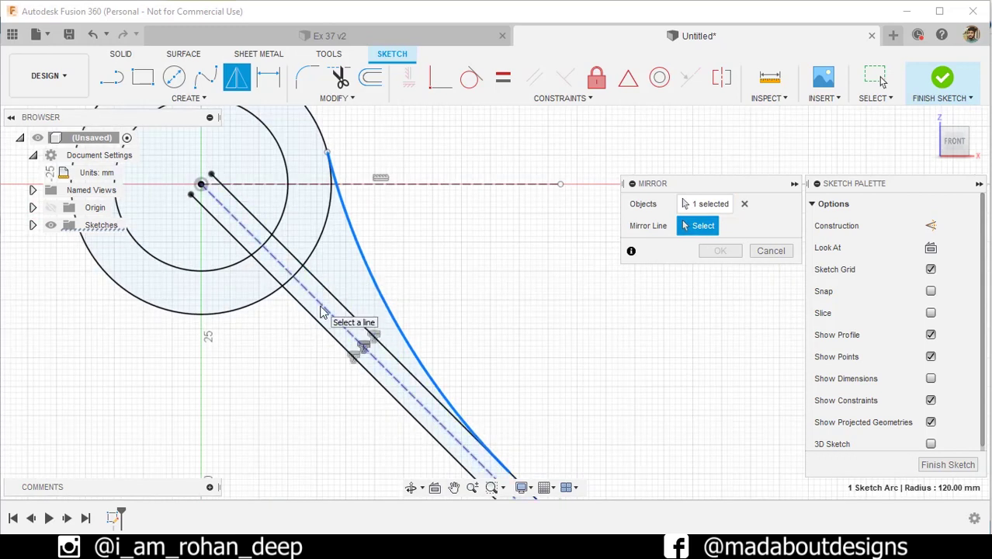
pyautogui.click(325, 308)
pyautogui.scroll(-1, 365, 325)
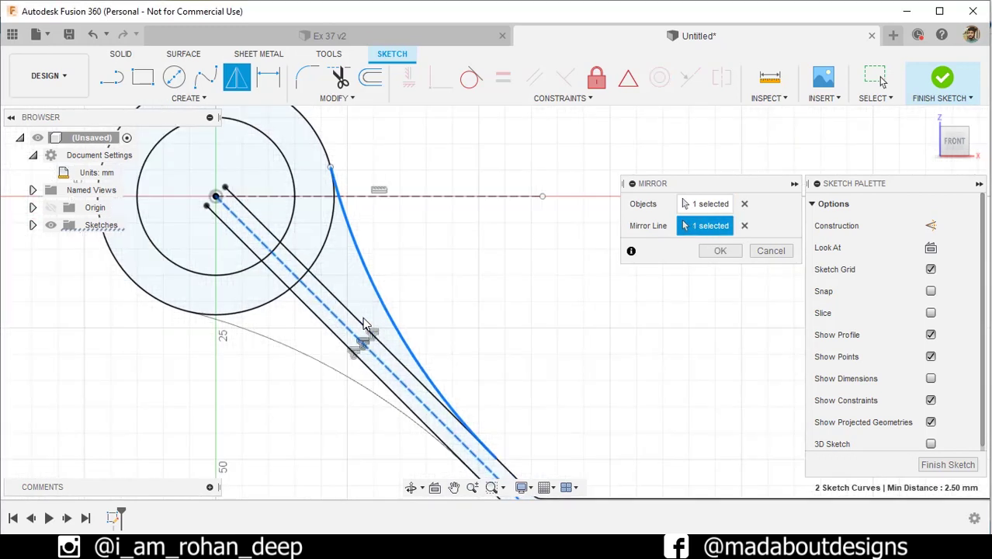
pyautogui.click(717, 250)
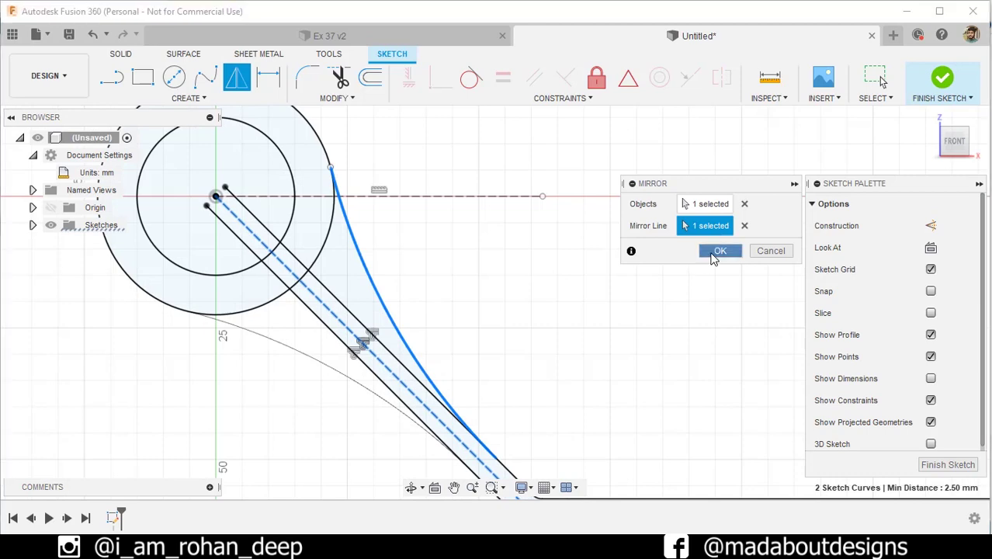
pyautogui.scroll(-2, 549, 250)
pyautogui.moveTo(545, 242); pyautogui.dragTo(533, 226)
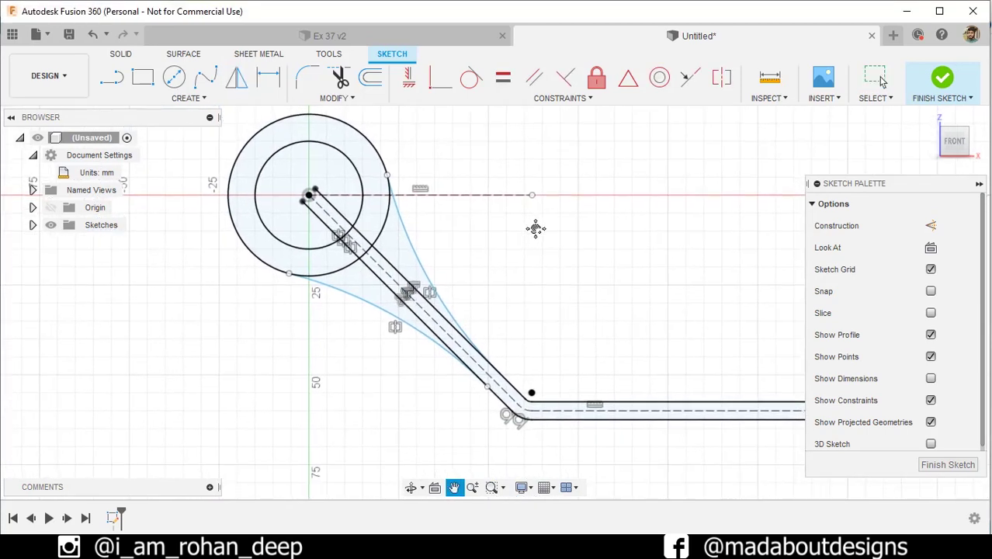
pyautogui.press('Escape')
pyautogui.scroll(-2, 535, 234)
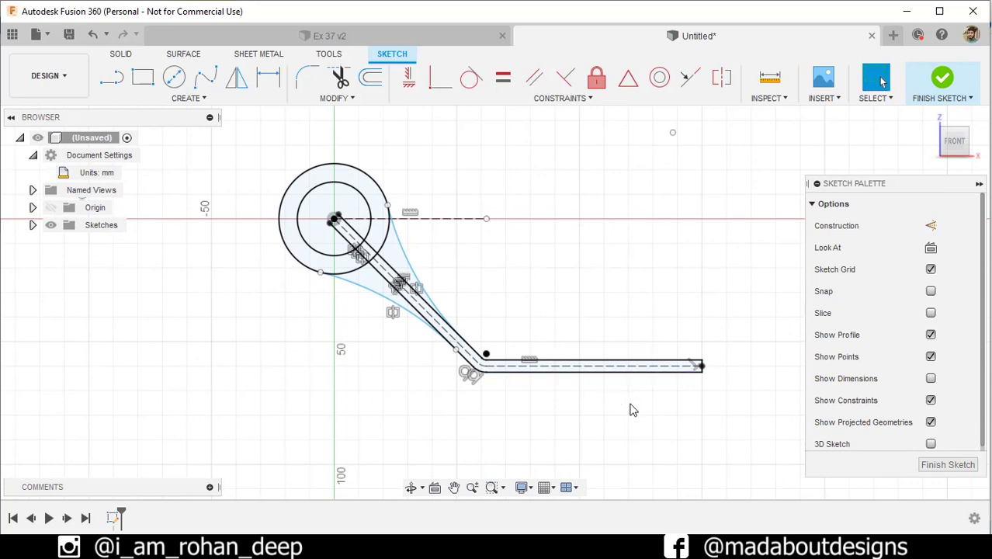
# Select the bent arm geometry with both tangent arcs for Move/Copy and set the pivot at the boss circles' centre
pyautogui.moveTo(774, 429)
pyautogui.mouseDown()
pyautogui.moveTo(491, 305)
pyautogui.moveTo(388, 281)
pyautogui.mouseUp()
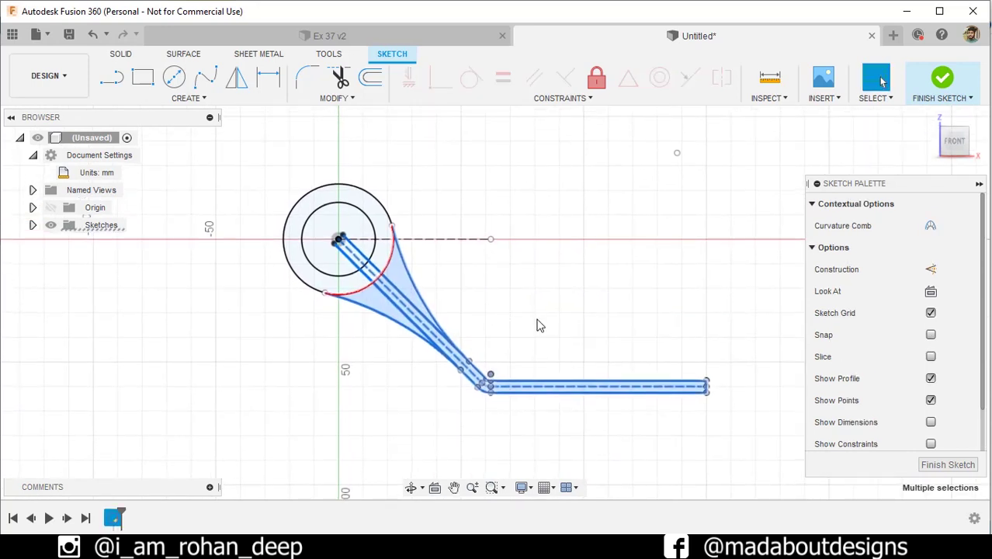
pyautogui.click(334, 98)
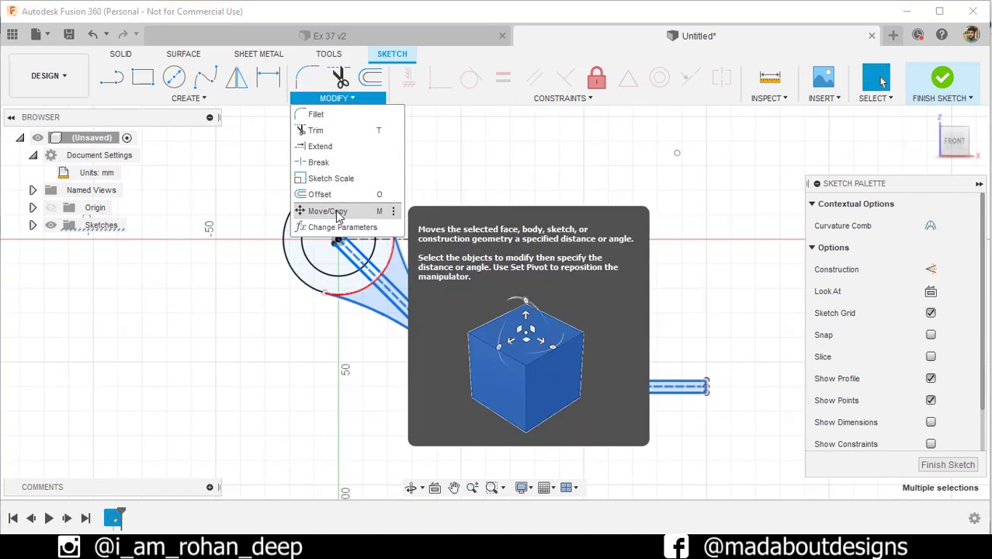
pyautogui.click(327, 211)
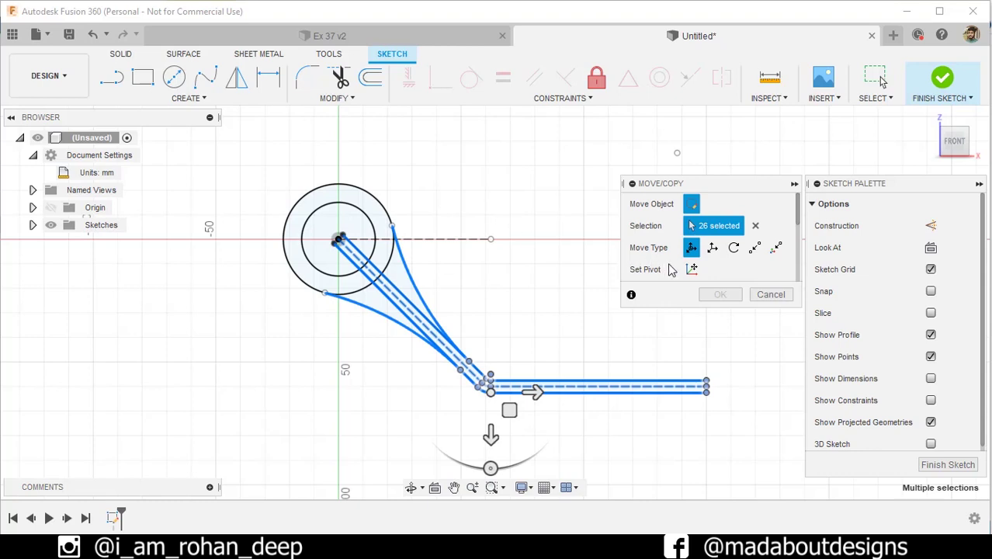
pyautogui.click(692, 270)
pyautogui.click(337, 238)
pyautogui.scroll(3, 368, 233)
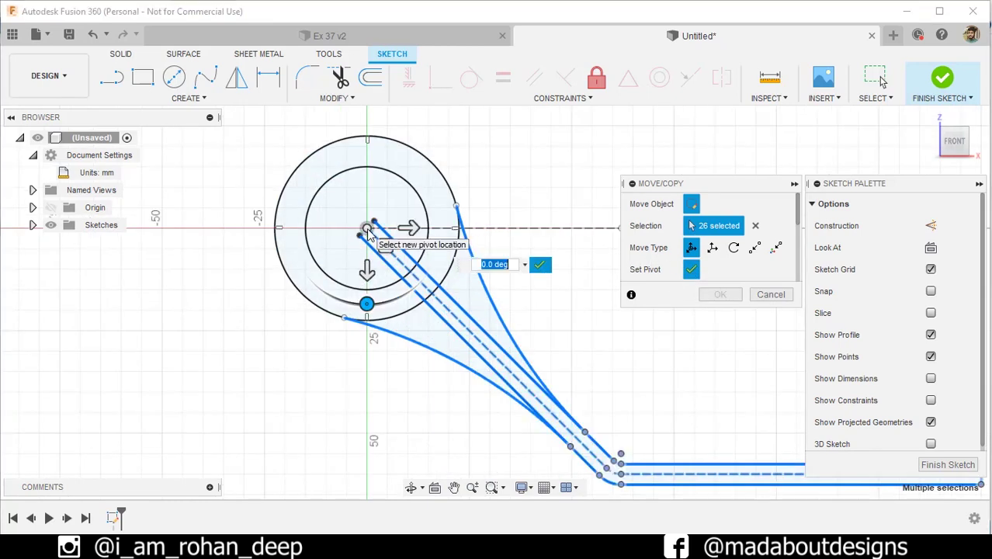
pyautogui.click(540, 266)
# Create a copy of the selected arm geometry rotated 180° about the boss centre
pyautogui.scroll(-3, 667, 243)
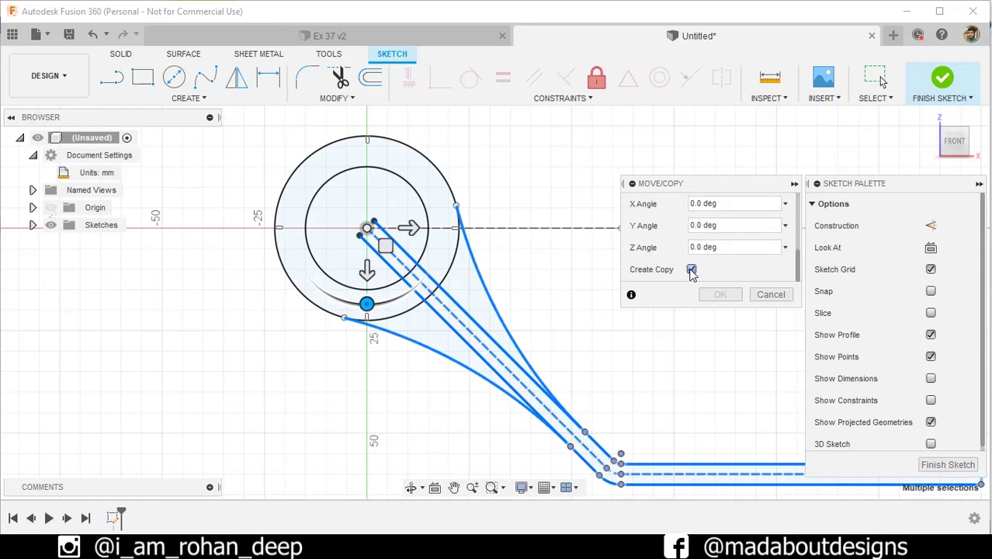
pyautogui.scroll(-2, 628, 269)
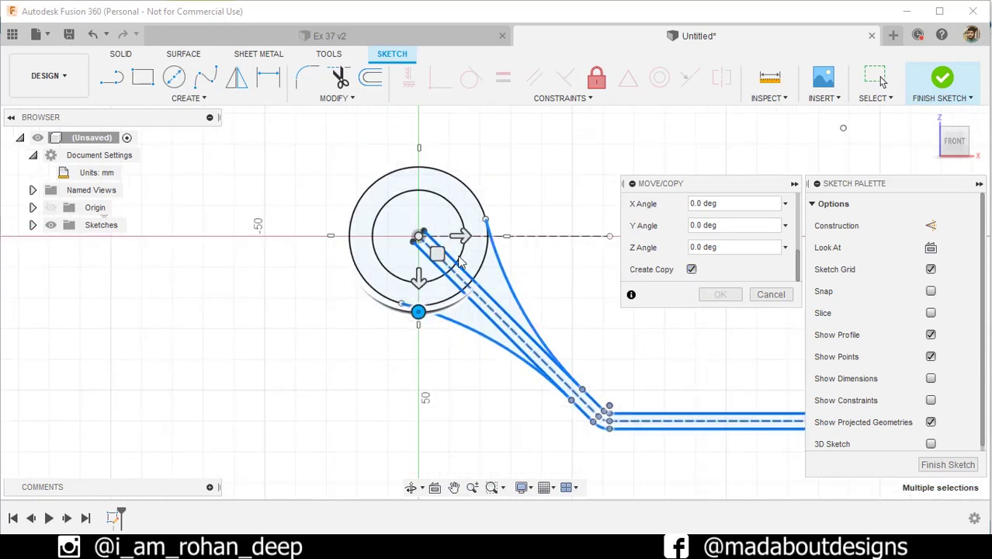
pyautogui.moveTo(417, 309); pyautogui.dragTo(398, 200)
pyautogui.scroll(-2, 400, 203)
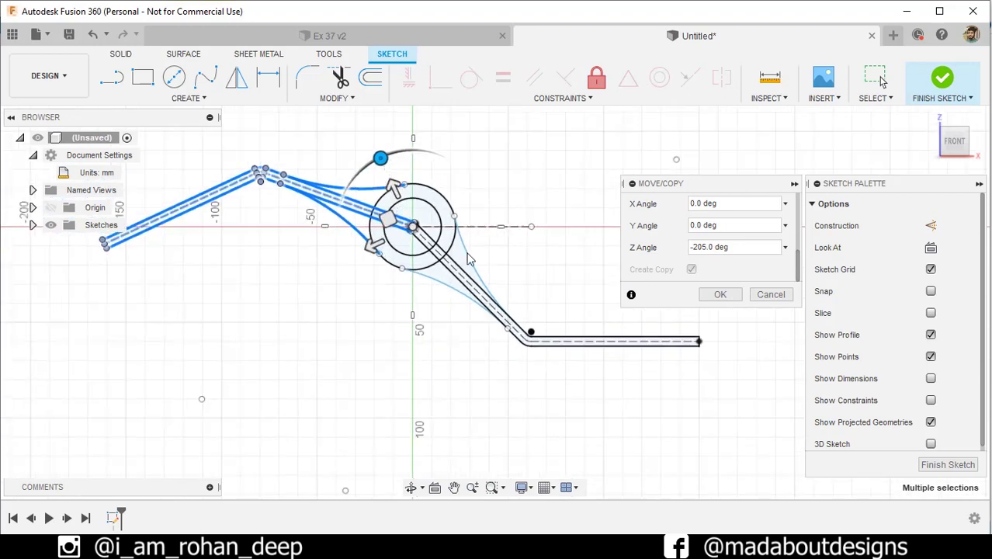
pyautogui.moveTo(381, 157); pyautogui.dragTo(392, 152)
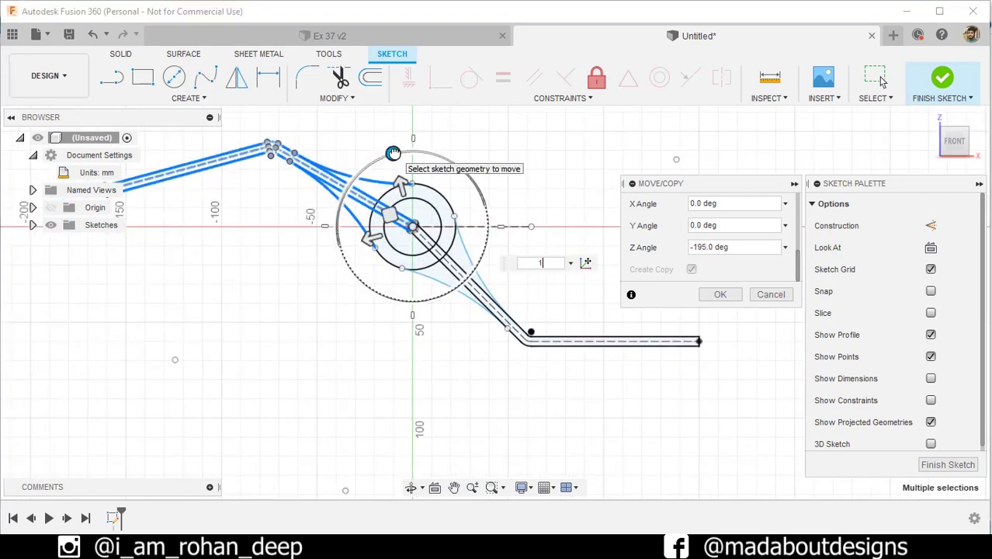
pyautogui.write('180')
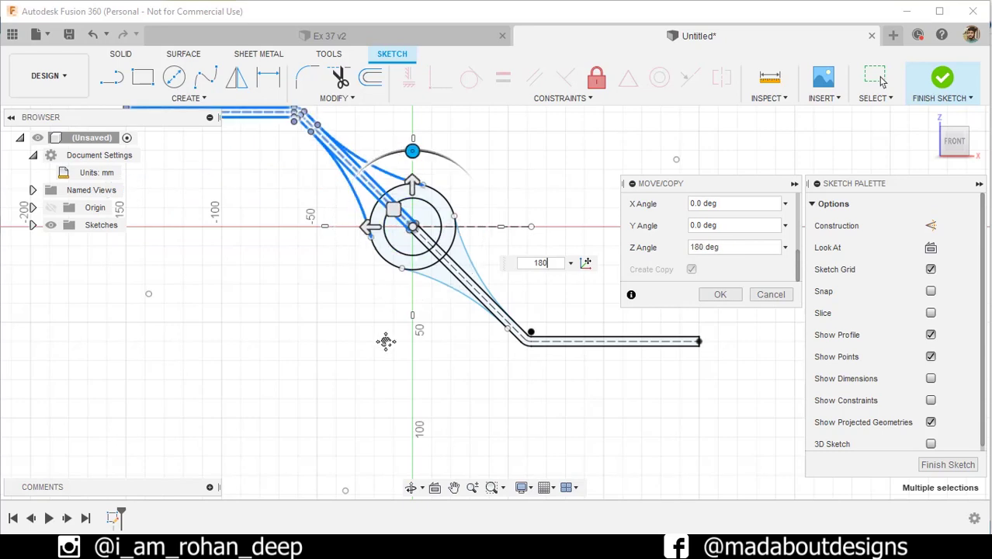
pyautogui.moveTo(388, 338); pyautogui.dragTo(436, 381, button='middle')
pyautogui.scroll(-2, 439, 381)
pyautogui.click(721, 295)
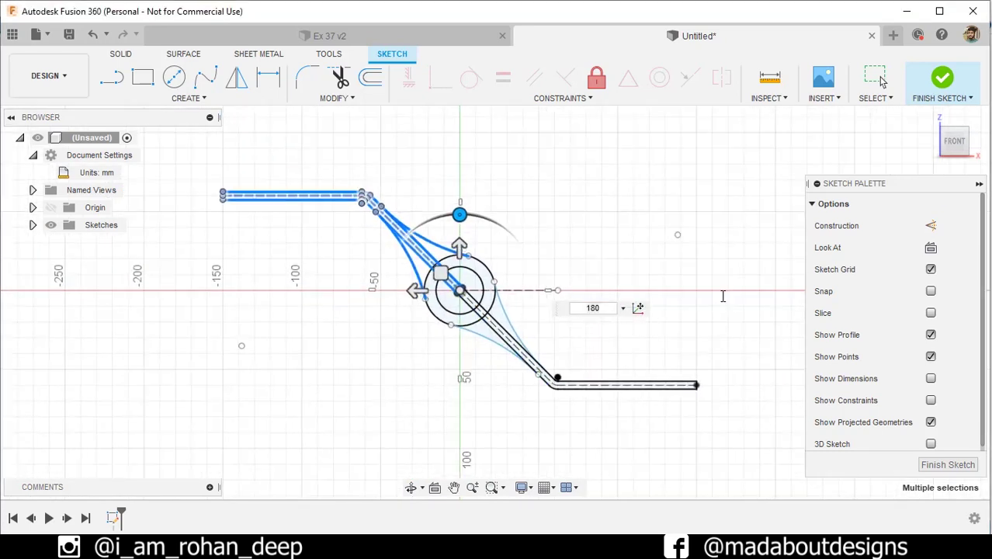
pyautogui.scroll(2, 637, 380)
pyautogui.scroll(-1, 635, 381)
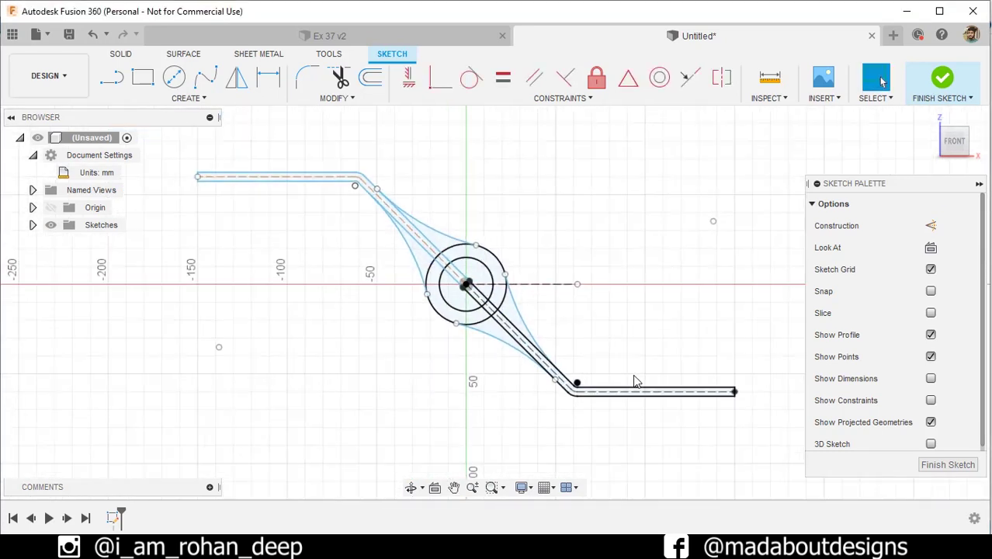
# Finish the sketch and select the five connected strip profiles of the double-bent arm for Extrude
pyautogui.click(941, 78)
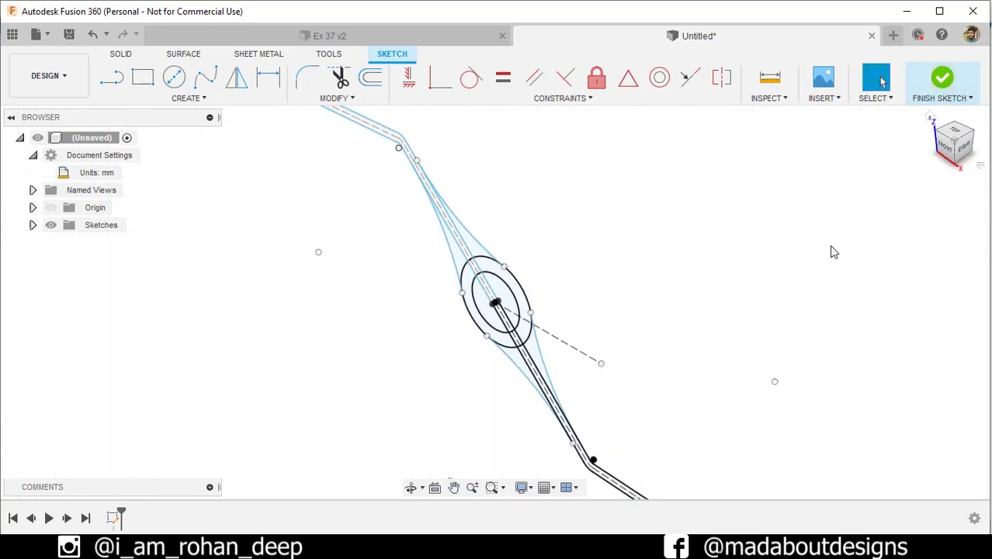
pyautogui.keyDown('shift'); pyautogui.moveTo(715, 308); pyautogui.dragTo(724, 283, button='middle'); pyautogui.keyUp('shift')
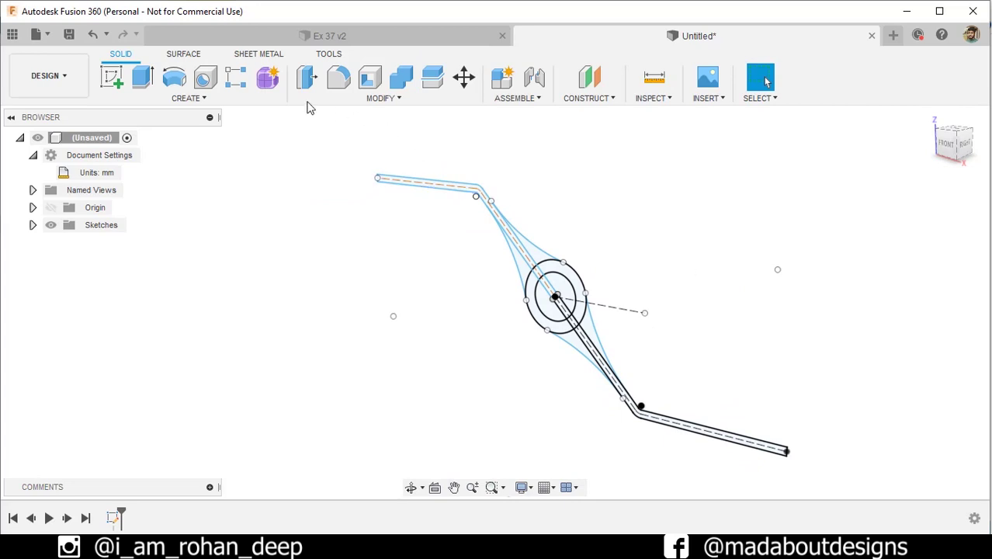
pyautogui.click(142, 83)
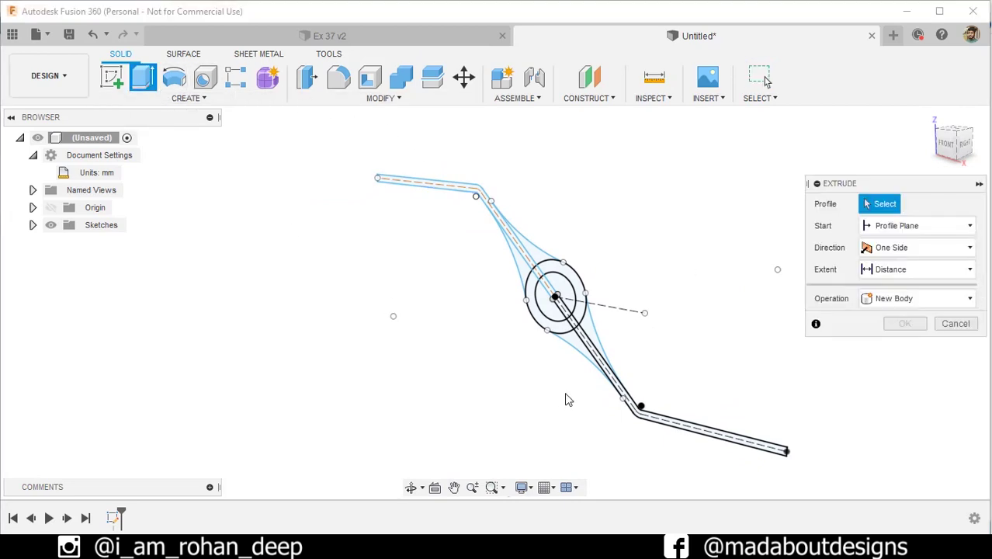
pyautogui.scroll(5, 631, 319)
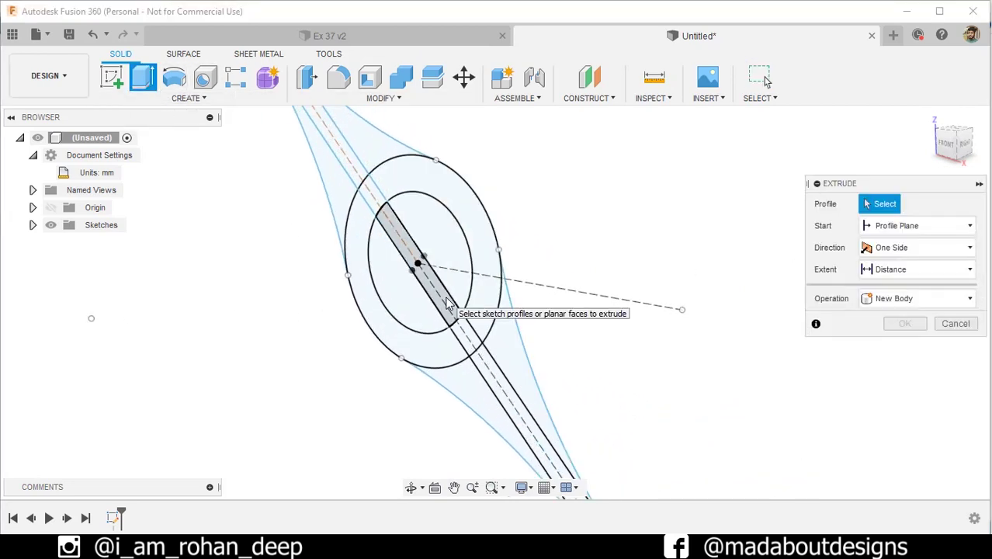
pyautogui.click(447, 305)
pyautogui.click(470, 346)
pyautogui.click(497, 390)
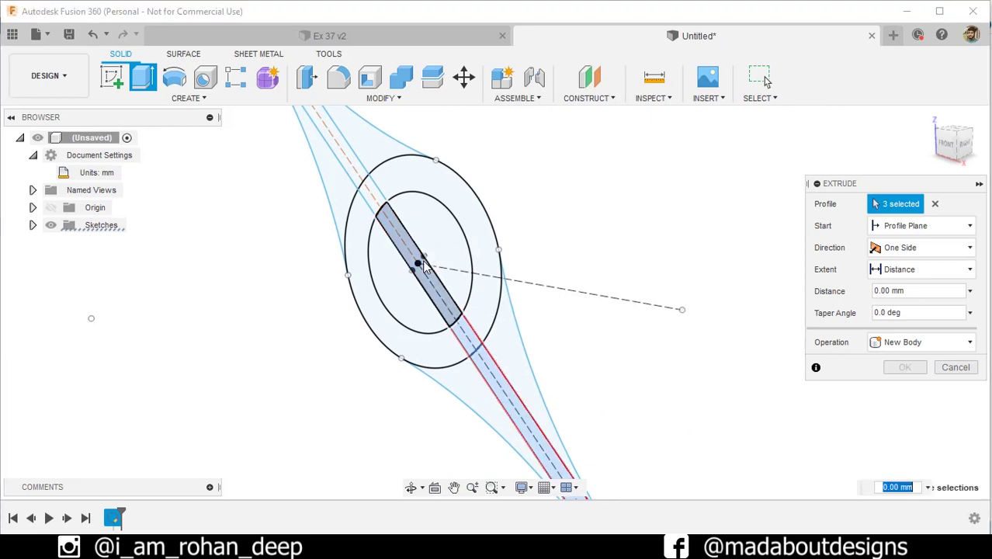
pyautogui.click(367, 199)
pyautogui.scroll(-5, 446, 264)
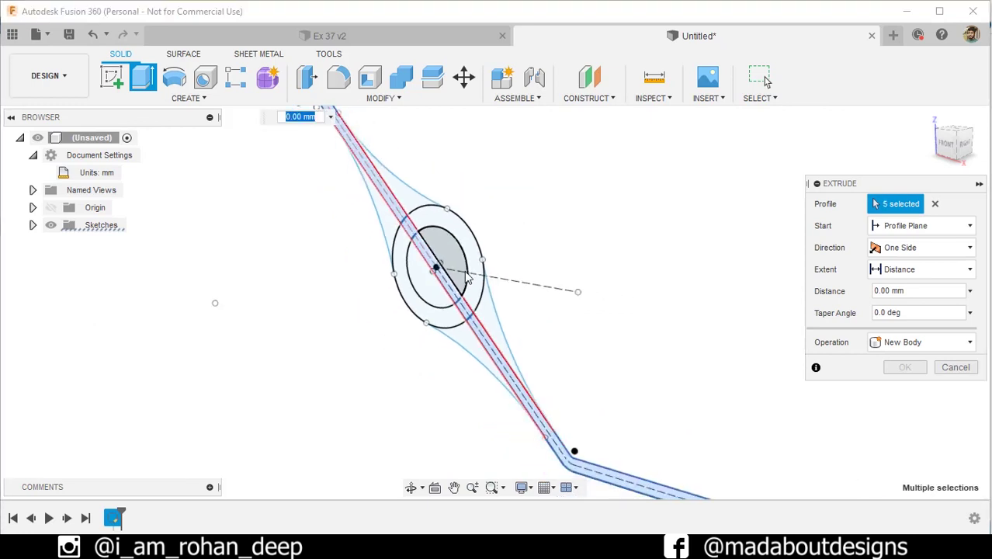
pyautogui.click(534, 345)
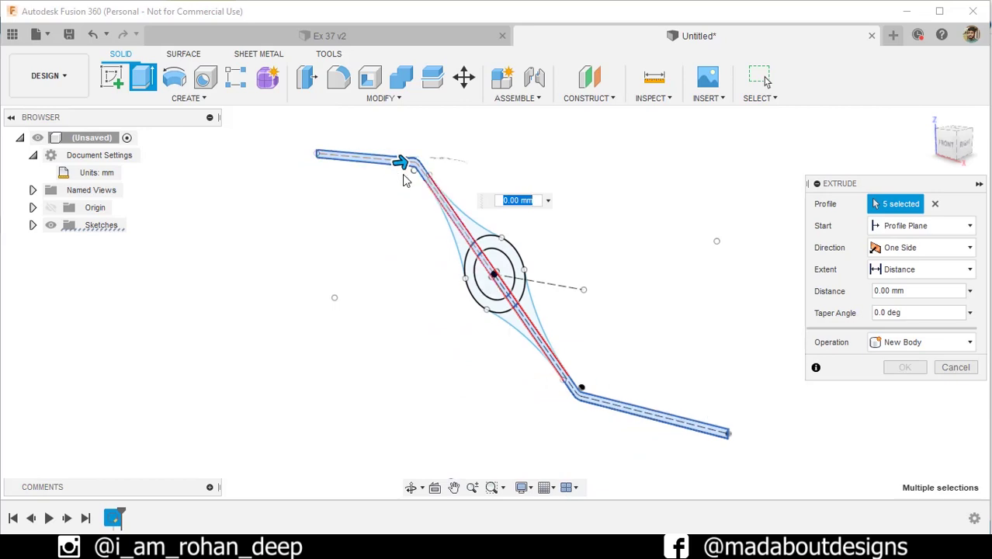
# Extrude the selected arm strip symmetrically by 37.5 mm per side as a new body
pyautogui.moveTo(400, 160); pyautogui.dragTo(412, 159)
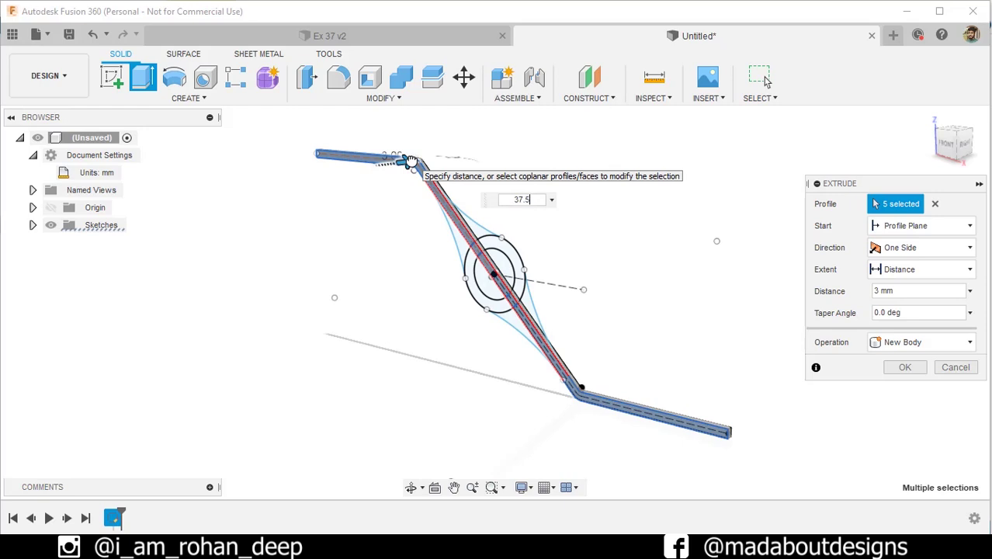
pyautogui.click(924, 247)
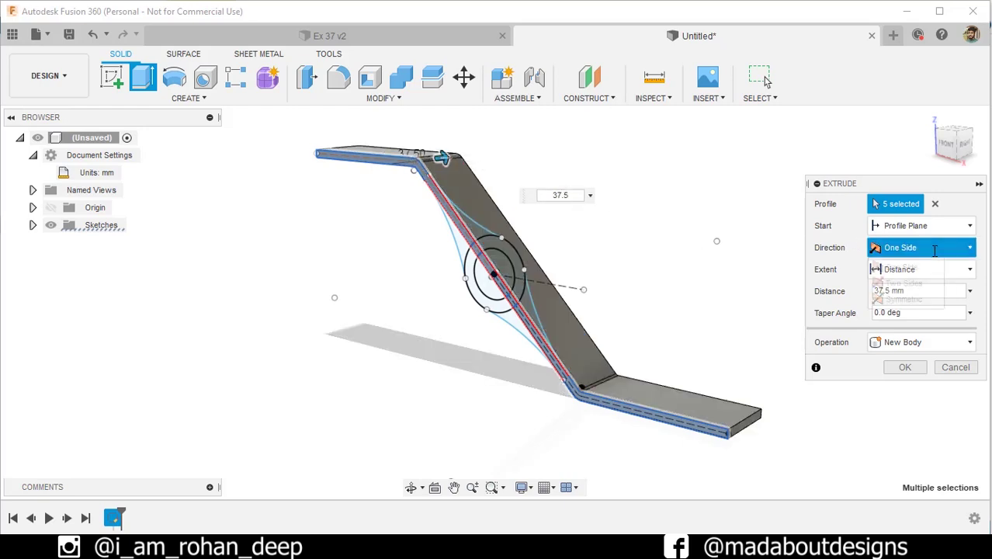
pyautogui.click(907, 299)
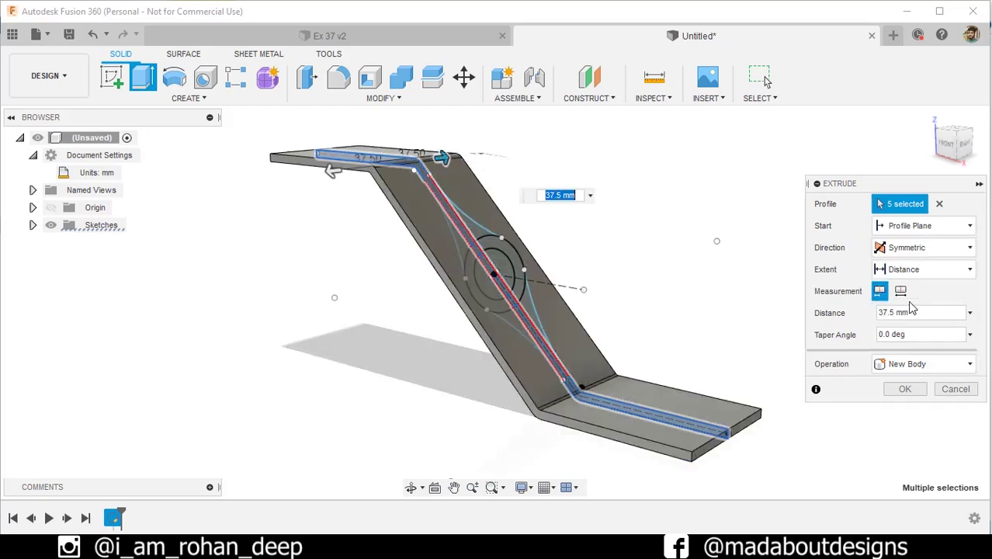
pyautogui.click(906, 389)
pyautogui.keyDown('shift'); pyautogui.moveTo(815, 343); pyautogui.dragTo(696, 325, button='middle'); pyautogui.keyUp('shift')
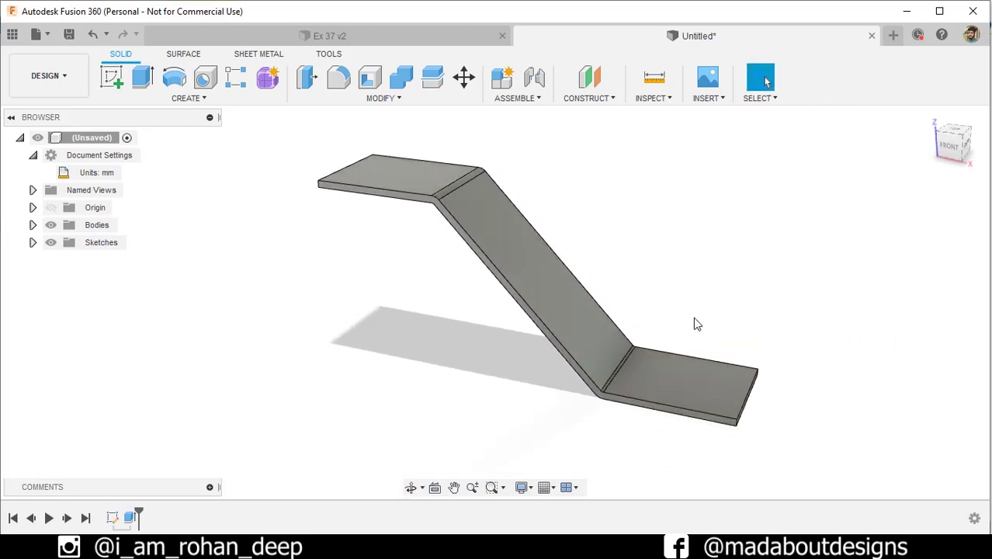
# Make Sketch1 visible again and select the narrow strip profile inside the inner boss circle for Extrude
pyautogui.click(34, 242)
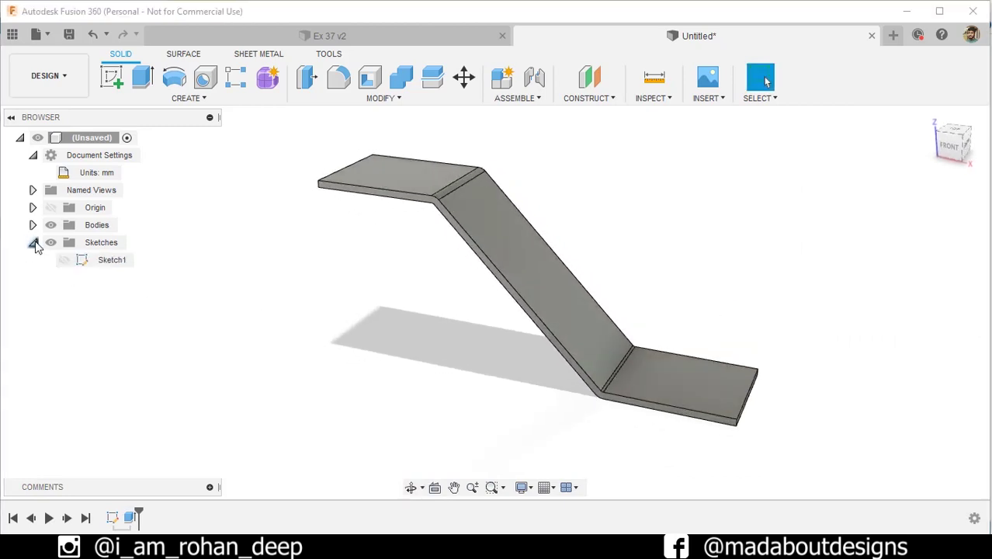
pyautogui.click(63, 261)
pyautogui.moveTo(261, 340)
pyautogui.keyDown('shift'); pyautogui.mouseDown(button='middle')
pyautogui.moveTo(336, 347)
pyautogui.moveTo(330, 333)
pyautogui.mouseUp(button='middle'); pyautogui.keyUp('shift')
pyautogui.click(142, 78)
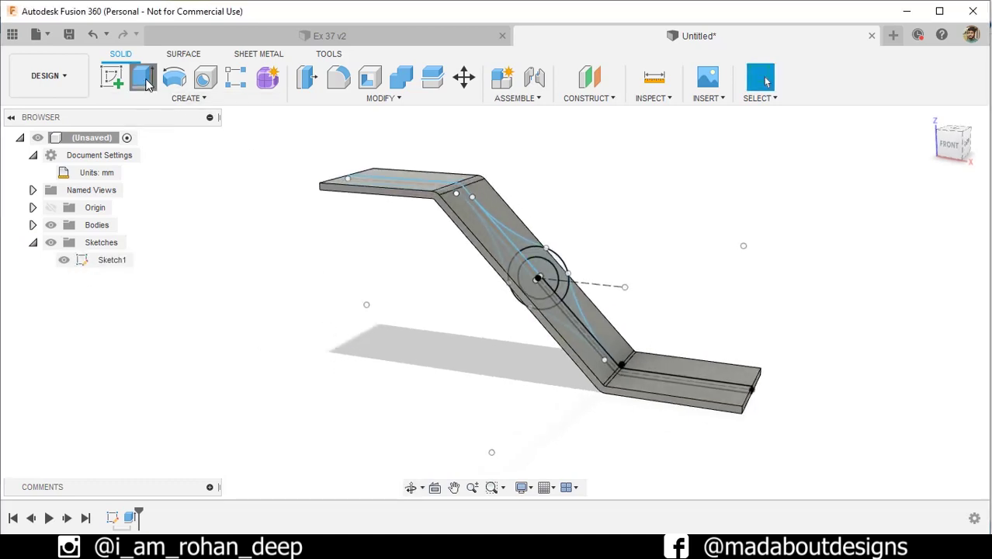
pyautogui.scroll(5, 543, 264)
pyautogui.scroll(3, 543, 264)
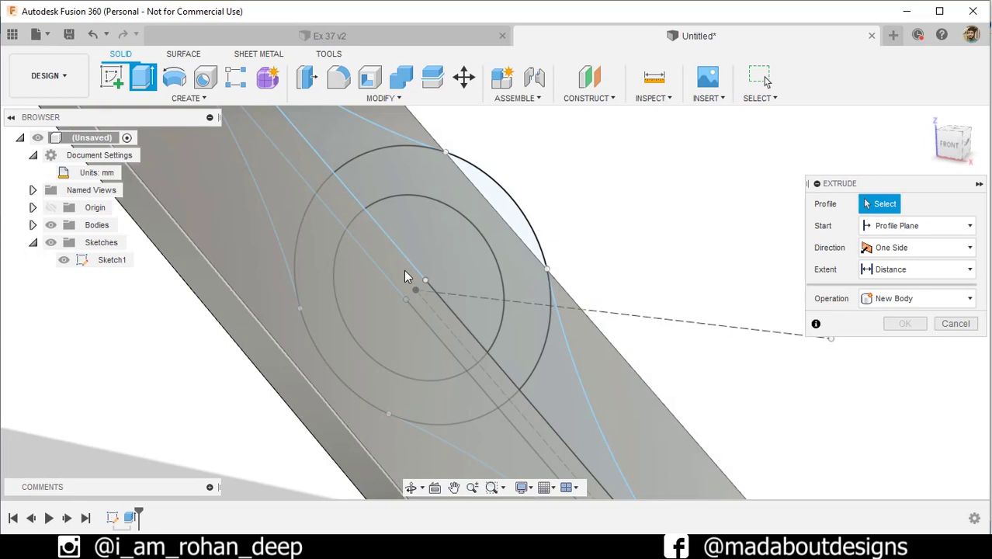
pyautogui.click(405, 278)
pyautogui.click(420, 320)
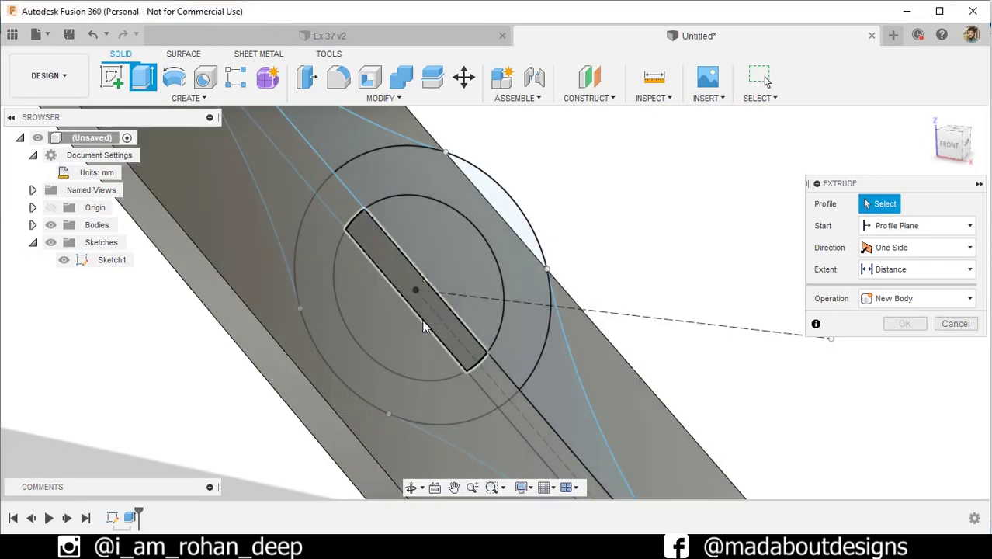
pyautogui.keyDown('shift'); pyautogui.moveTo(420, 281); pyautogui.dragTo(693, 261, button='middle'); pyautogui.keyUp('shift')
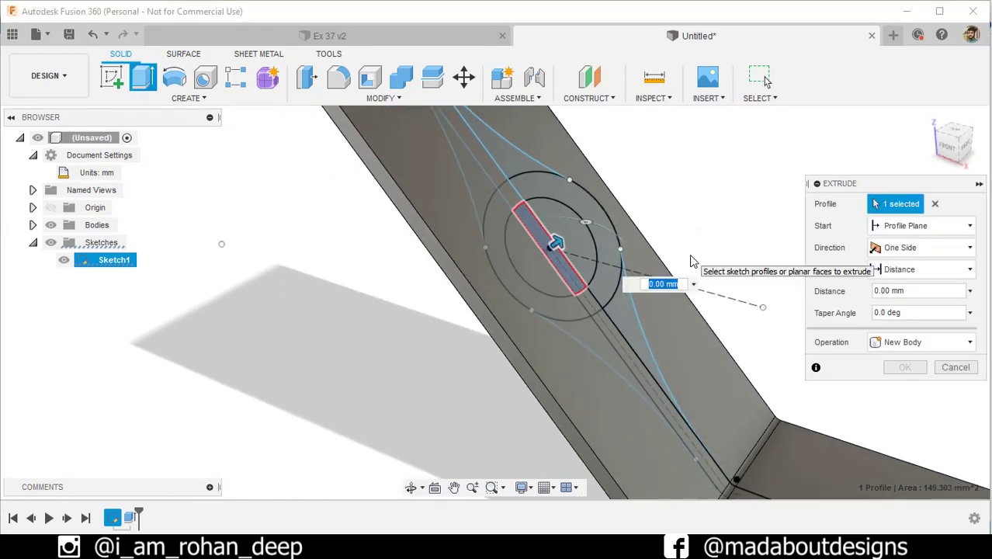
# Cut the selected strip profile through the arm's edge over 15 mm, starting from an offset plane at 22.5 mm
pyautogui.click(893, 226)
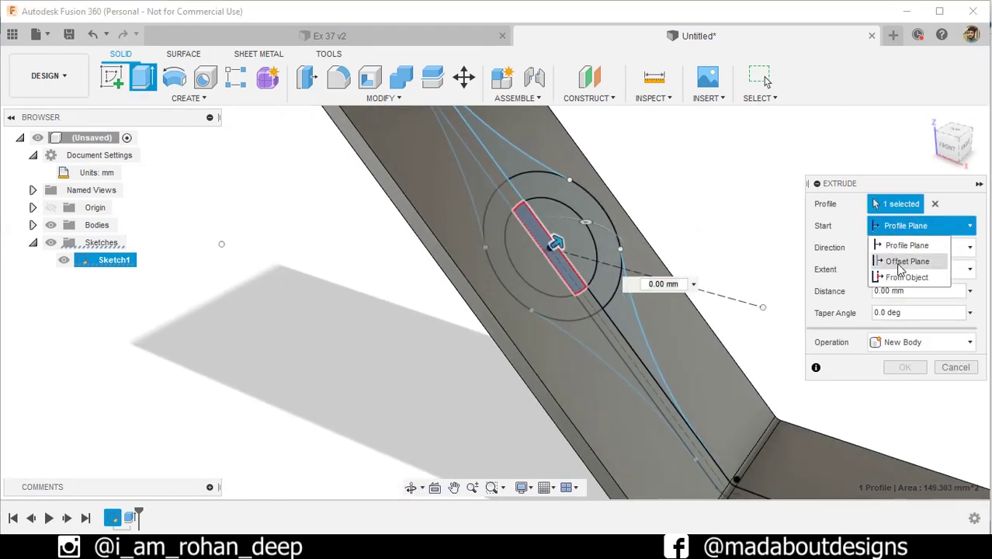
pyautogui.click(898, 268)
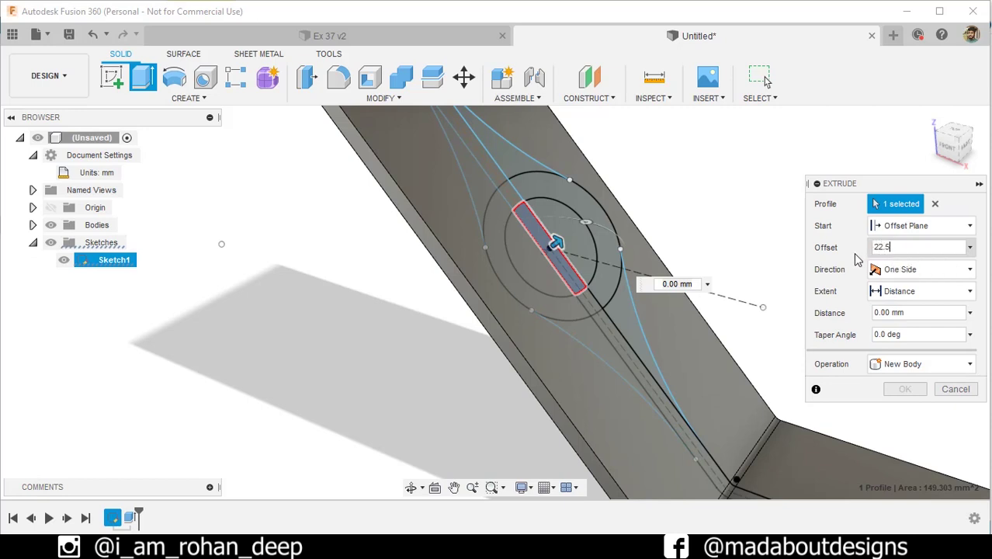
pyautogui.write('22.5')
pyautogui.click(901, 312)
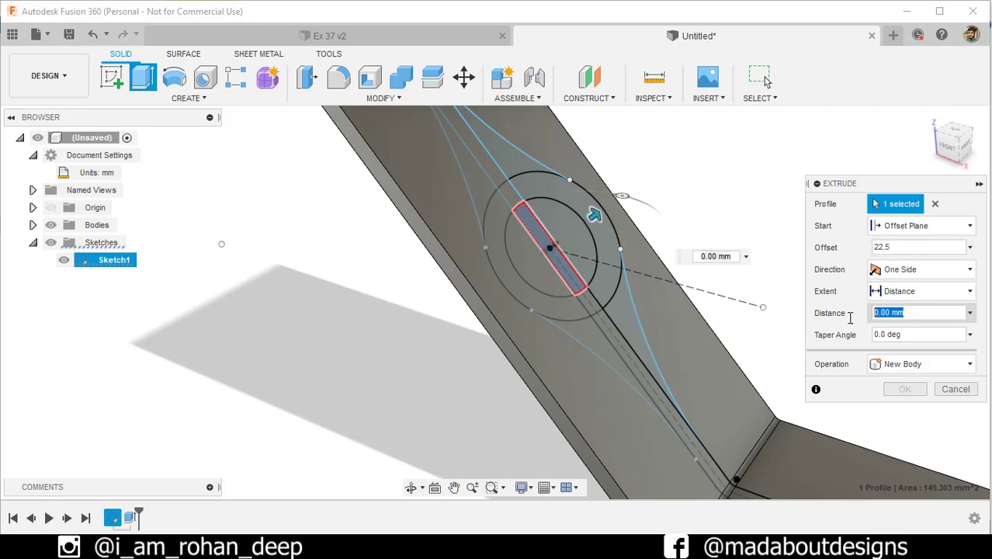
pyautogui.write('15')
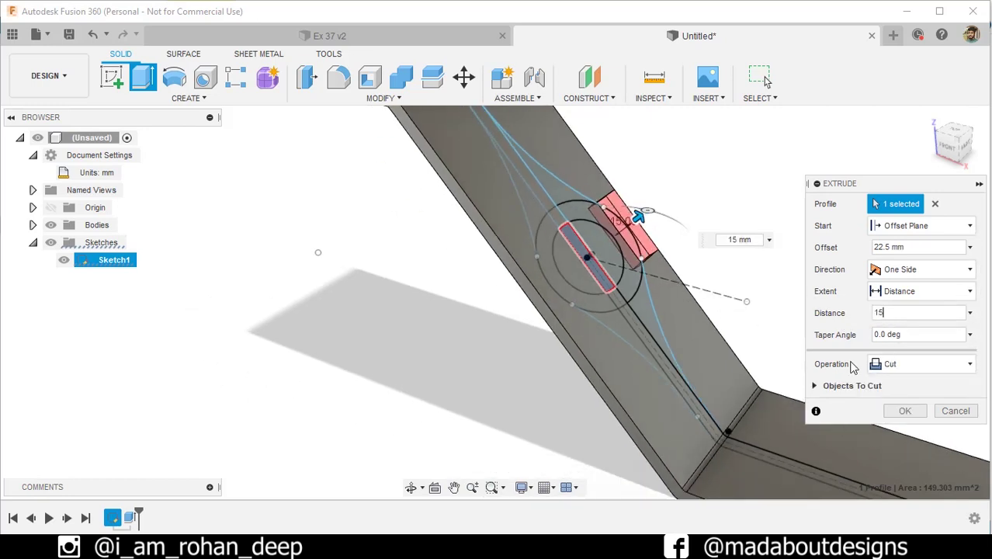
pyautogui.click(904, 410)
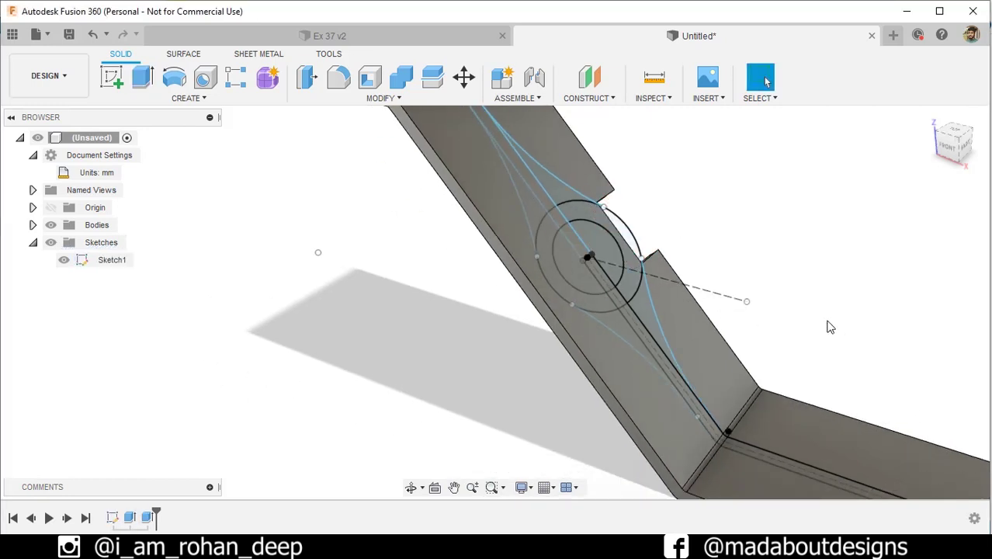
pyautogui.keyDown('shift'); pyautogui.moveTo(828, 325); pyautogui.dragTo(810, 308, button='middle'); pyautogui.keyUp('shift')
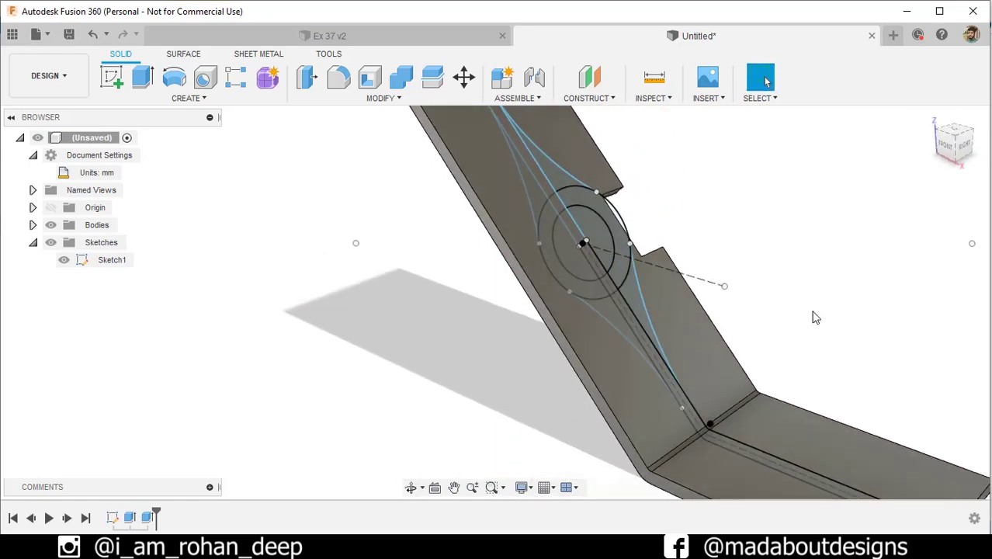
# Start another Extrude and select the four ring profiles between the inner and outer boss circles
pyautogui.rightClick(815, 318)
pyautogui.click(809, 268)
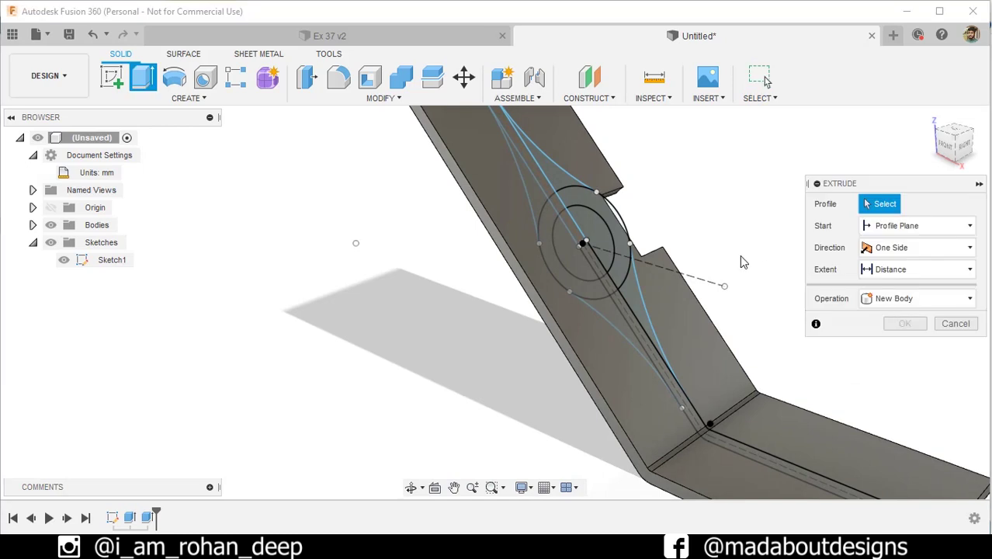
pyautogui.keyDown('shift'); pyautogui.moveTo(724, 238); pyautogui.dragTo(610, 232, button='middle'); pyautogui.keyUp('shift')
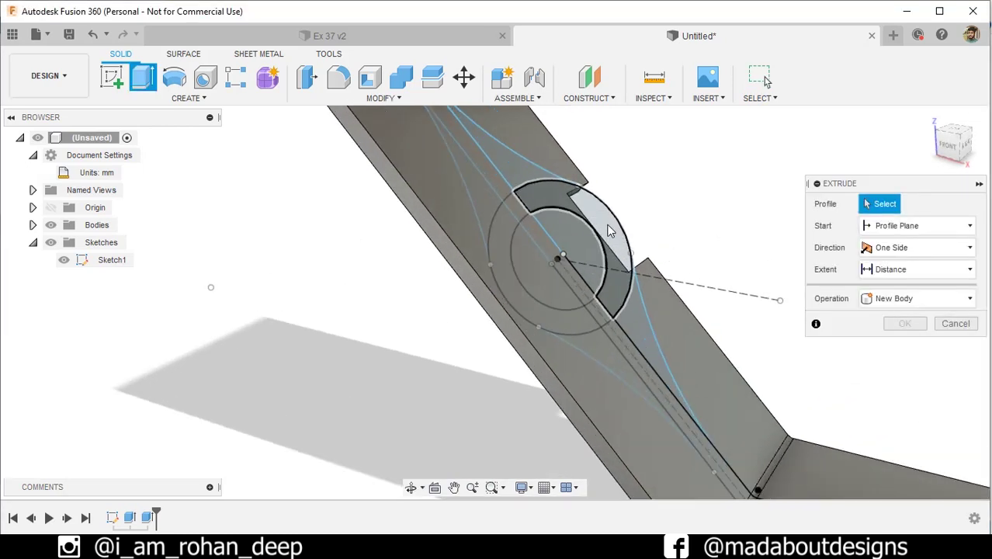
pyautogui.click(580, 221)
pyautogui.click(512, 213)
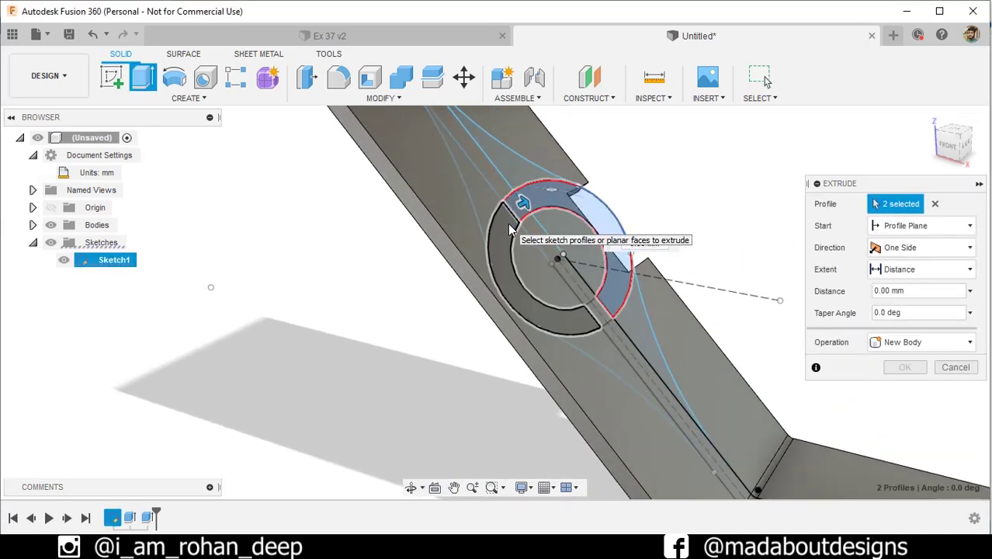
pyautogui.click(530, 281)
pyautogui.click(596, 320)
pyautogui.keyDown('shift'); pyautogui.moveTo(596, 320); pyautogui.dragTo(544, 297, button='middle'); pyautogui.keyUp('shift')
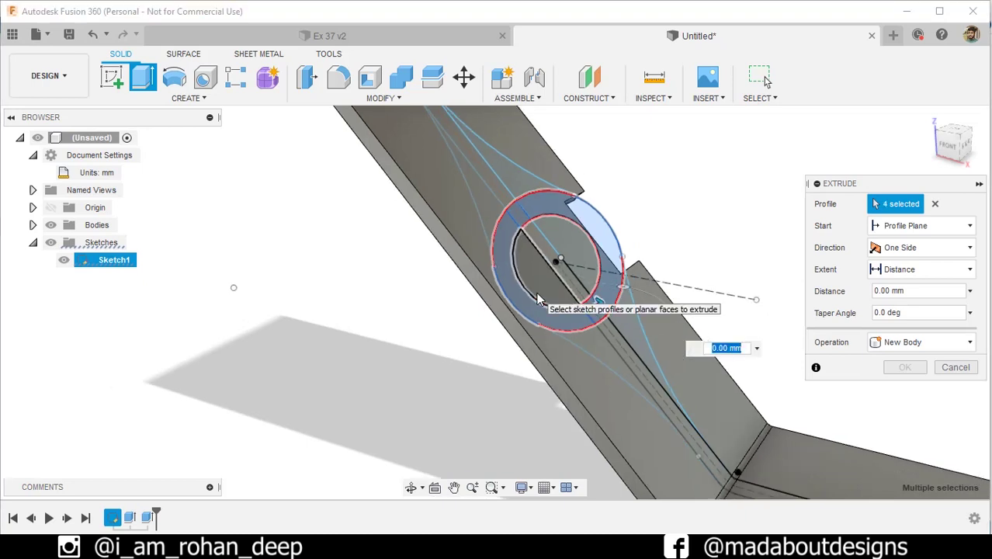
# Extrude the selected ring 5 mm from an offset plane at 32.5 mm and join it to the arm body
pyautogui.click(908, 225)
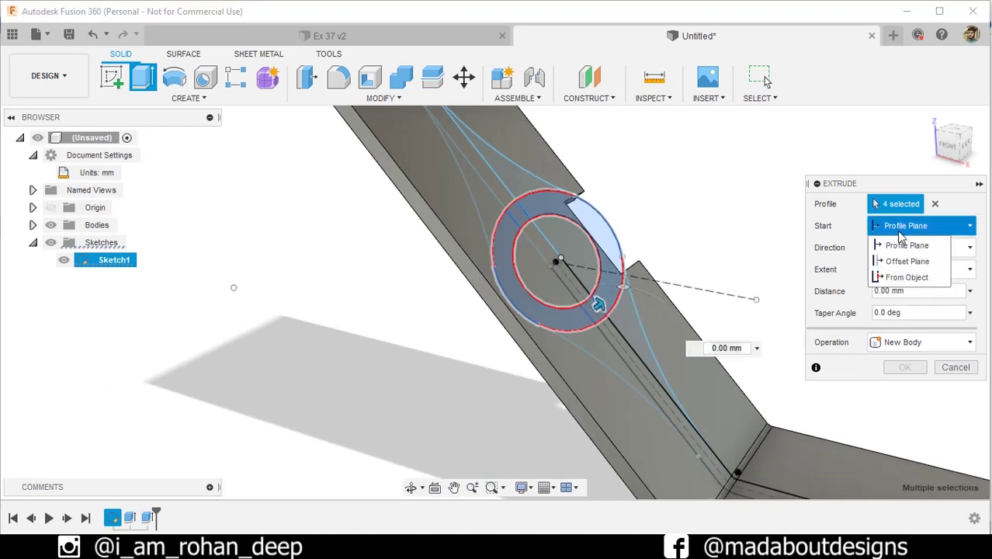
pyautogui.click(904, 262)
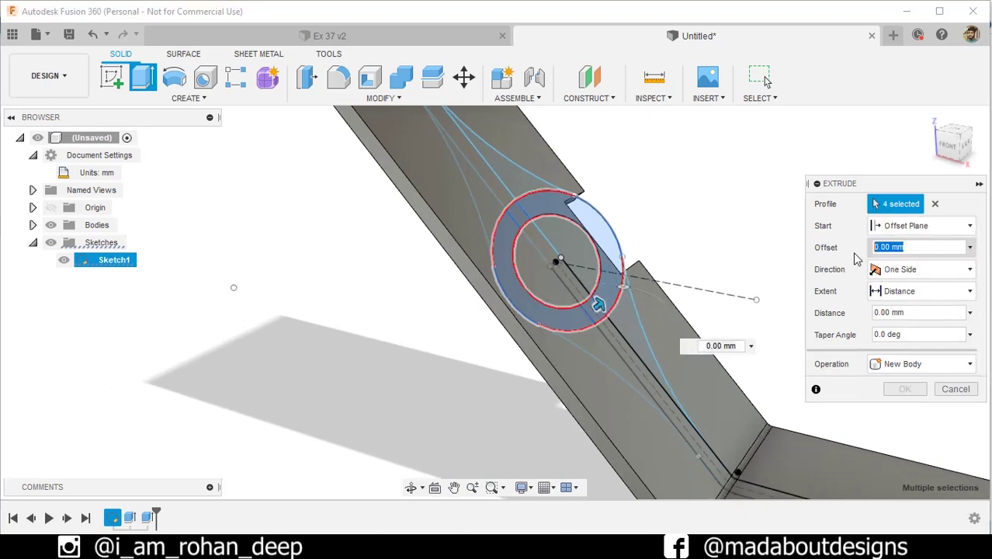
pyautogui.write('32.5')
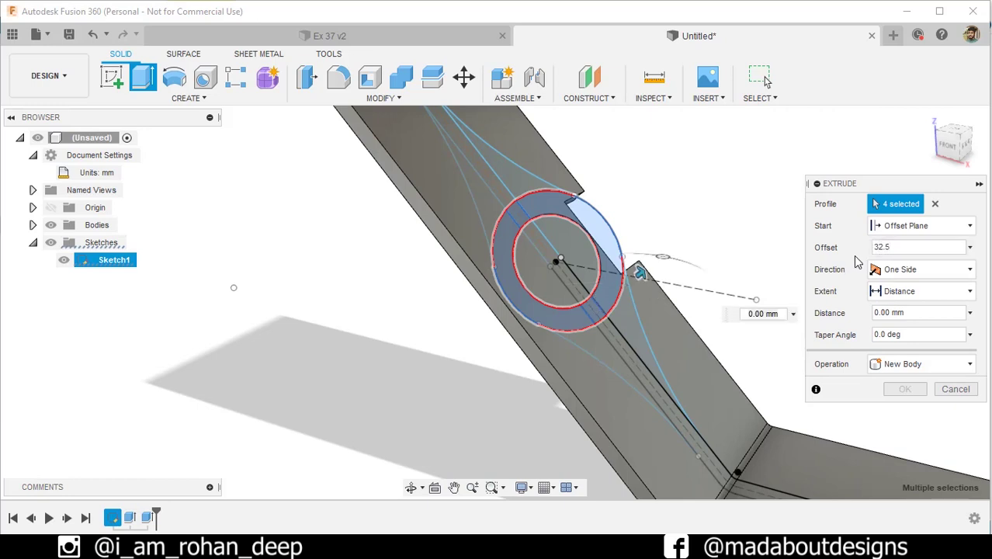
pyautogui.click(917, 310)
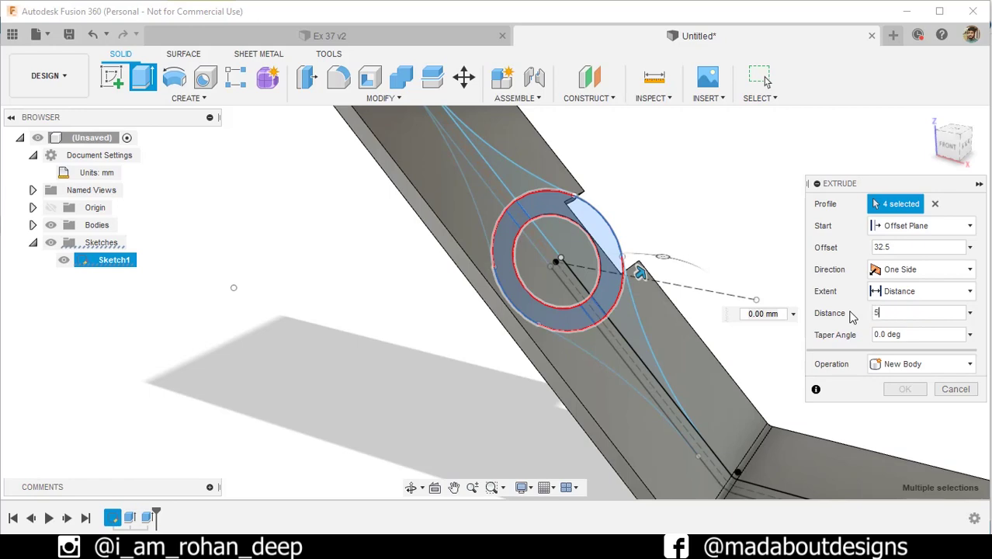
pyautogui.keyDown('shift'); pyautogui.moveTo(649, 293); pyautogui.dragTo(823, 341, button='middle'); pyautogui.keyUp('shift')
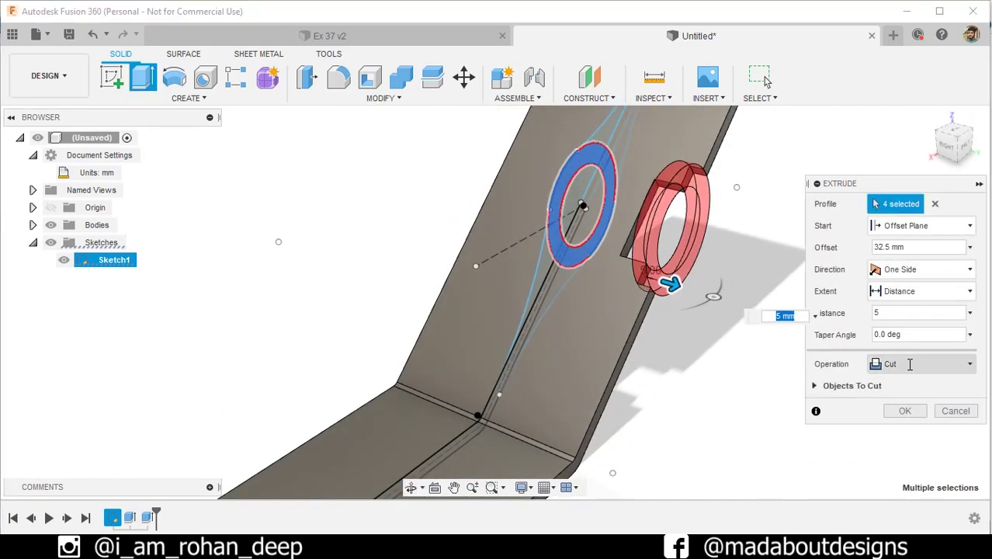
pyautogui.click(909, 365)
pyautogui.click(899, 382)
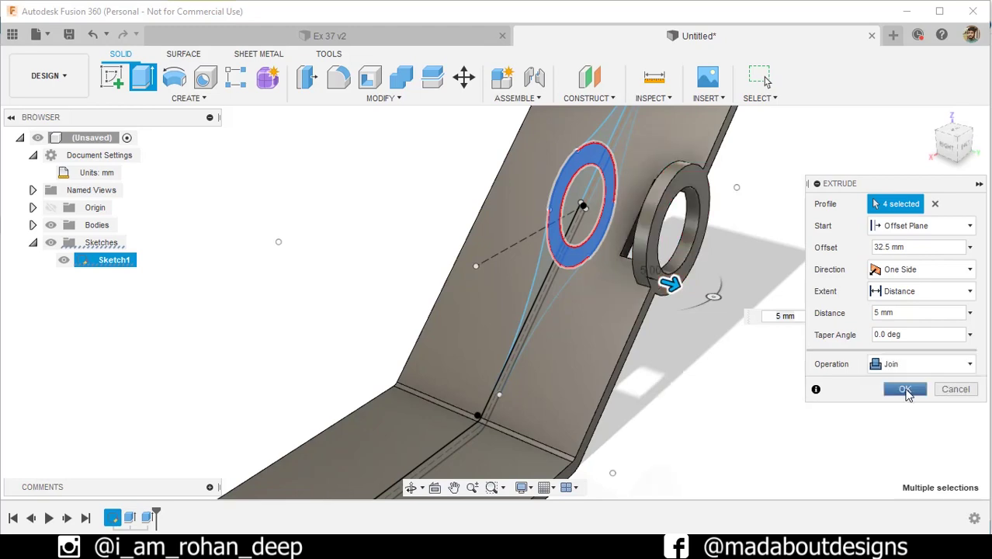
pyautogui.click(905, 389)
pyautogui.moveTo(869, 388)
pyautogui.keyDown('shift'); pyautogui.mouseDown(button='middle')
pyautogui.moveTo(790, 371)
pyautogui.moveTo(859, 381)
pyautogui.moveTo(869, 372)
pyautogui.mouseUp(button='middle'); pyautogui.keyUp('shift')
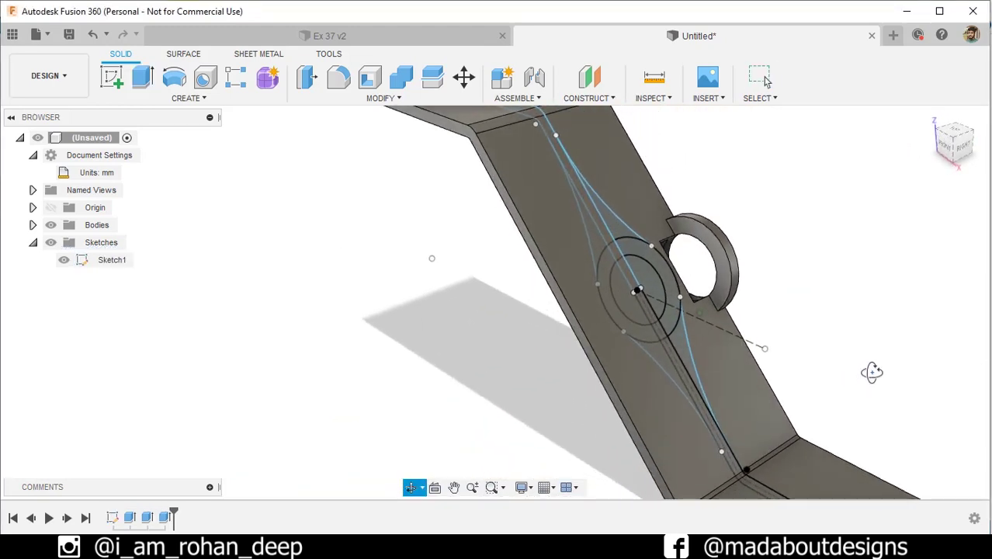
# Start an Extrude and select the four curved web profiles tapering away from the outer boss circle
pyautogui.click(140, 80)
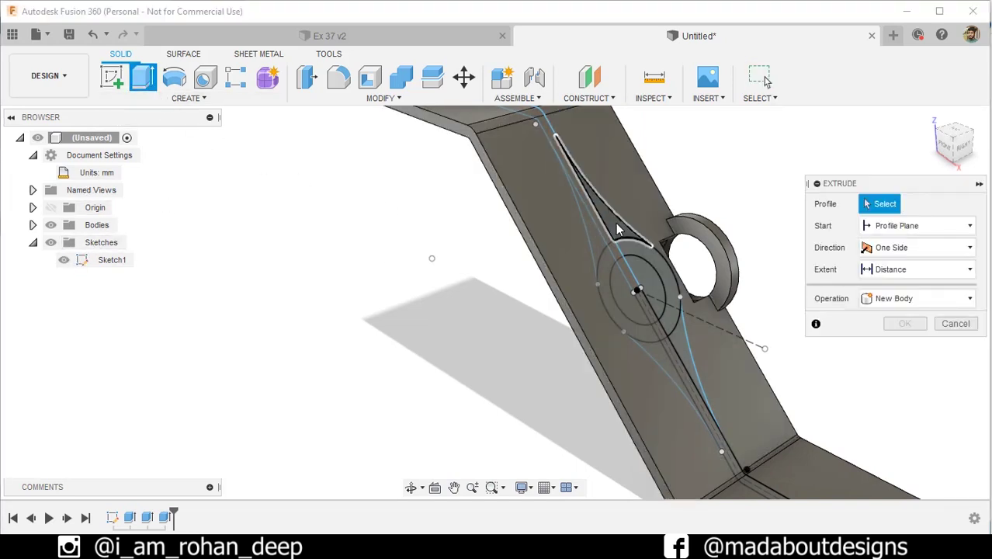
pyautogui.click(615, 223)
pyautogui.click(594, 242)
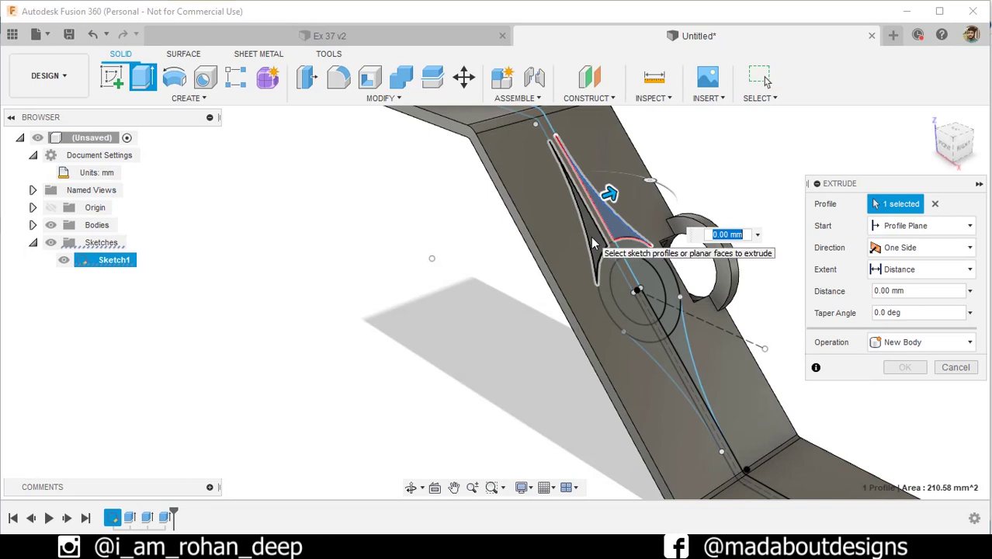
pyautogui.click(655, 351)
pyautogui.click(683, 351)
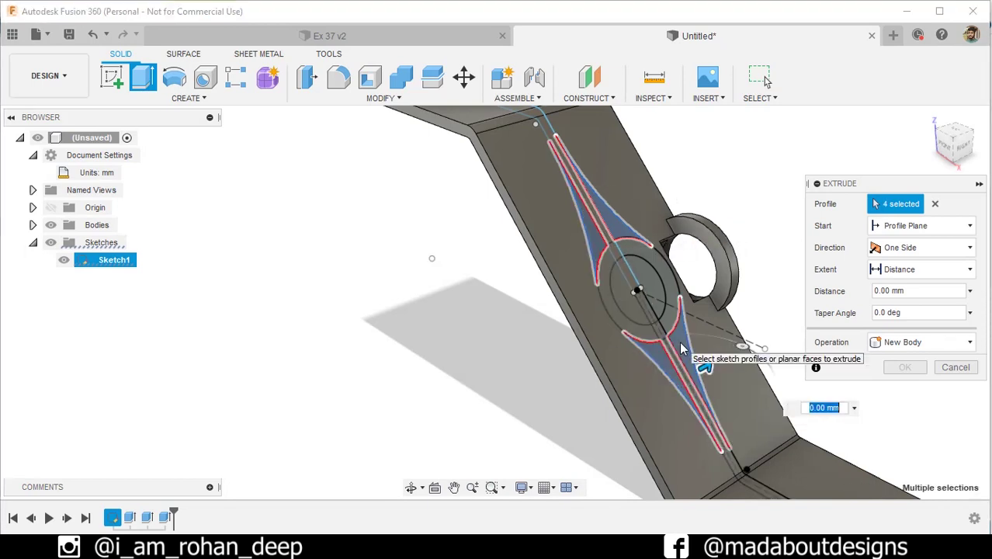
# Extrude the selected web profiles 5 mm from an offset plane at 32.5 mm, joined to the body, and hide Sketch1
pyautogui.click(904, 225)
pyautogui.click(912, 260)
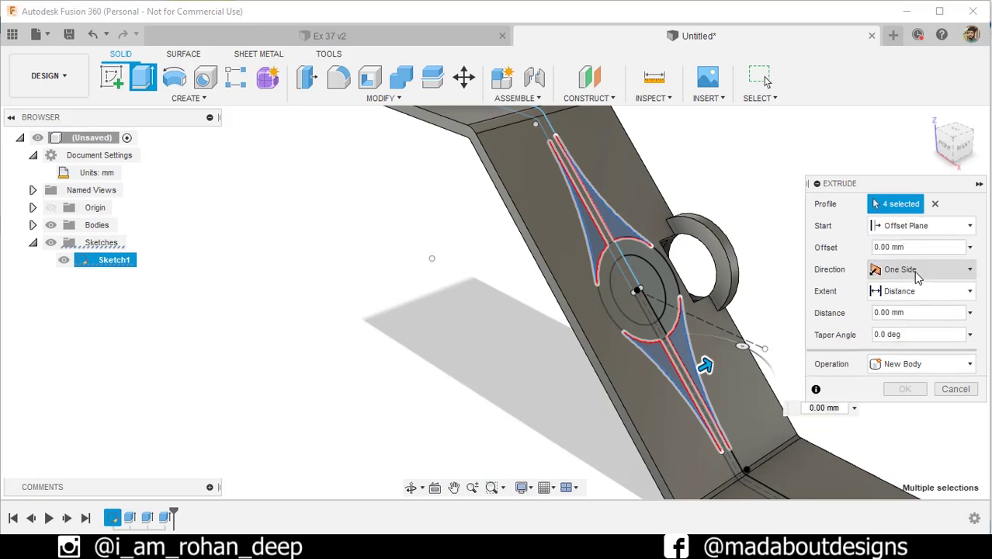
pyautogui.click(893, 247)
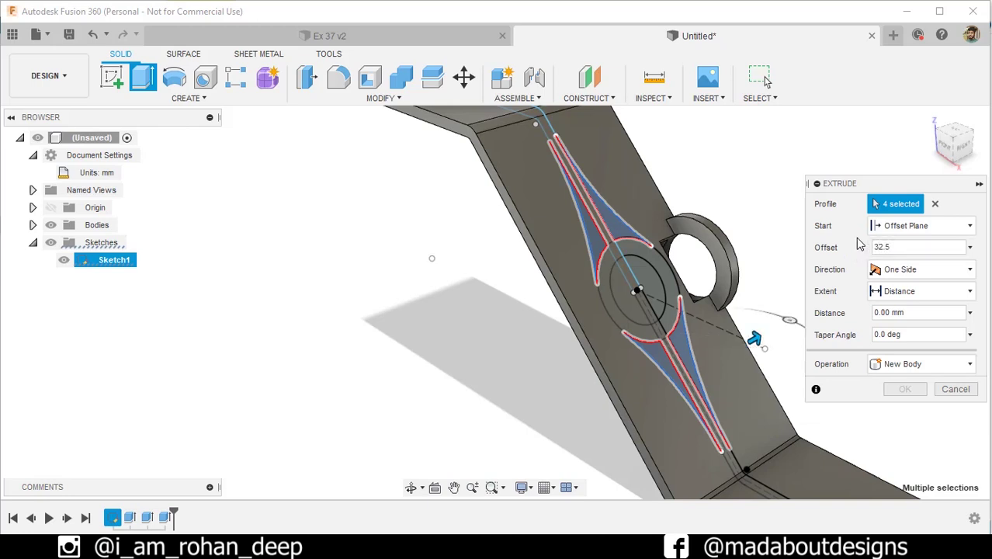
pyautogui.click(888, 312)
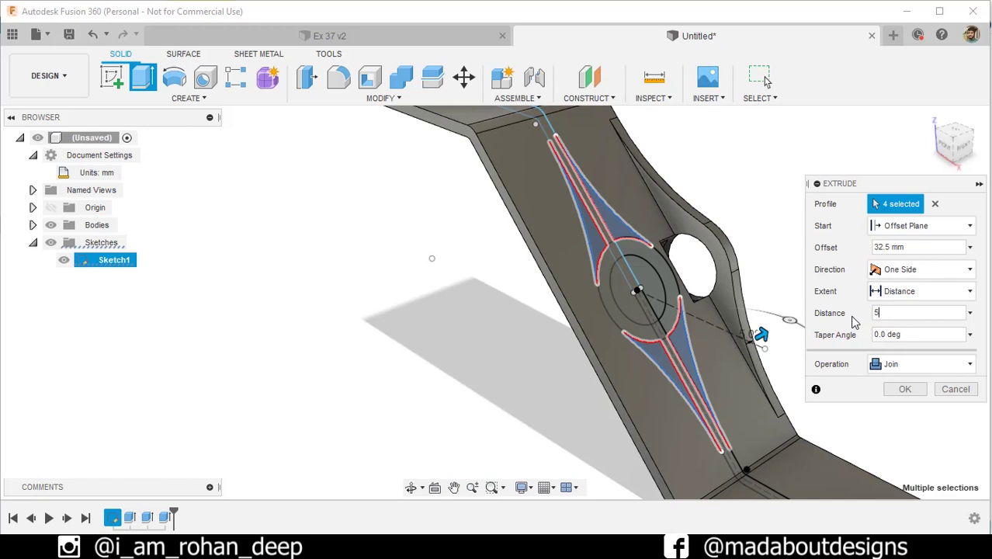
pyautogui.click(904, 388)
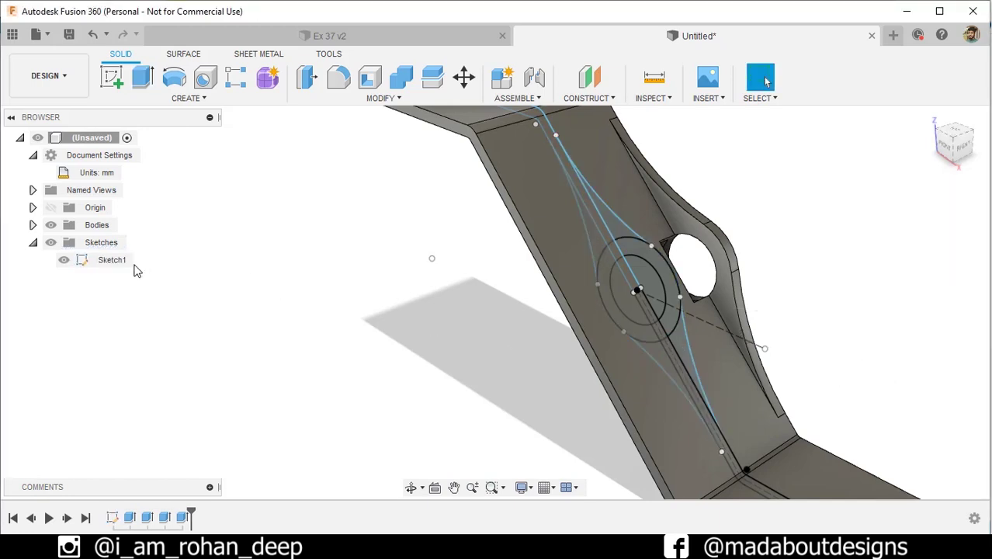
pyautogui.click(64, 260)
# Start a Fillet and select the two vertical corner edges at the free end of the lower flange
pyautogui.moveTo(129, 282)
pyautogui.keyDown('shift'); pyautogui.mouseDown(button='middle')
pyautogui.moveTo(321, 317)
pyautogui.moveTo(245, 286)
pyautogui.moveTo(345, 317)
pyautogui.mouseUp(button='middle'); pyautogui.keyUp('shift')
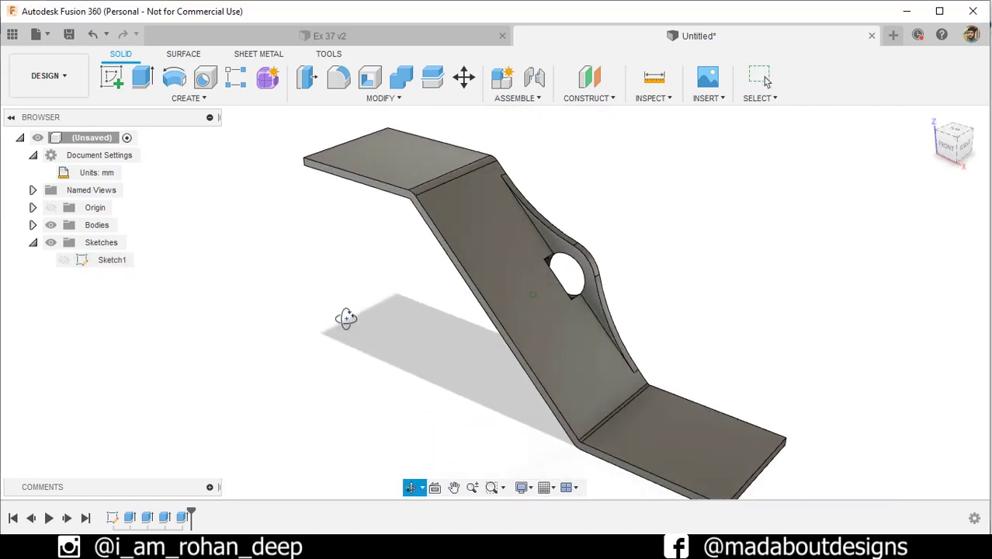
pyautogui.press('f')
pyautogui.moveTo(602, 252); pyautogui.dragTo(460, 171, button='middle')
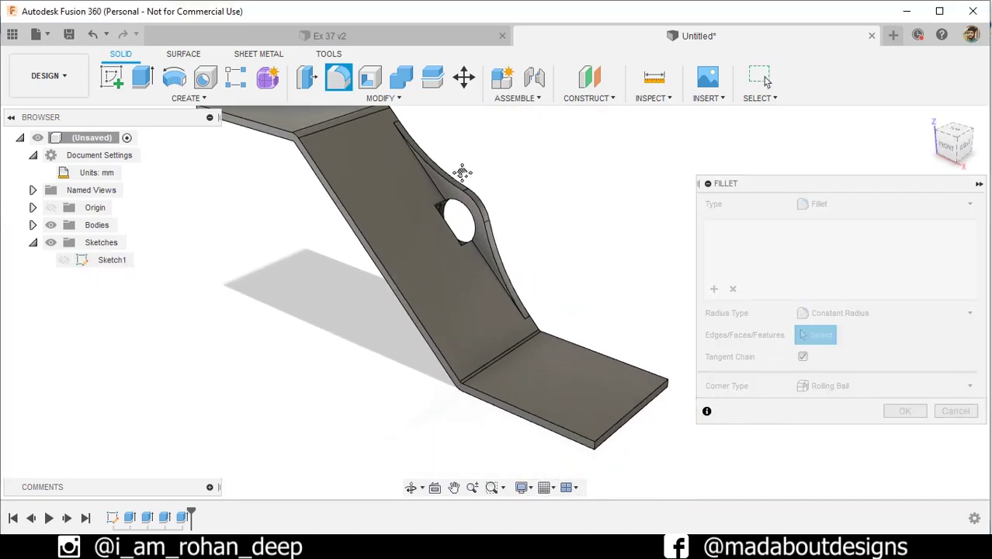
pyautogui.scroll(5, 571, 420)
pyautogui.click(560, 429)
pyautogui.scroll(-2, 561, 429)
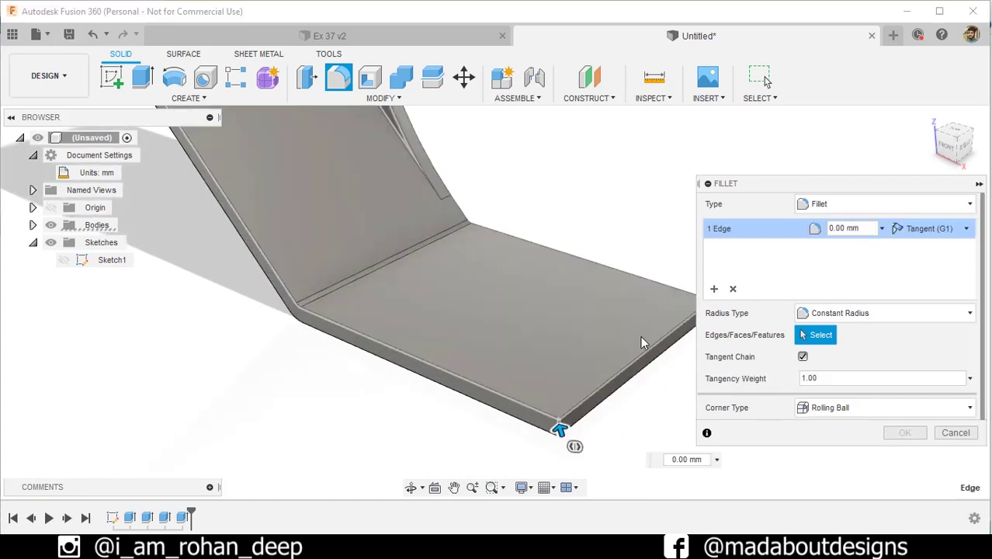
pyautogui.click(565, 272)
# Add the two end corner edges of the upper flange to the Fillet and round all four with a 37.5 mm radius
pyautogui.keyDown('shift'); pyautogui.moveTo(564, 271); pyautogui.dragTo(262, 283, button='middle'); pyautogui.keyUp('shift')
pyautogui.click(255, 270)
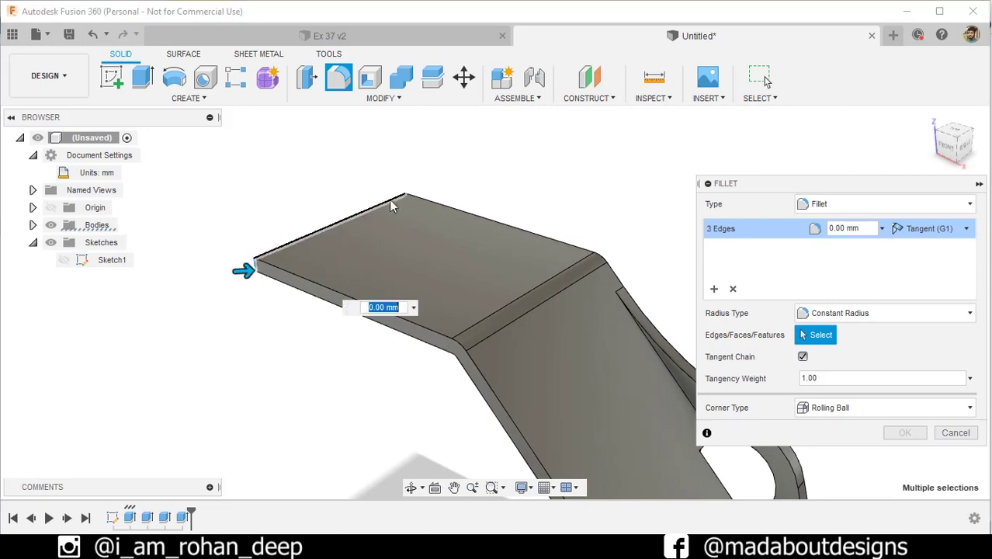
pyautogui.click(405, 204)
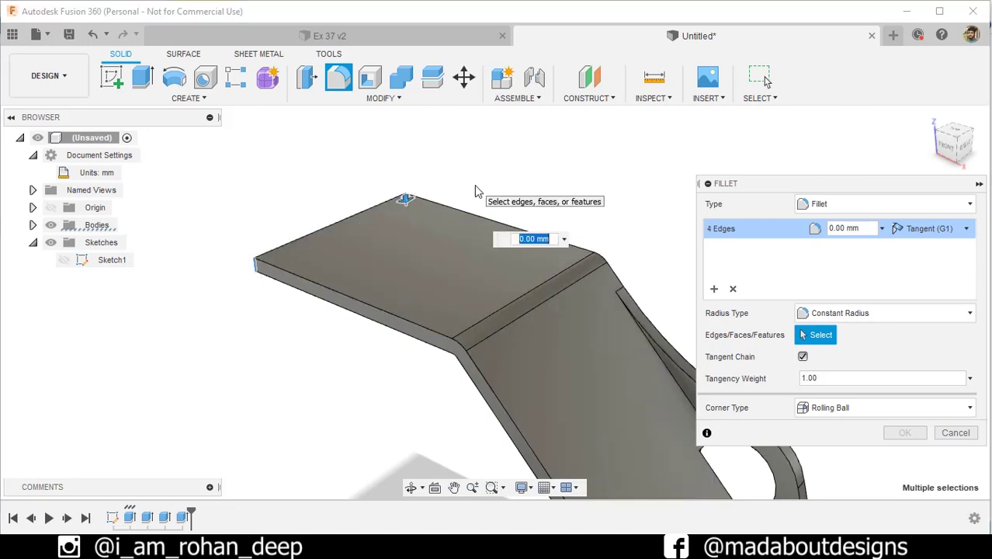
pyautogui.write('37.5')
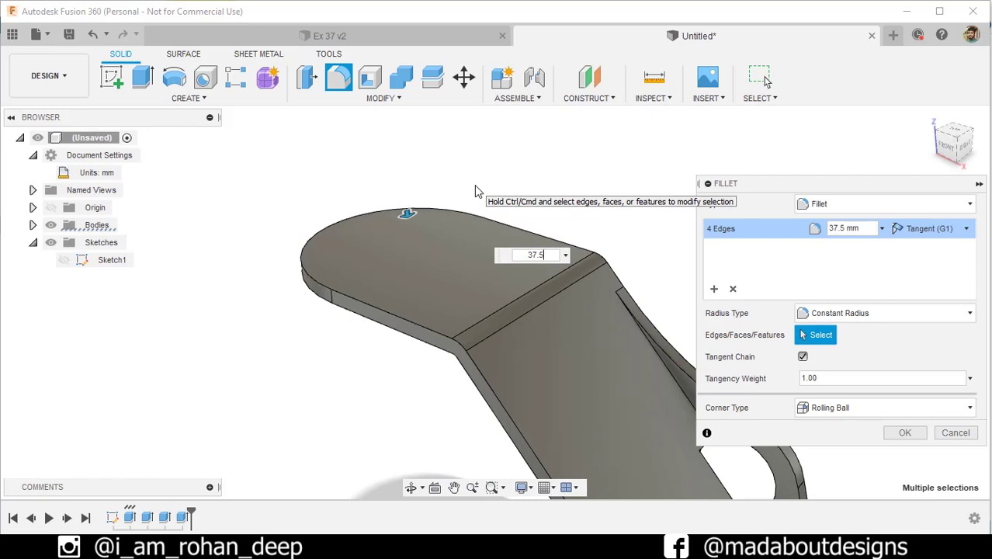
pyautogui.scroll(-5, 476, 191)
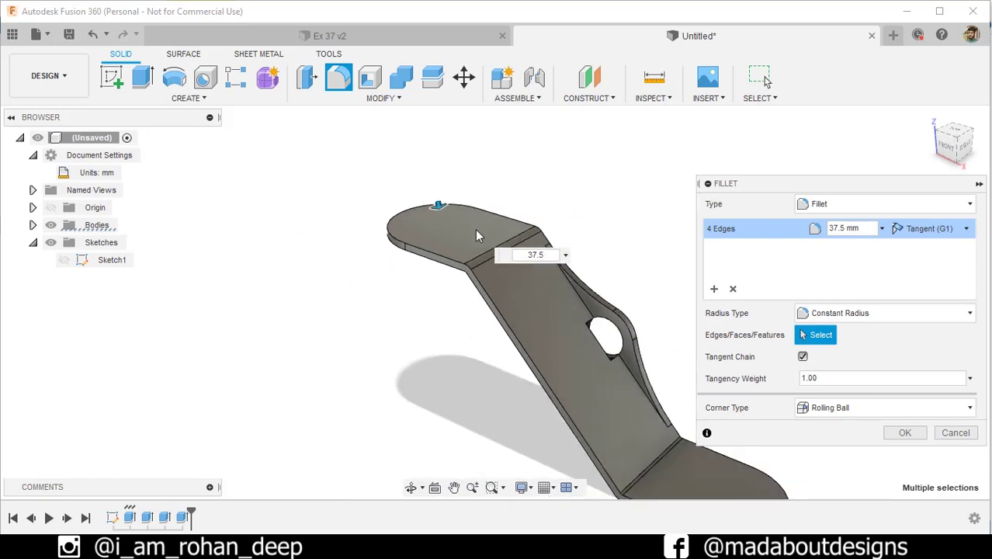
pyautogui.press('Return')
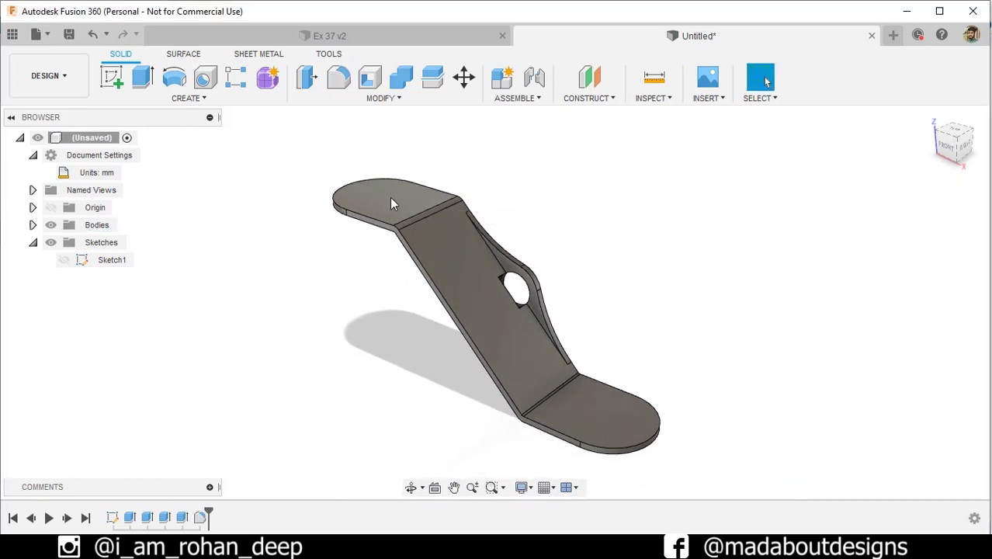
# Fillet the two inner corner edges of the rectangular notch beside the boss with a 7.5 mm radius
pyautogui.scroll(5, 566, 289)
pyautogui.keyDown('shift'); pyautogui.moveTo(566, 288); pyautogui.dragTo(481, 286, button='middle'); pyautogui.keyUp('shift')
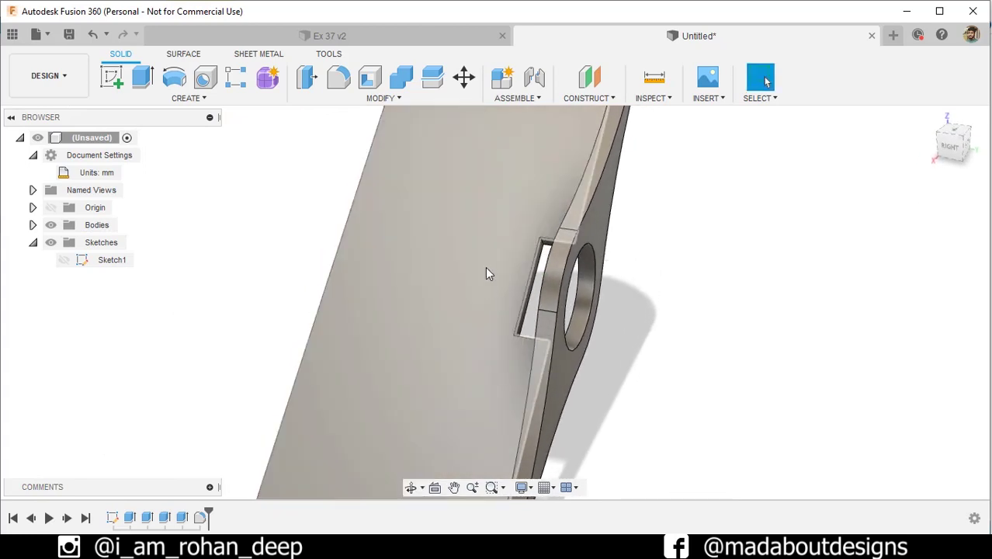
pyautogui.scroll(2, 798, 288)
pyautogui.press('f')
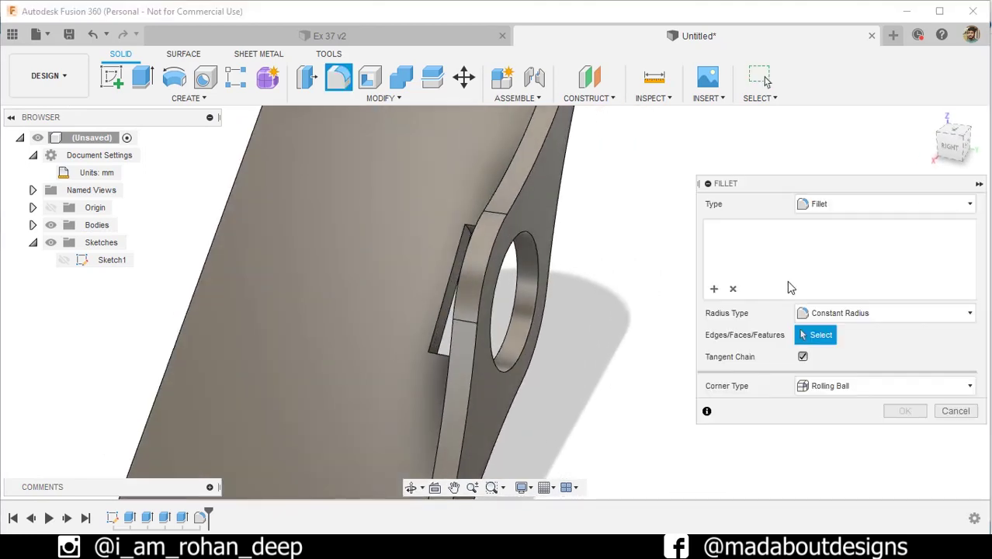
pyautogui.moveTo(665, 275); pyautogui.dragTo(753, 277, button='middle')
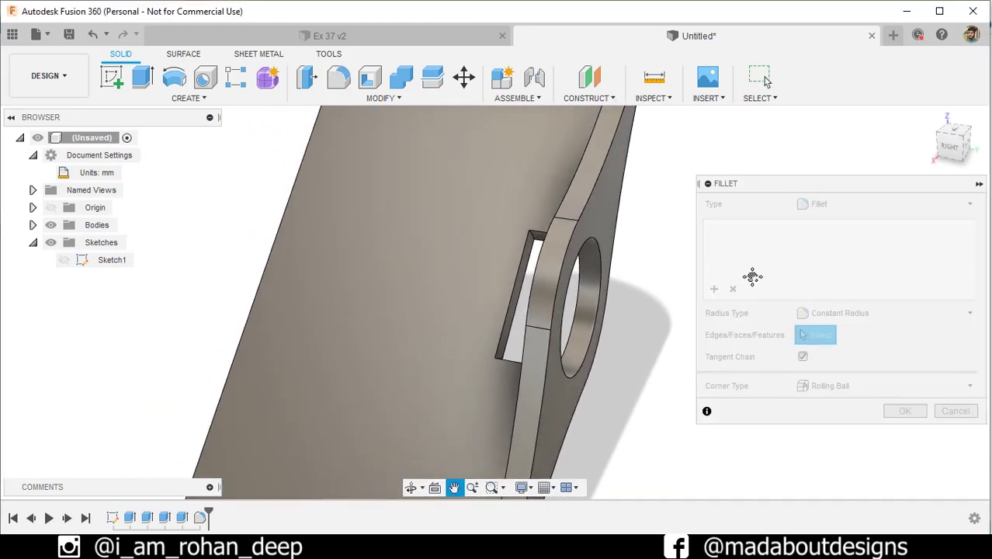
pyautogui.click(544, 240)
pyautogui.scroll(2, 501, 365)
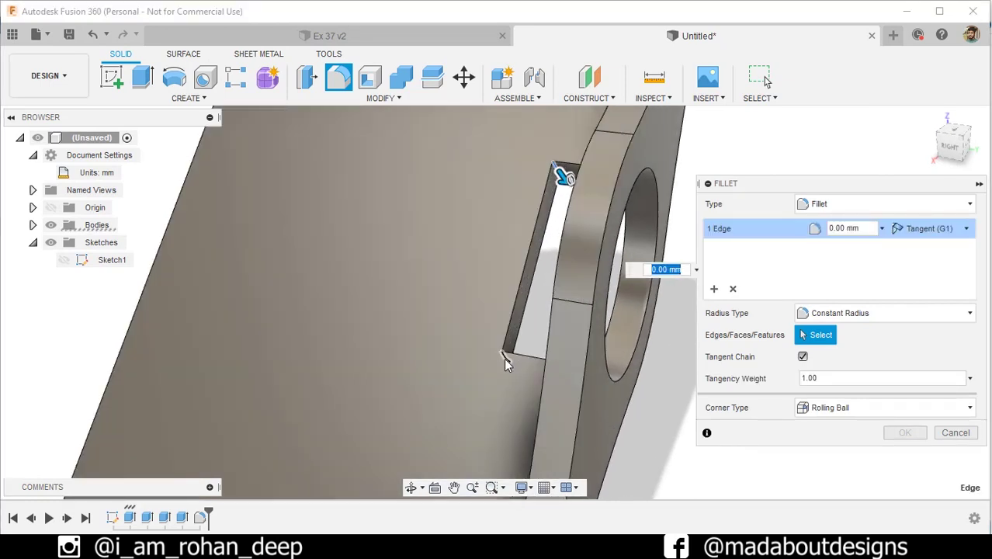
pyautogui.click(504, 358)
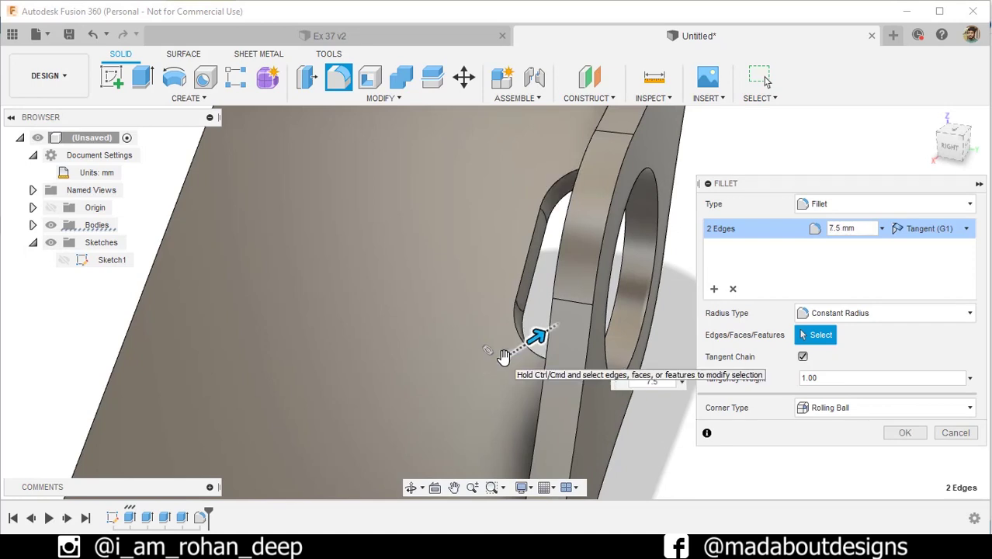
pyautogui.press('Return')
# Start a Mirror of type Features and select the notch cut, boss ring, web extrusion and notch fillet
pyautogui.scroll(-3, 504, 355)
pyautogui.keyDown('shift'); pyautogui.moveTo(505, 358); pyautogui.dragTo(628, 351, button='middle'); pyautogui.keyUp('shift')
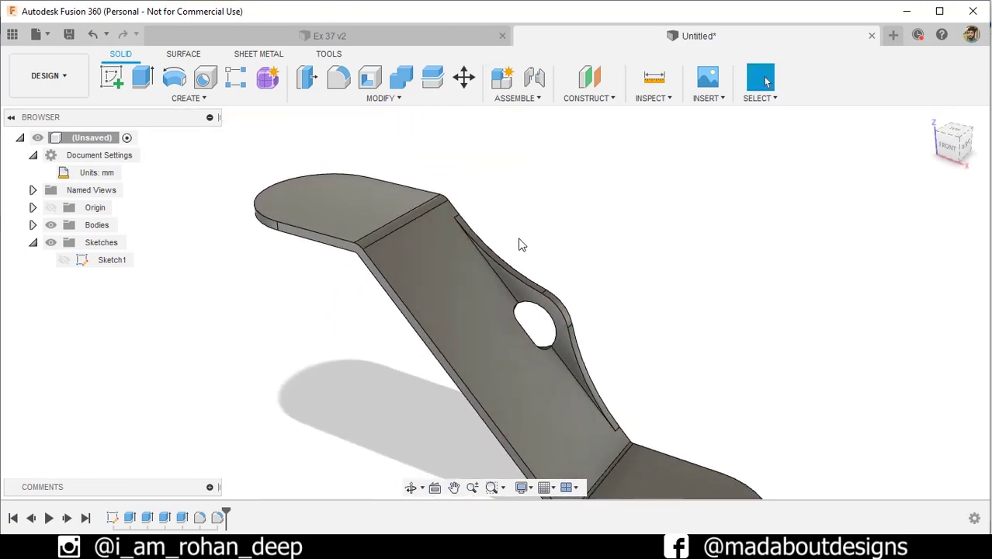
pyautogui.click(188, 97)
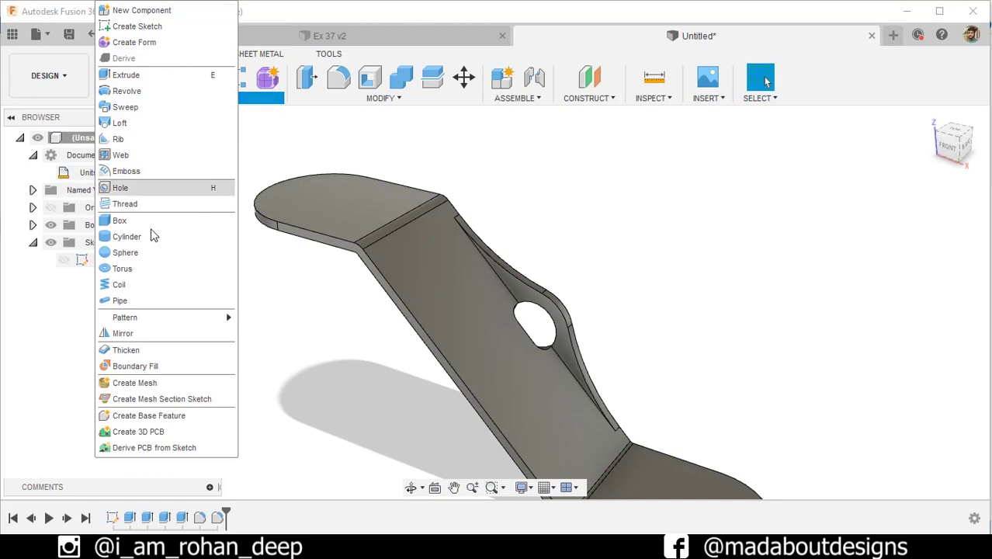
pyautogui.click(123, 335)
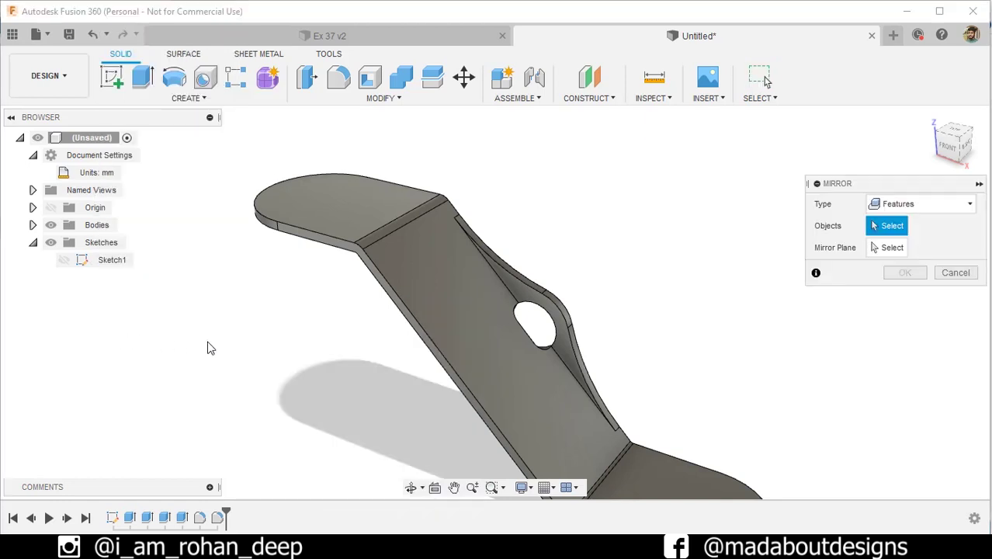
pyautogui.click(892, 205)
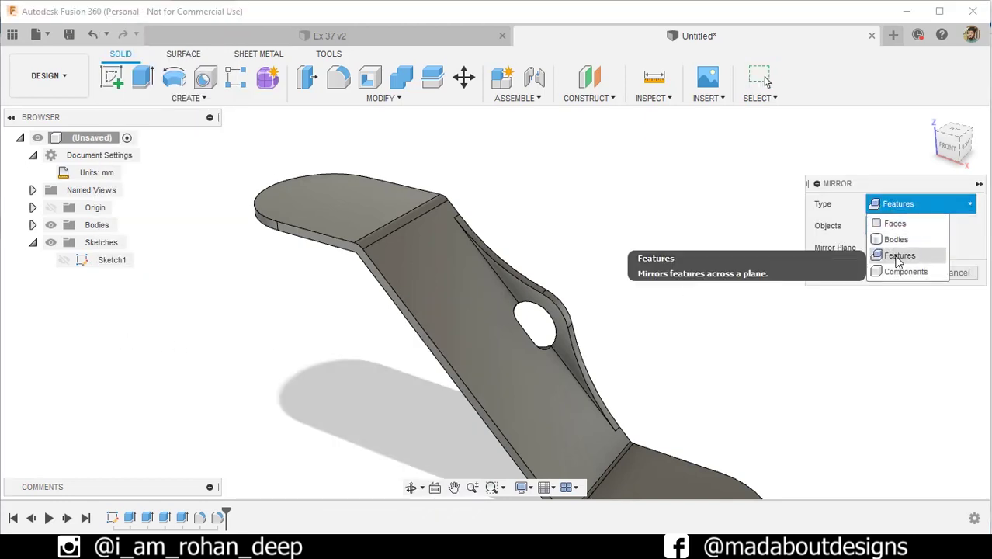
pyautogui.click(896, 257)
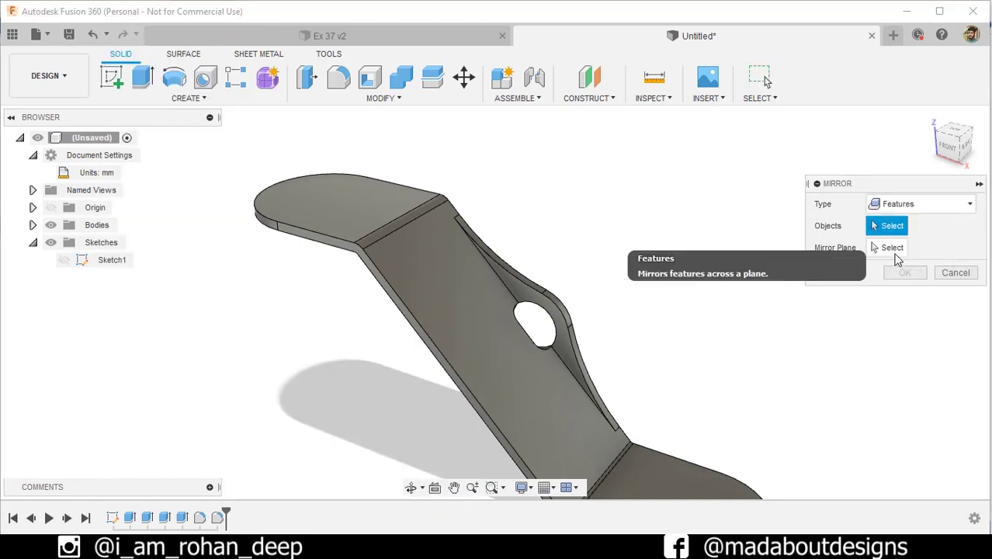
pyautogui.click(146, 518)
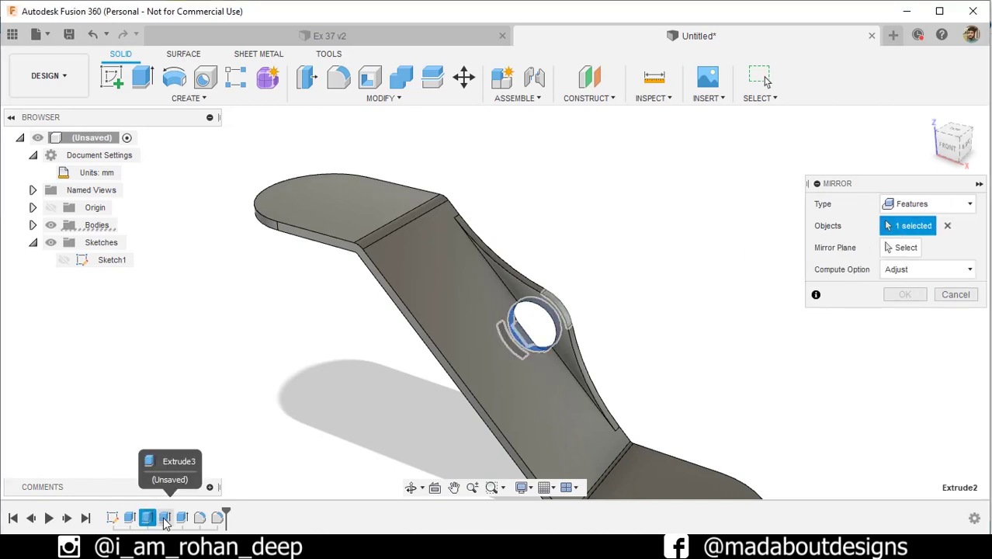
pyautogui.click(164, 517)
pyautogui.click(182, 519)
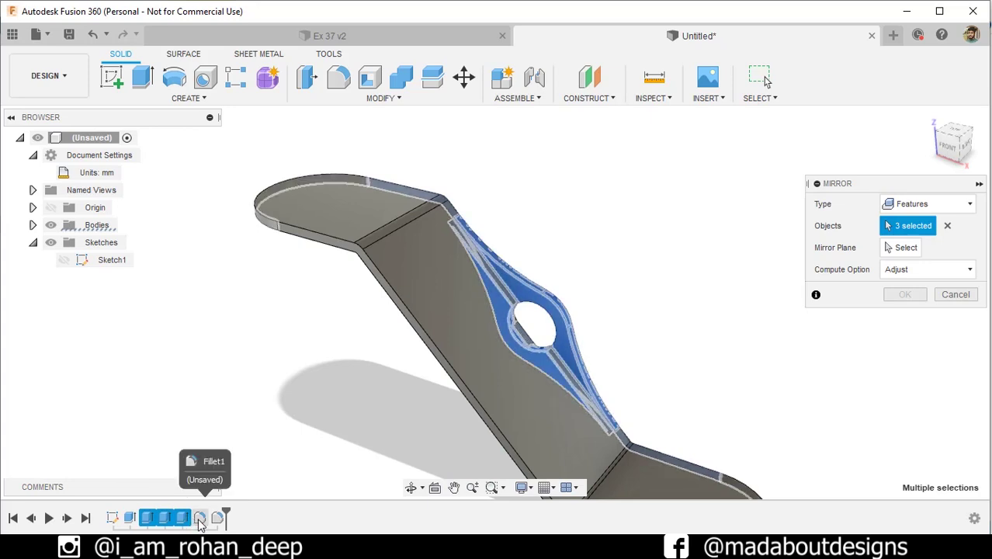
pyautogui.click(218, 518)
# Mirror the selected features across the XZ origin plane to the opposite side of the arm
pyautogui.keyDown('shift'); pyautogui.moveTo(616, 374); pyautogui.dragTo(555, 326, button='middle'); pyautogui.keyUp('shift')
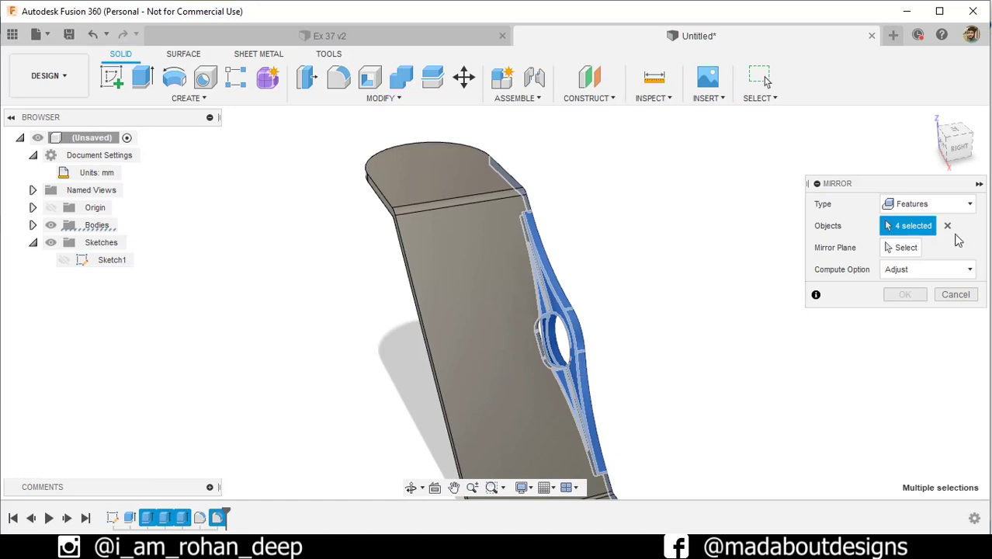
pyautogui.click(900, 247)
pyautogui.keyDown('shift'); pyautogui.moveTo(735, 327); pyautogui.dragTo(643, 308, button='middle'); pyautogui.keyUp('shift')
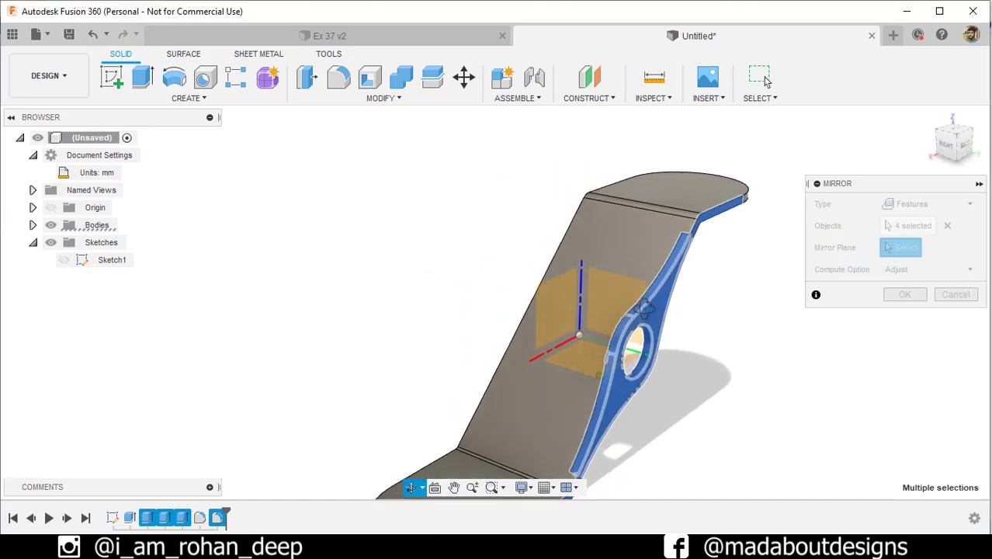
pyautogui.click(558, 294)
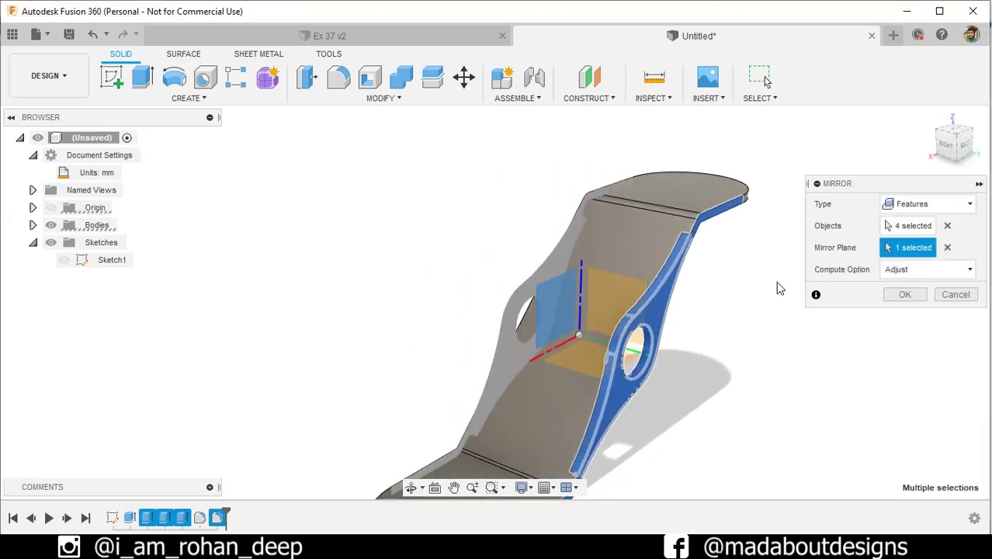
pyautogui.click(907, 294)
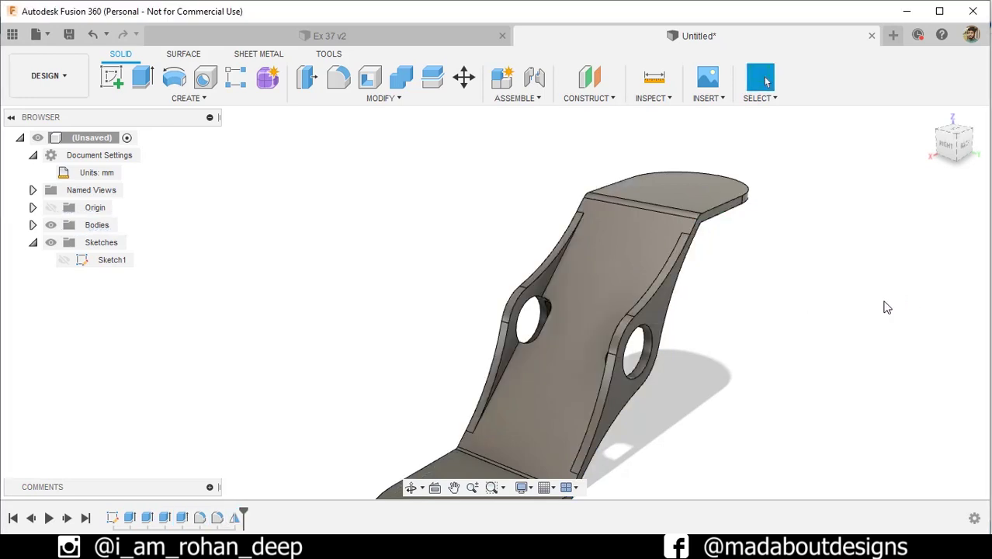
# Fillet the outer outline edges of the bracket and the long inner edges of both side webs with a 1 mm radius
pyautogui.keyDown('shift'); pyautogui.moveTo(885, 304); pyautogui.dragTo(887, 349, button='middle'); pyautogui.keyUp('shift')
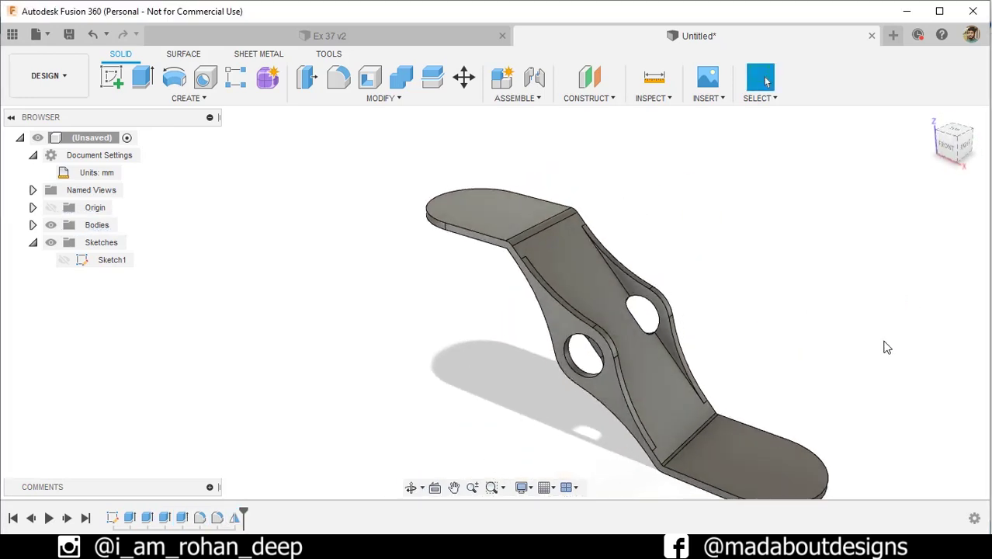
pyautogui.press('f')
pyautogui.scroll(3, 553, 301)
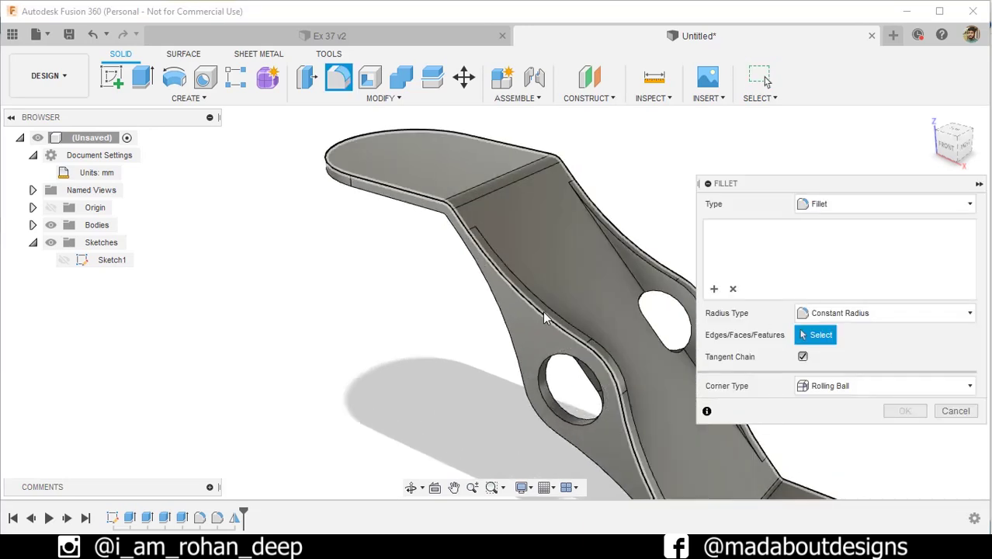
pyautogui.click(542, 310)
pyautogui.moveTo(567, 325); pyautogui.dragTo(516, 304, button='middle')
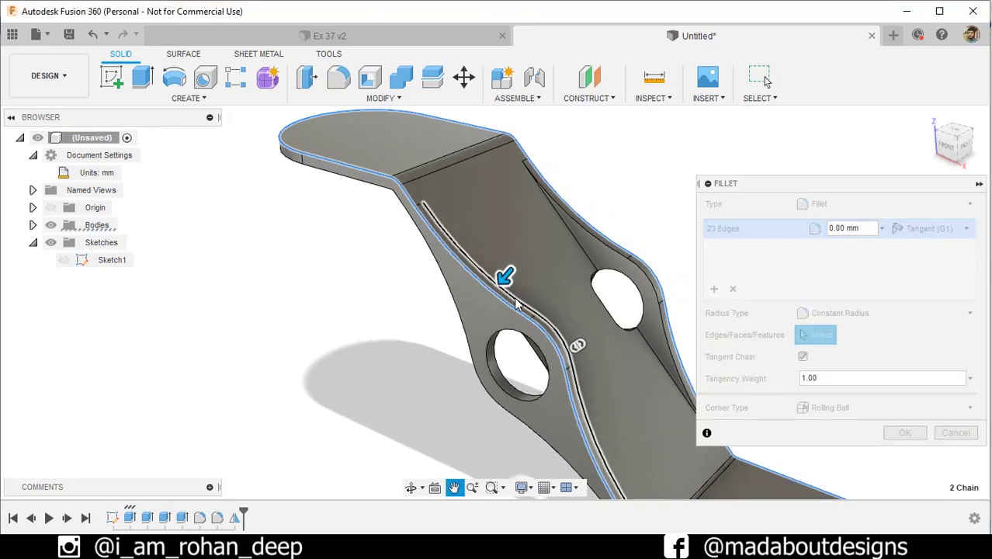
pyautogui.click(632, 263)
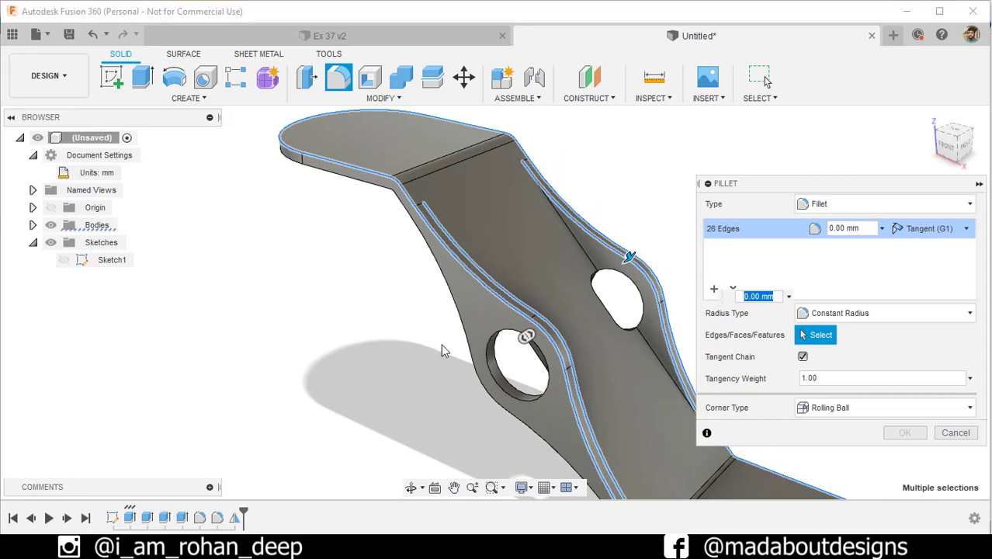
pyautogui.keyDown('shift'); pyautogui.moveTo(441, 350); pyautogui.dragTo(250, 348, button='middle'); pyautogui.keyUp('shift')
pyautogui.click(176, 362)
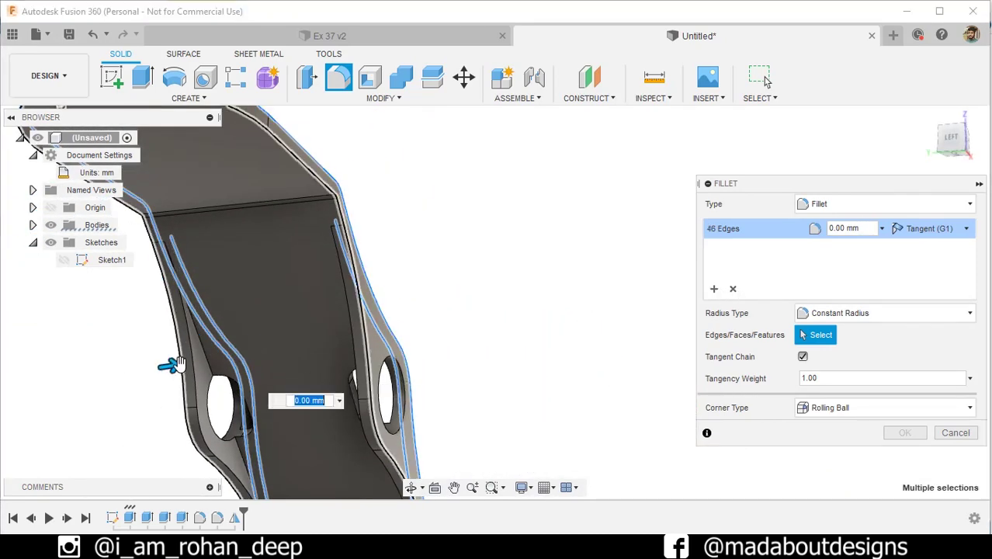
pyautogui.click(192, 369)
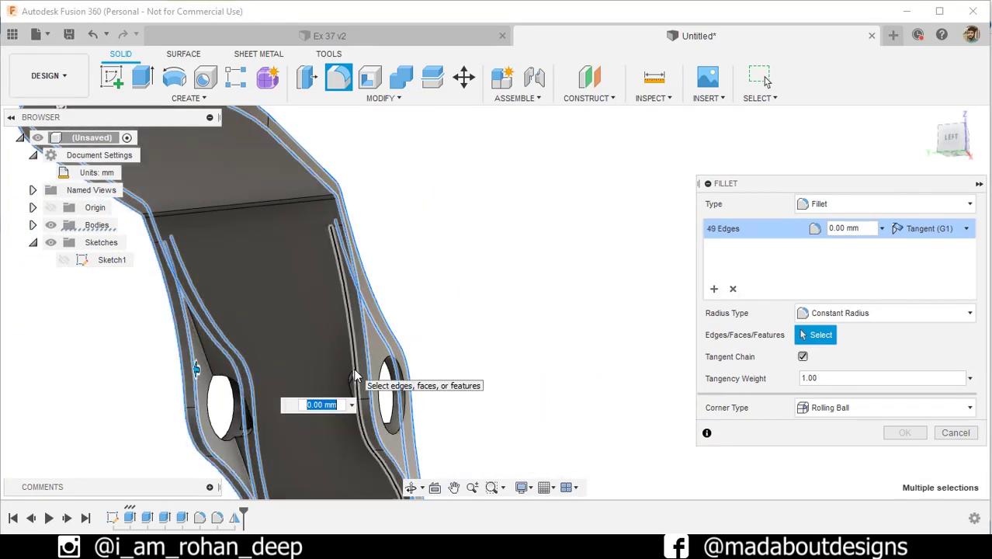
pyautogui.click(354, 376)
pyautogui.press('Return')
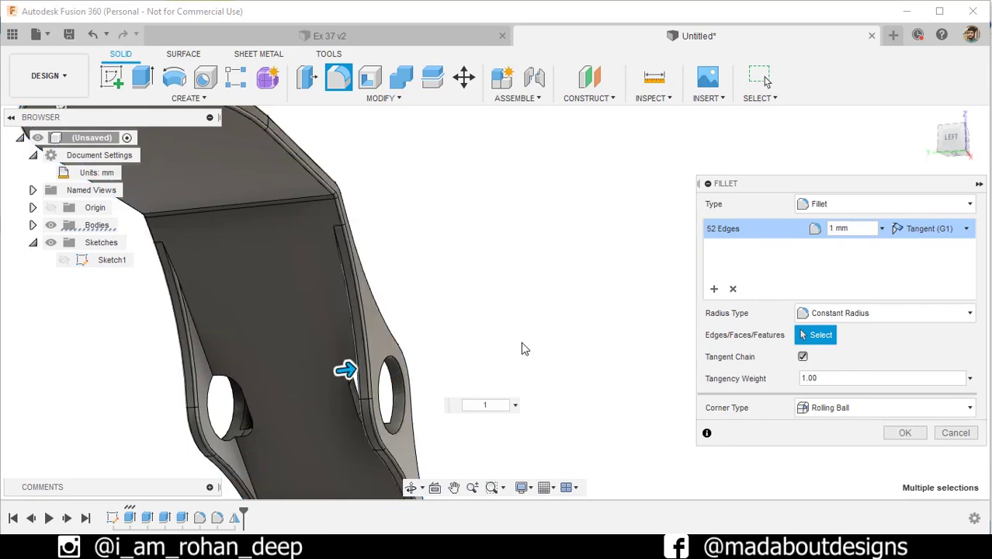
# Start a sketch on the upper flange's top face and draw a 15 mm diameter circle at the centre of its rounded end
pyautogui.scroll(-3, 524, 349)
pyautogui.keyDown('shift'); pyautogui.moveTo(521, 349); pyautogui.dragTo(417, 414, button='middle'); pyautogui.keyUp('shift')
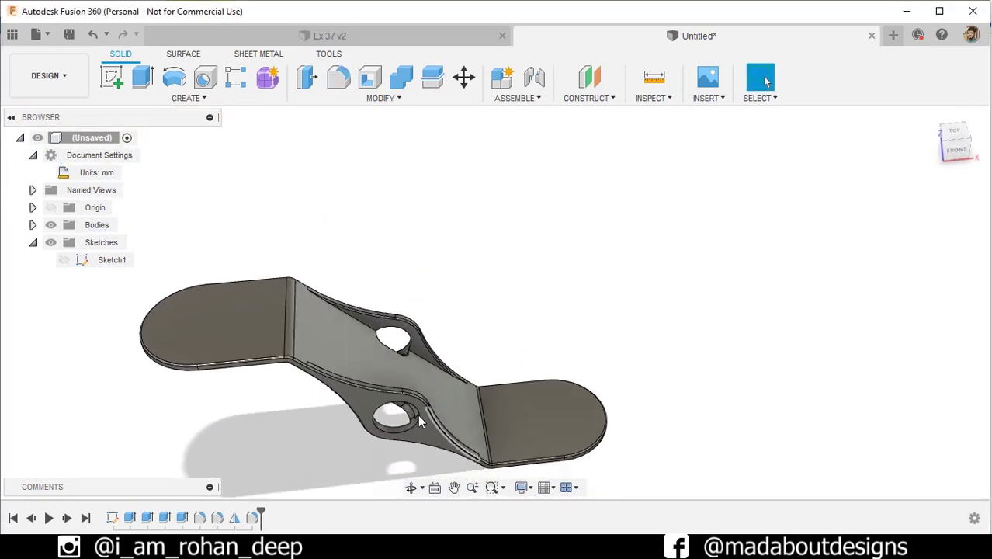
pyautogui.click(220, 329)
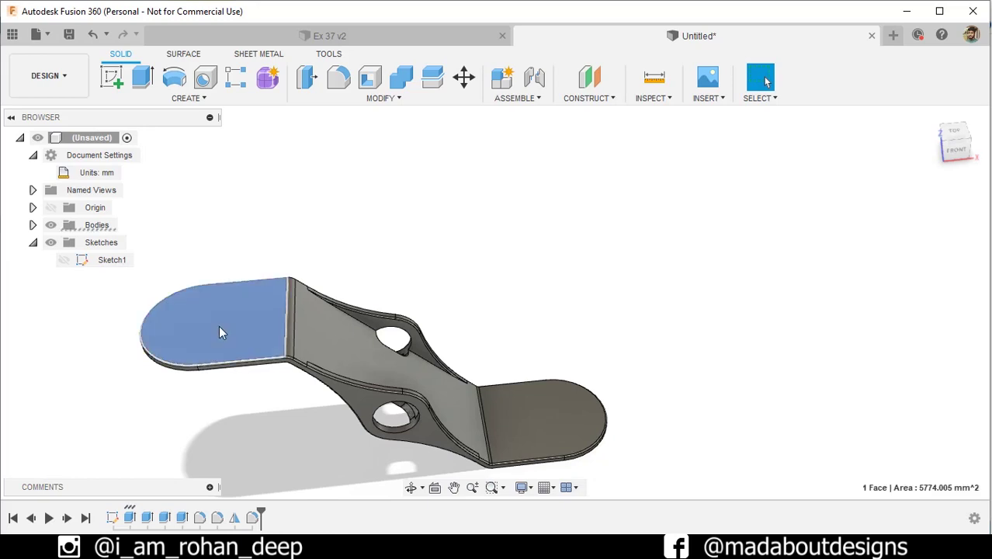
pyautogui.click(114, 79)
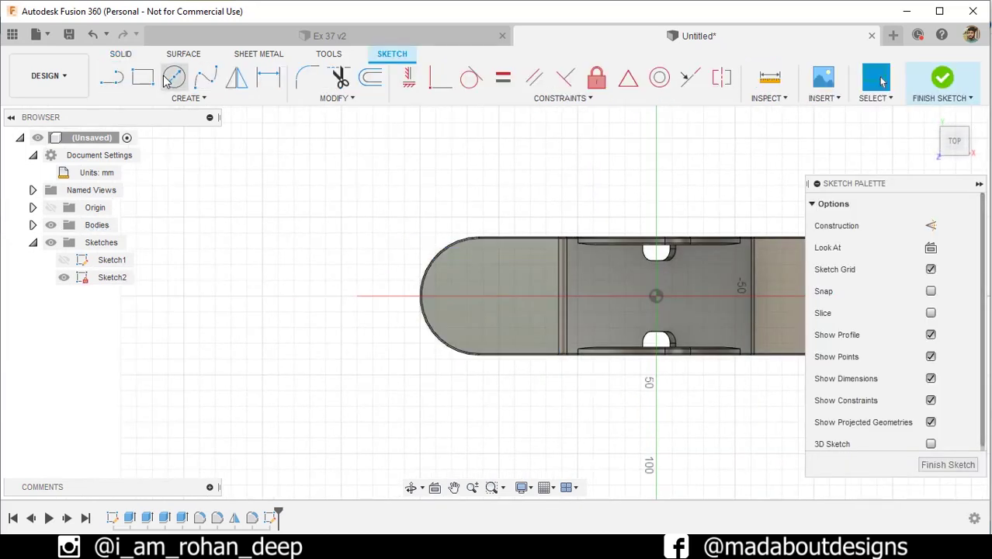
pyautogui.click(173, 77)
pyautogui.scroll(5, 383, 321)
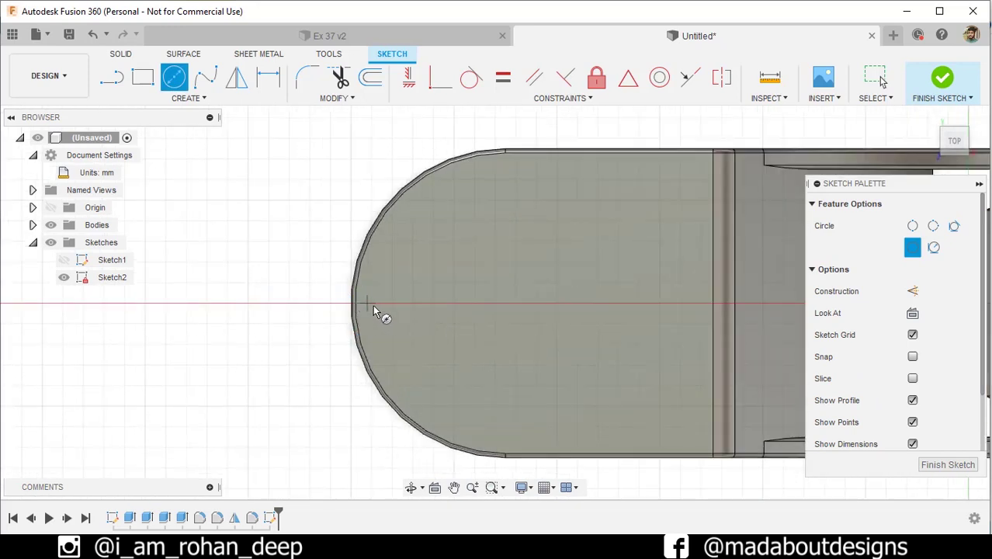
pyautogui.click(504, 304)
pyautogui.click(504, 304)
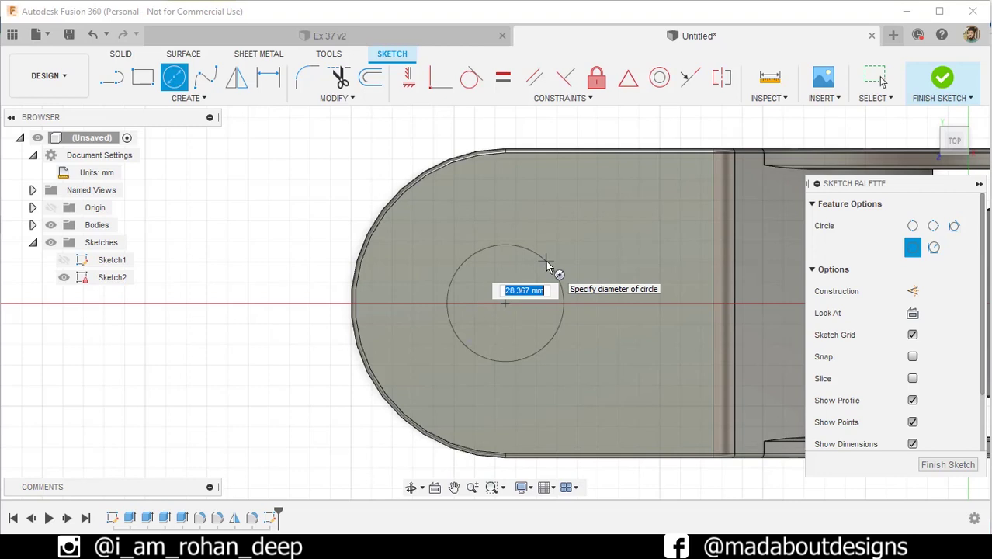
pyautogui.write('15')
pyautogui.press('Return')
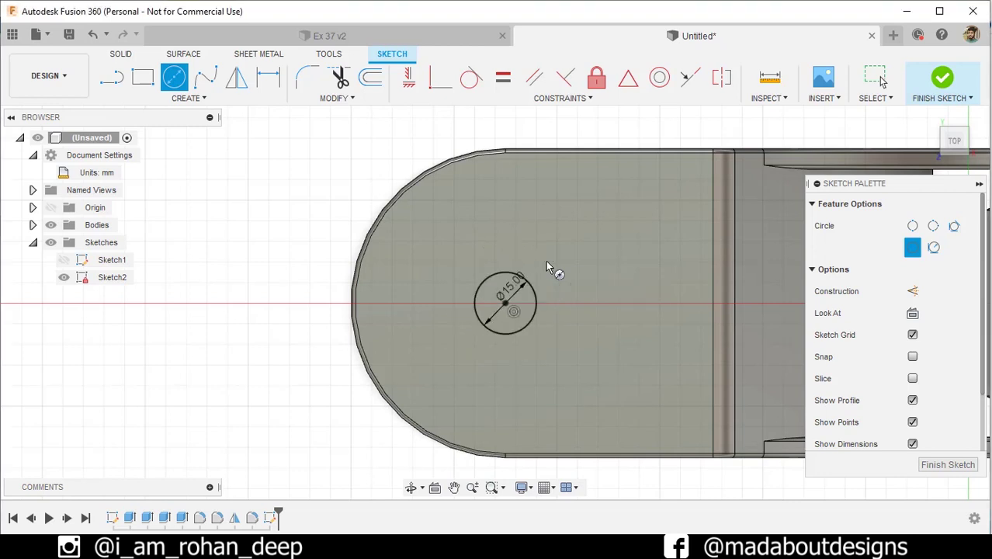
# Add two circles of 25 mm and 36 mm diameter concentric with the 15 mm circle
pyautogui.click(505, 302)
pyautogui.write('2')
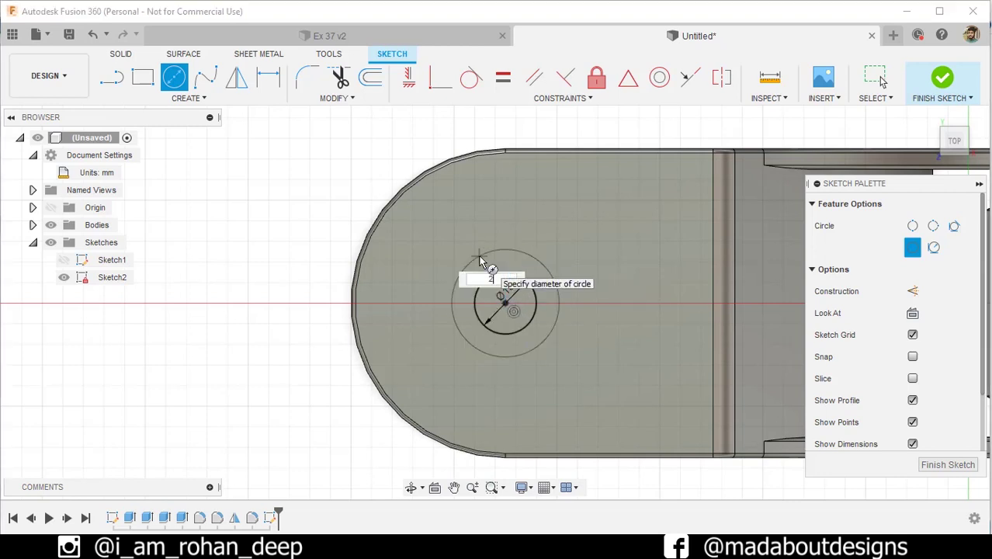
pyautogui.write('5')
pyautogui.press('Return')
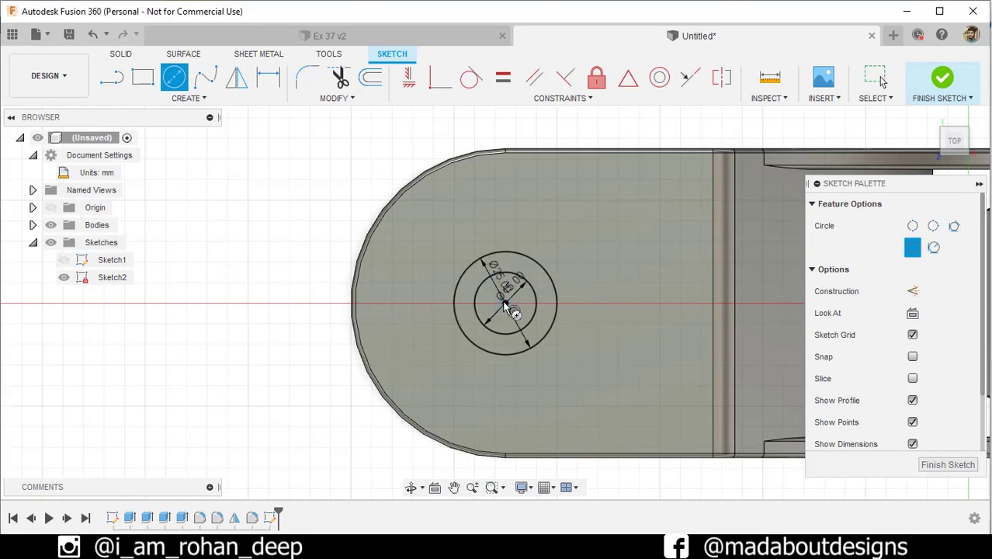
pyautogui.click(505, 303)
pyautogui.write('36')
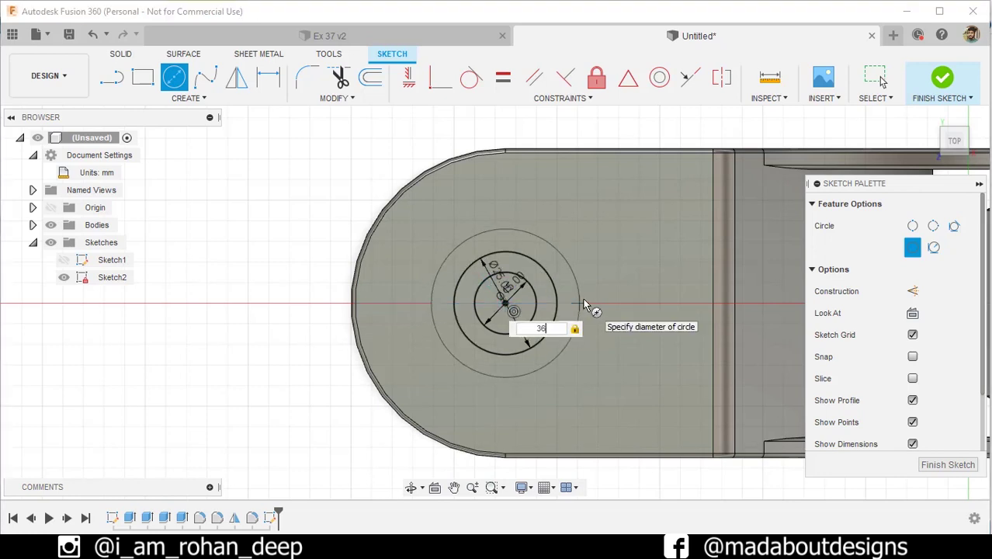
pyautogui.press('Return')
pyautogui.press('Escape')
# Reposition the three diameter dimensions outside the circles so they are readable and finish the sketch
pyautogui.scroll(-2, 583, 298)
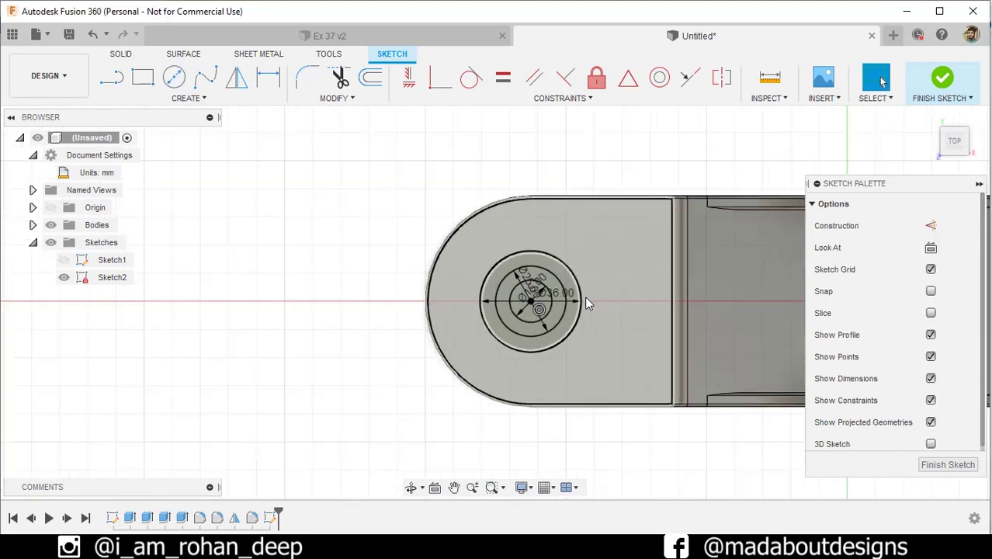
pyautogui.click(579, 302)
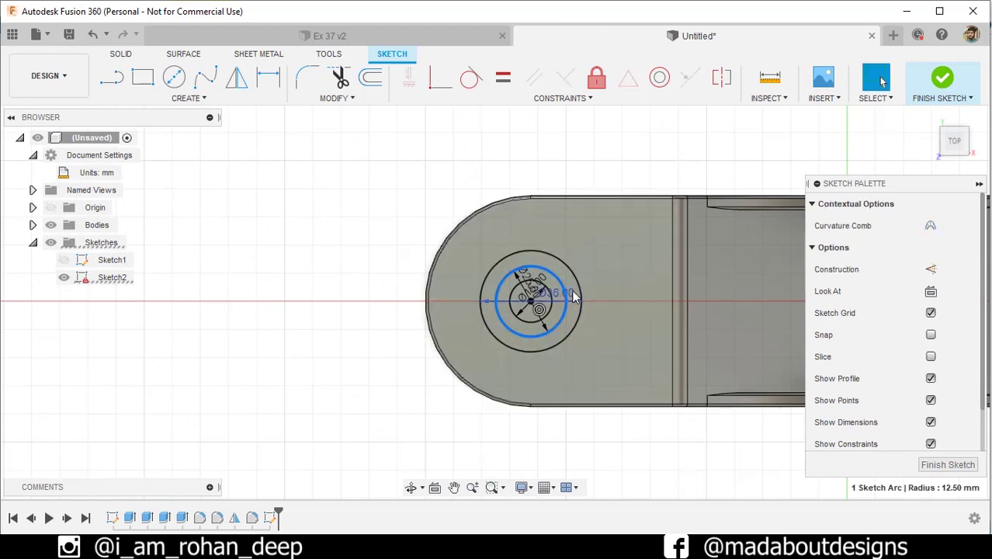
pyautogui.moveTo(572, 292); pyautogui.dragTo(630, 340)
pyautogui.moveTo(524, 271); pyautogui.dragTo(486, 251)
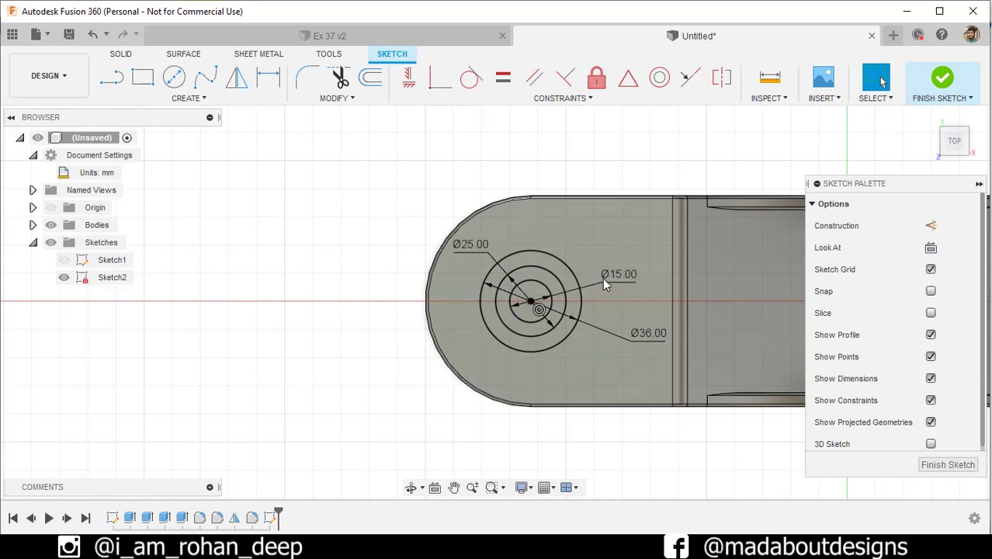
pyautogui.moveTo(603, 277); pyautogui.dragTo(605, 272)
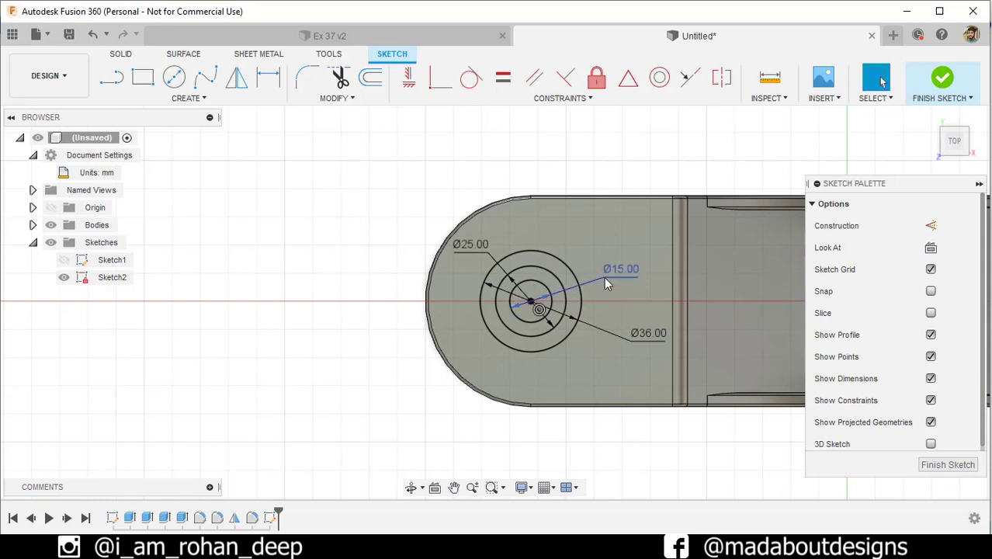
pyautogui.click(946, 78)
# Extrude both ring profiles between the 15 mm and 36 mm circles by -35 mm, joined to the underside of the upper flange
pyautogui.moveTo(394, 310)
pyautogui.keyDown('shift'); pyautogui.mouseDown(button='middle')
pyautogui.moveTo(589, 267)
pyautogui.moveTo(497, 314)
pyautogui.moveTo(359, 321)
pyautogui.mouseUp(button='middle'); pyautogui.keyUp('shift')
pyautogui.click(143, 78)
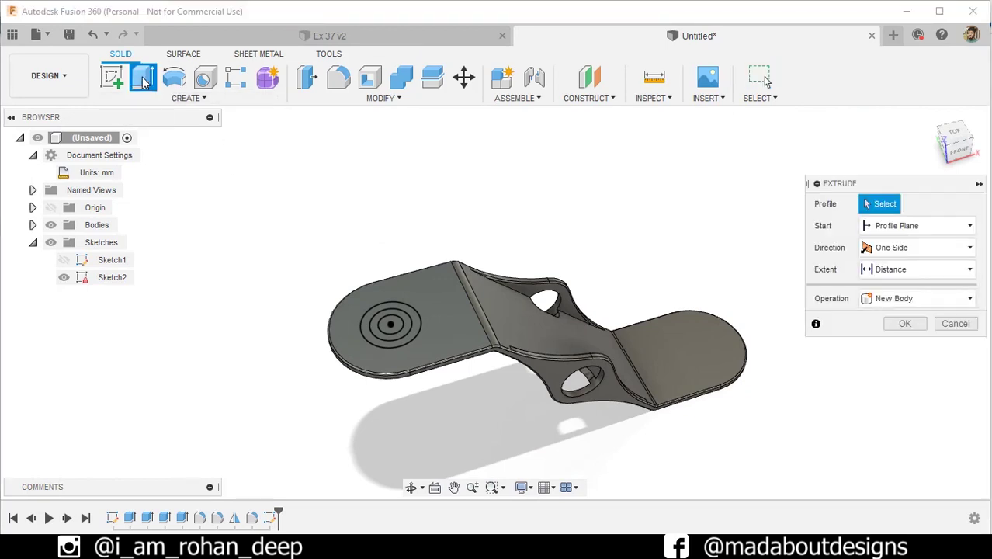
pyautogui.scroll(3, 272, 335)
pyautogui.scroll(2, 267, 286)
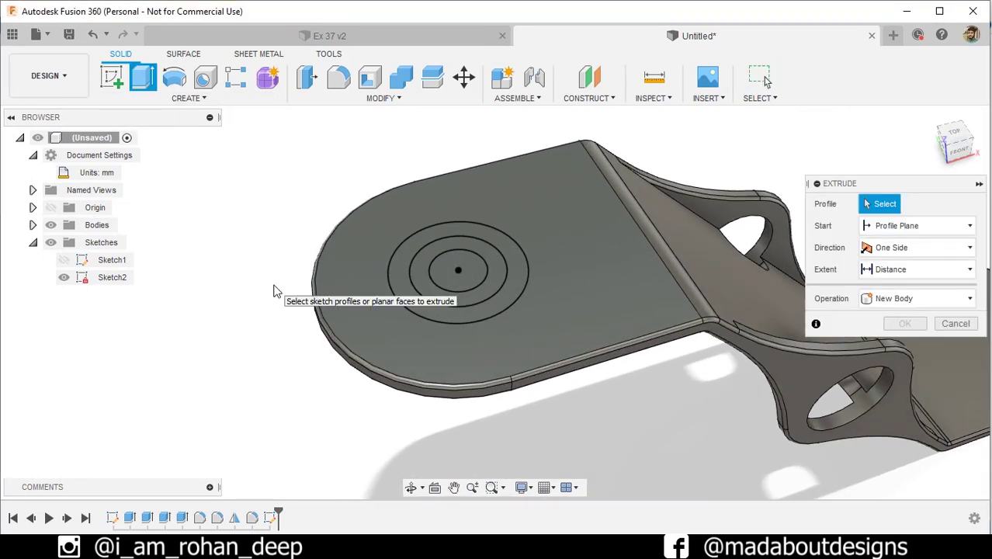
pyautogui.click(415, 296)
pyautogui.click(426, 286)
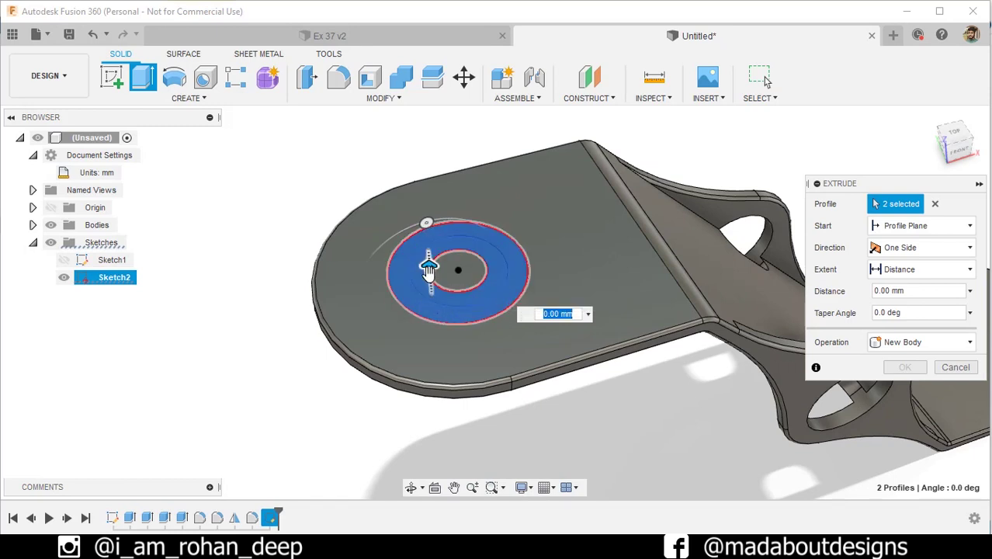
pyautogui.moveTo(429, 271); pyautogui.dragTo(429, 286)
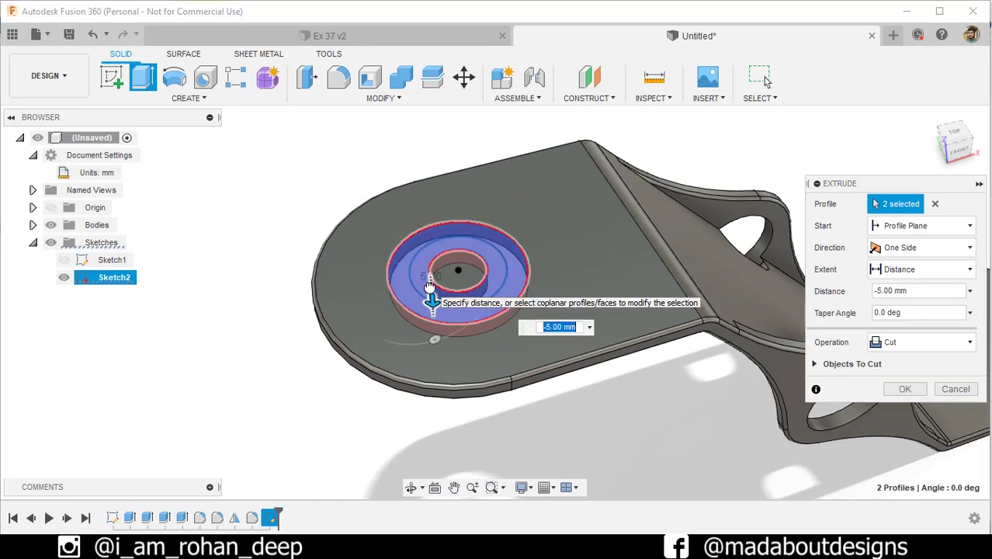
pyautogui.write('-35')
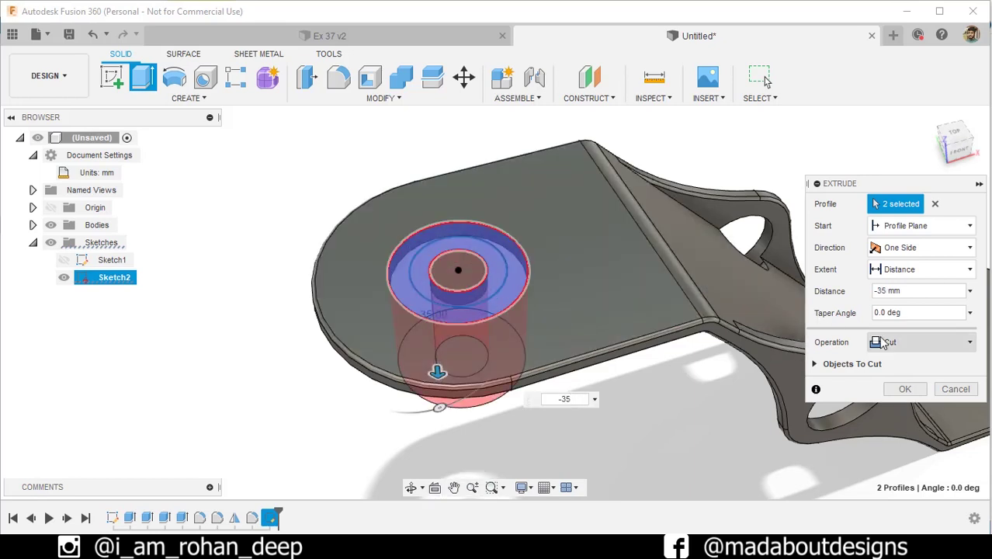
pyautogui.click(880, 342)
pyautogui.click(891, 363)
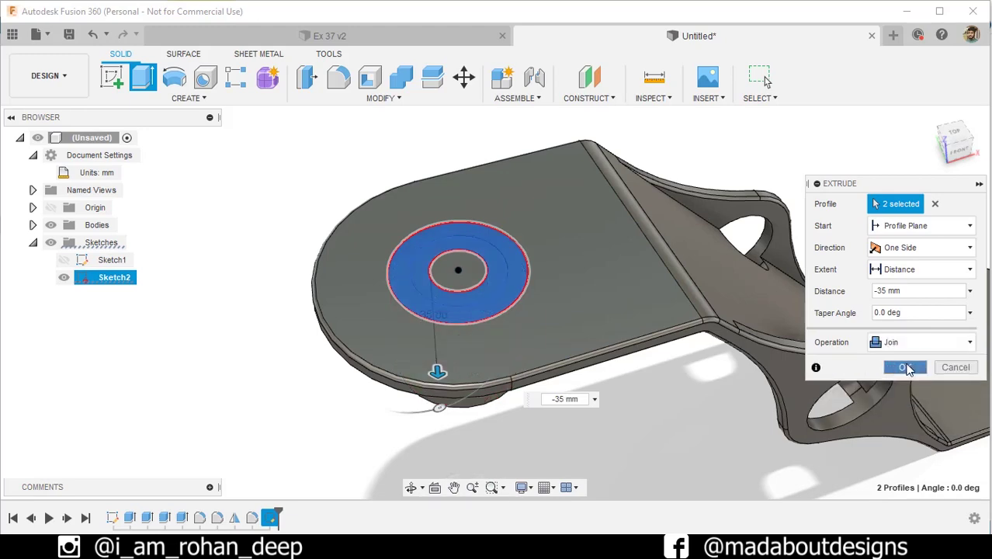
pyautogui.click(906, 368)
# Show Sketch2 again and cut the 15 mm circle through the flange and boss with a distance of -60 mm
pyautogui.moveTo(660, 390)
pyautogui.keyDown('shift'); pyautogui.mouseDown(button='middle')
pyautogui.moveTo(628, 253)
pyautogui.moveTo(657, 382)
pyautogui.mouseUp(button='middle'); pyautogui.keyUp('shift')
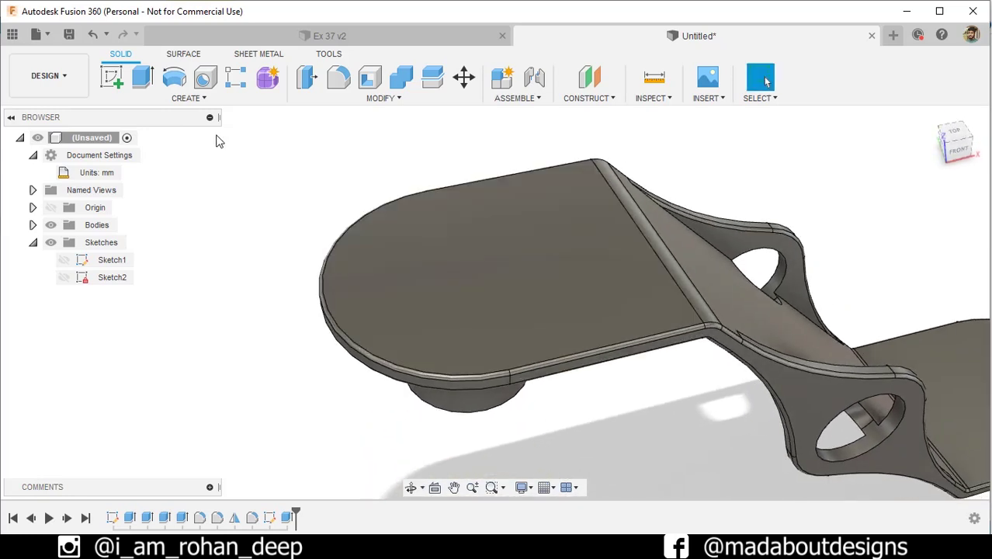
pyautogui.click(142, 77)
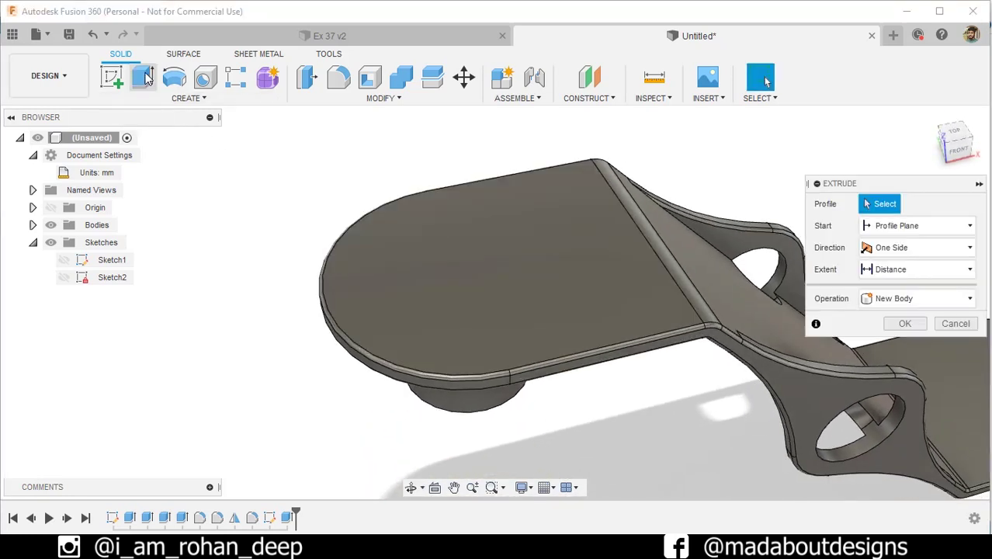
pyautogui.click(63, 277)
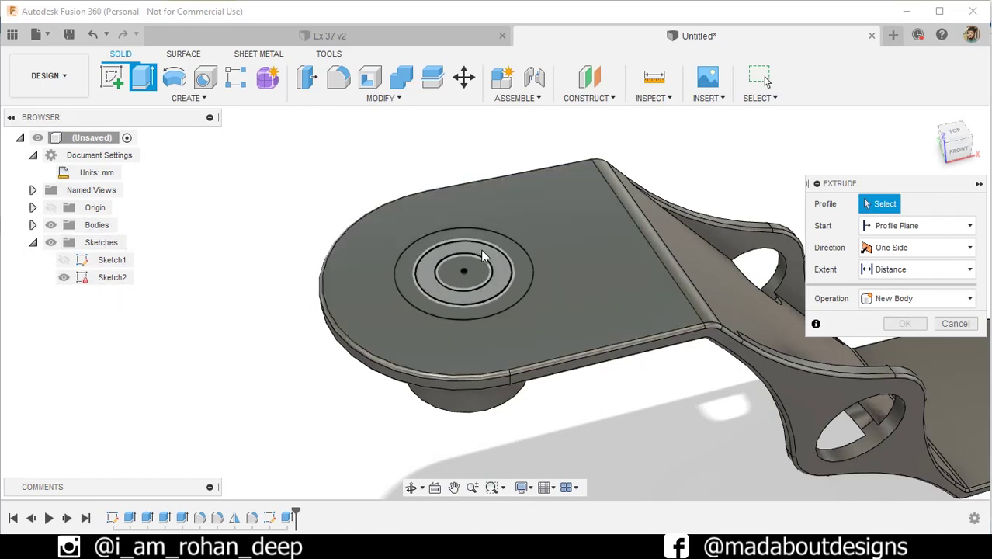
pyautogui.click(477, 263)
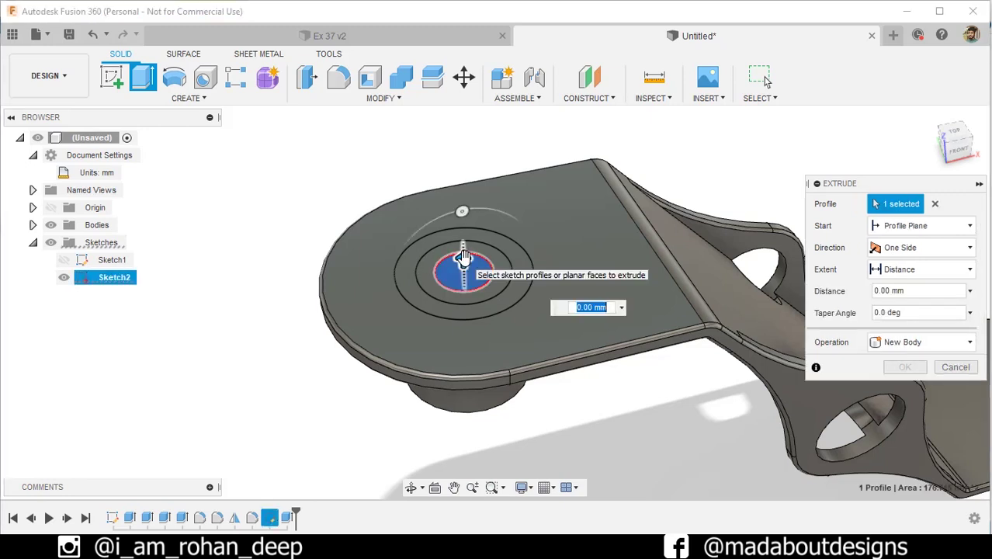
pyautogui.moveTo(463, 257); pyautogui.dragTo(469, 391)
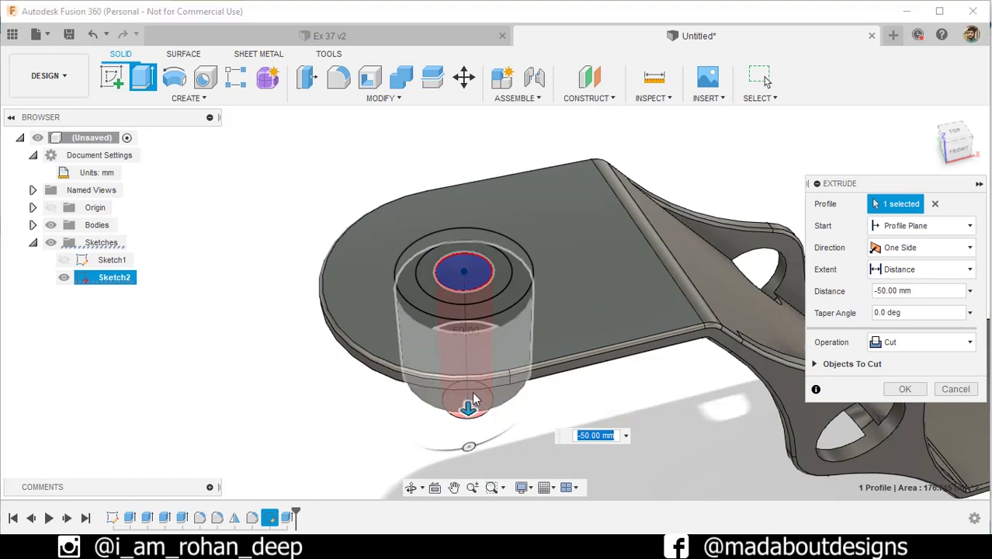
pyautogui.write('-60')
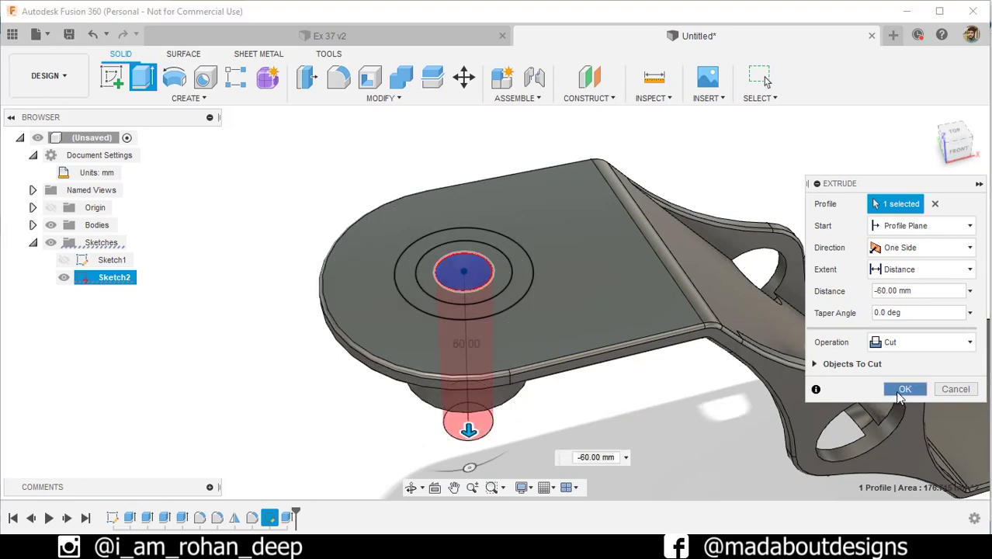
pyautogui.click(904, 389)
# Cut the ring profile between the 15 mm and 25 mm circles into the upper flange with a distance of -7.5 mm
pyautogui.keyDown('shift'); pyautogui.moveTo(594, 421); pyautogui.dragTo(657, 335, button='middle'); pyautogui.keyUp('shift')
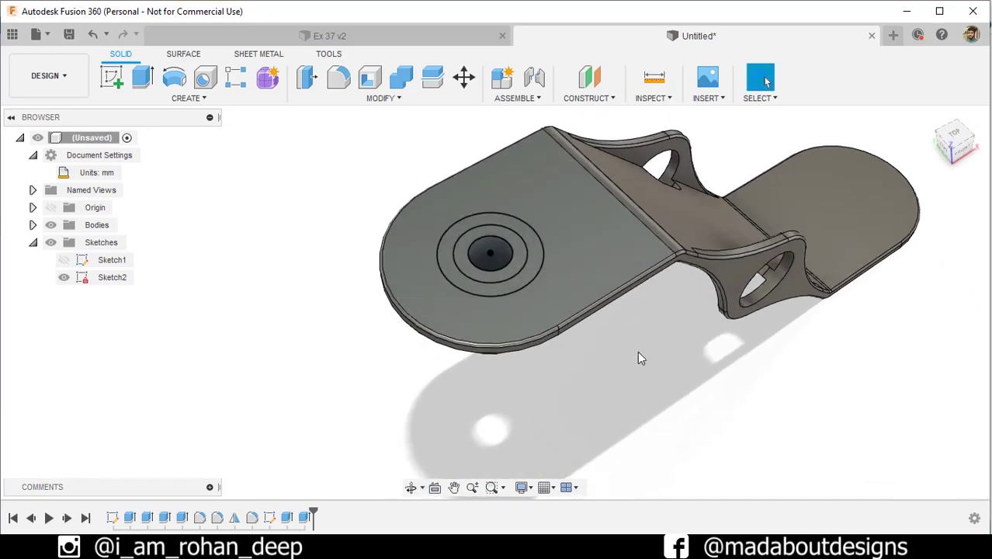
pyautogui.click(142, 76)
pyautogui.scroll(4, 411, 246)
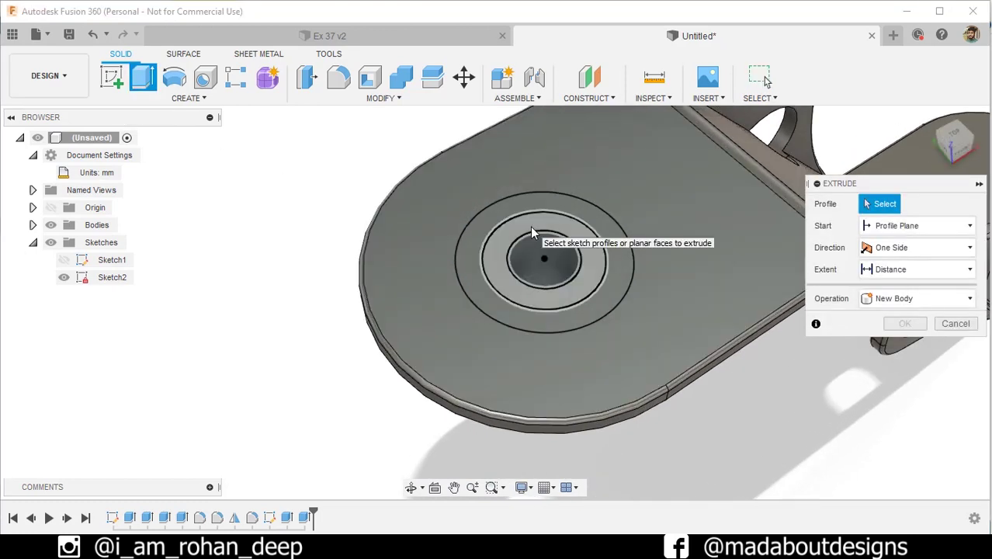
pyautogui.click(531, 228)
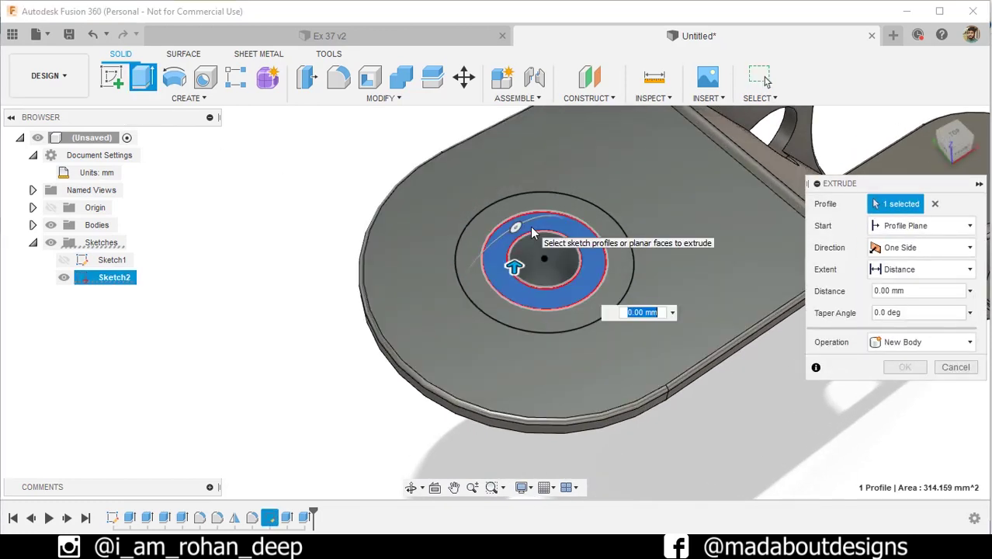
pyautogui.write('-7.5')
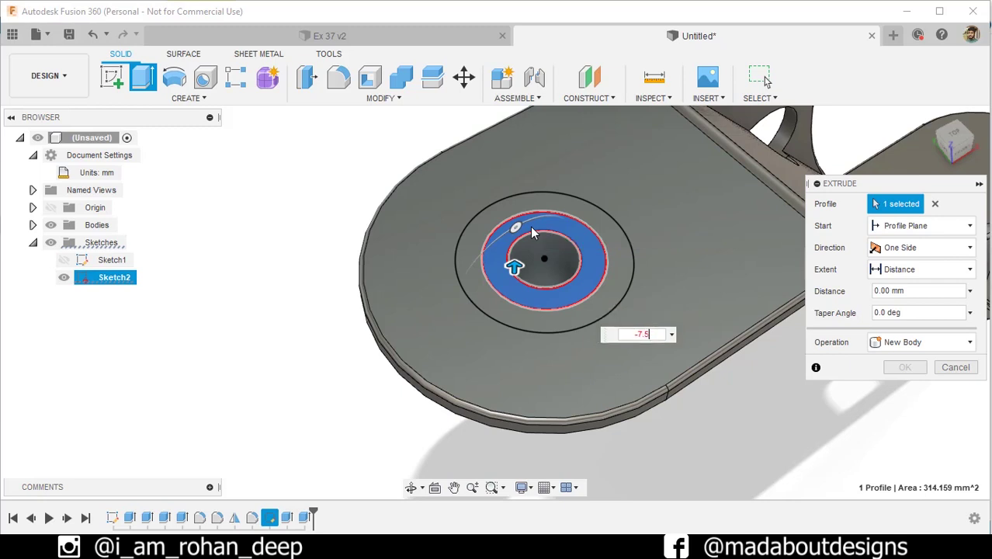
pyautogui.press('Return')
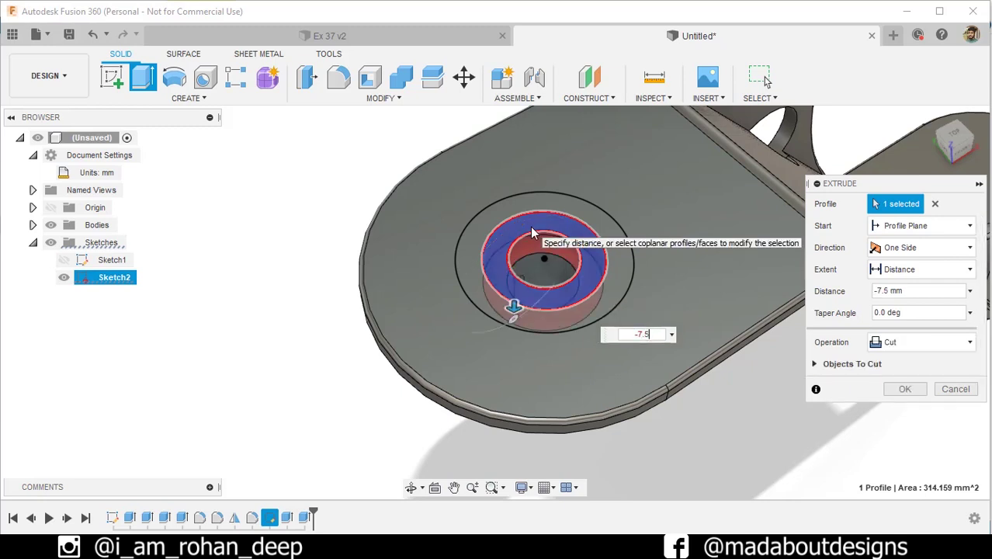
pyautogui.press('Return')
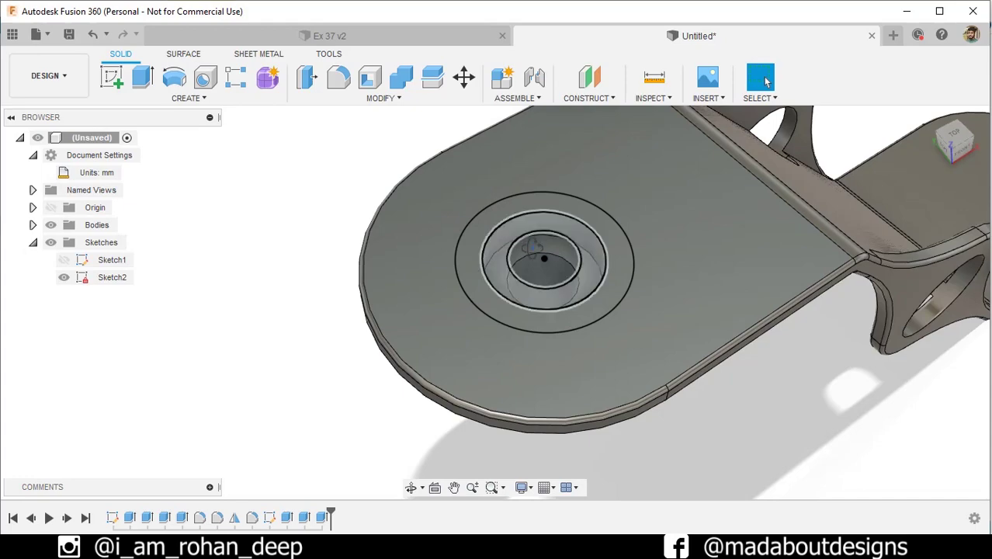
# Cut the same 15–25 mm ring profile 7.5 mm into the boss, starting from its bottom face with the From Object option
pyautogui.keyDown('shift'); pyautogui.moveTo(530, 227); pyautogui.dragTo(555, 72, button='middle'); pyautogui.keyUp('shift')
pyautogui.keyDown('shift'); pyautogui.moveTo(764, 79); pyautogui.dragTo(331, 310, button='middle'); pyautogui.keyUp('shift')
pyautogui.press('e')
pyautogui.scroll(6, 392, 273)
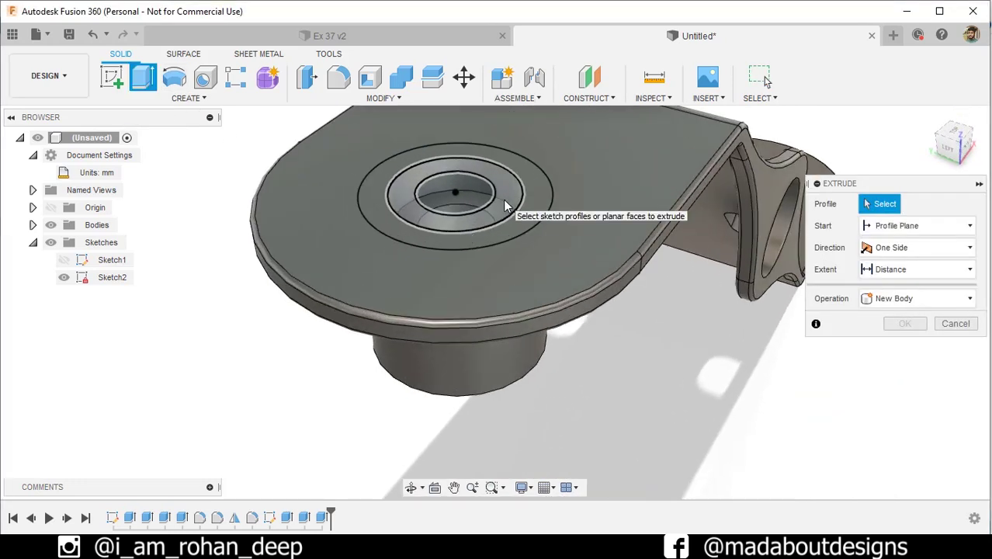
pyautogui.click(503, 201)
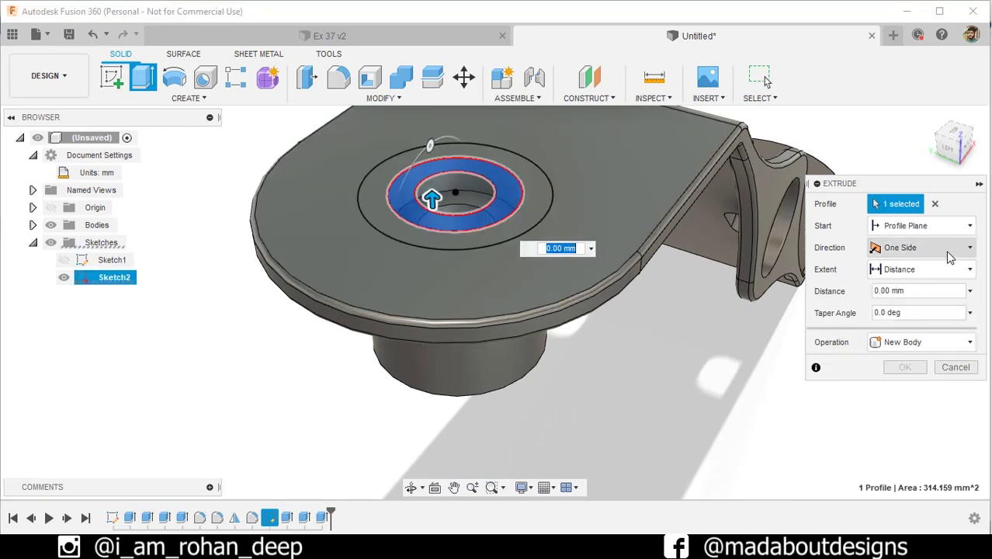
pyautogui.click(923, 225)
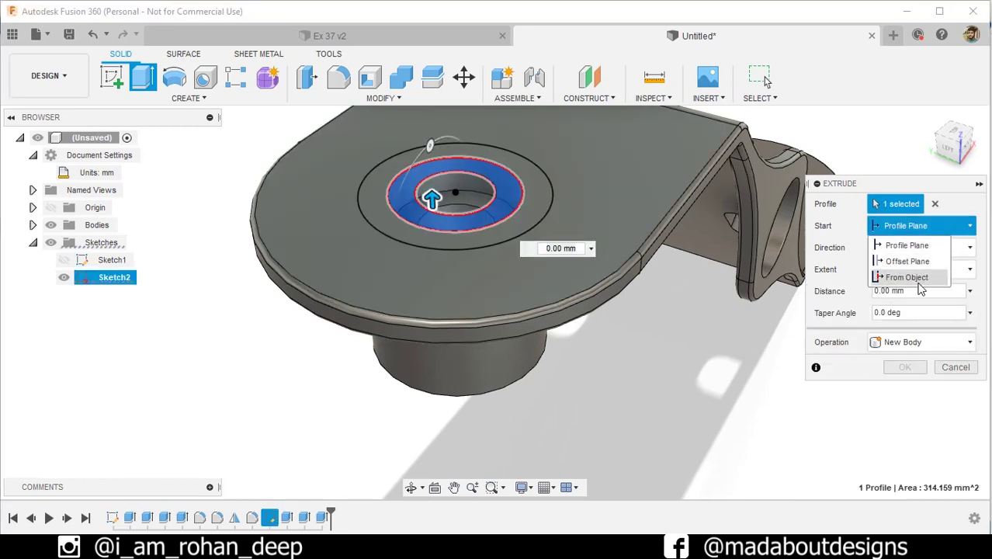
pyautogui.click(913, 283)
pyautogui.keyDown('shift'); pyautogui.moveTo(660, 369); pyautogui.dragTo(565, 236, button='middle'); pyautogui.keyUp('shift')
pyautogui.click(521, 328)
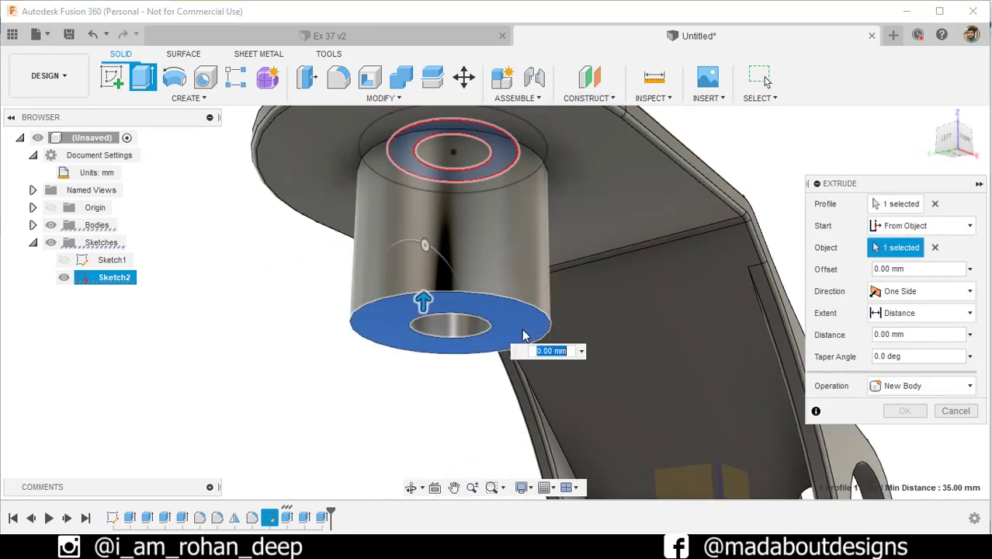
pyautogui.moveTo(422, 302); pyautogui.dragTo(422, 281)
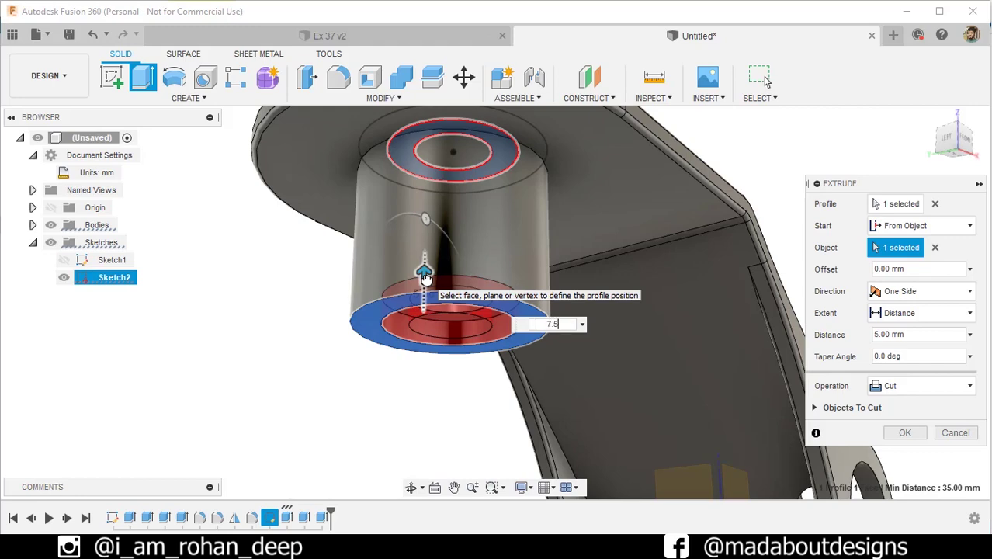
pyautogui.write('7.5')
pyautogui.press('Return')
# Hide Sketch2 and clear the selection of its outer ring profile
pyautogui.keyDown('shift'); pyautogui.moveTo(426, 280); pyautogui.dragTo(551, 344, button='middle'); pyautogui.keyUp('shift')
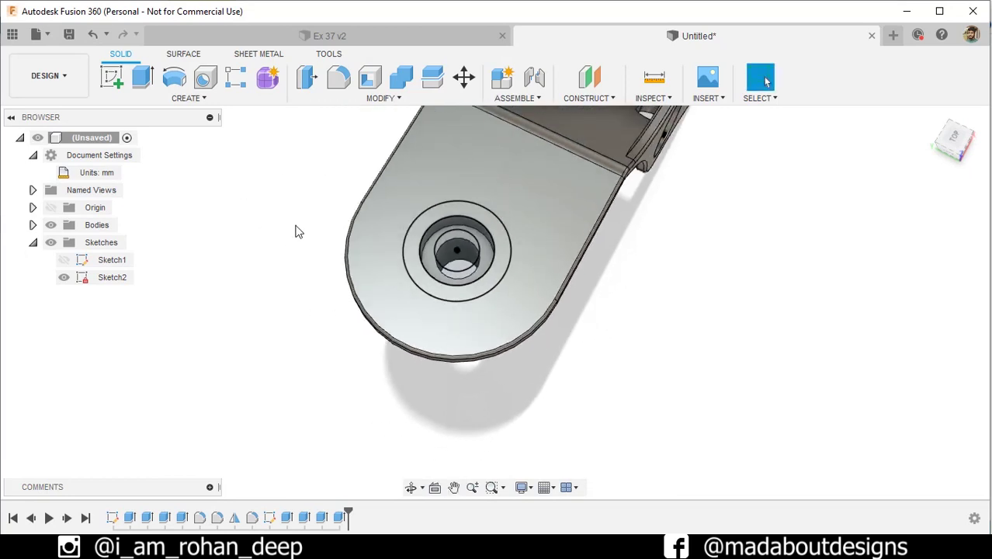
pyautogui.scroll(5, 466, 267)
pyautogui.click(493, 270)
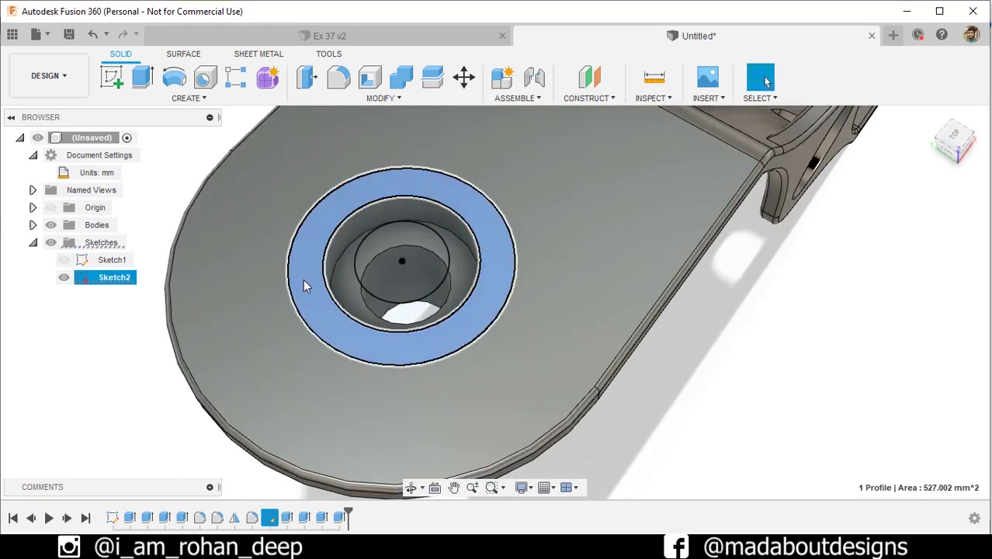
pyautogui.scroll(-3, 302, 278)
pyautogui.keyDown('shift'); pyautogui.moveTo(304, 281); pyautogui.dragTo(213, 290, button='middle'); pyautogui.keyUp('shift')
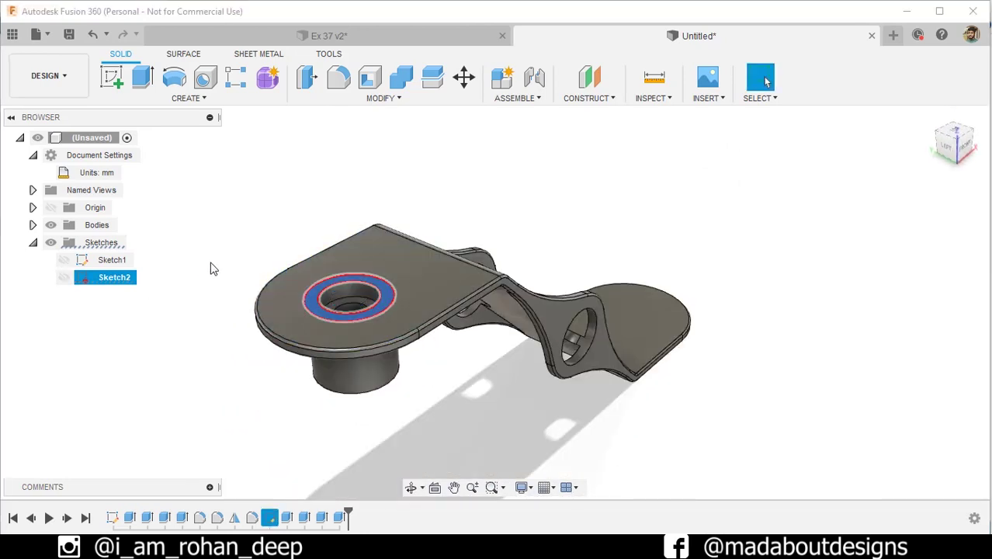
pyautogui.click(244, 222)
pyautogui.keyDown('shift'); pyautogui.moveTo(244, 223); pyautogui.dragTo(242, 249, button='middle'); pyautogui.keyUp('shift')
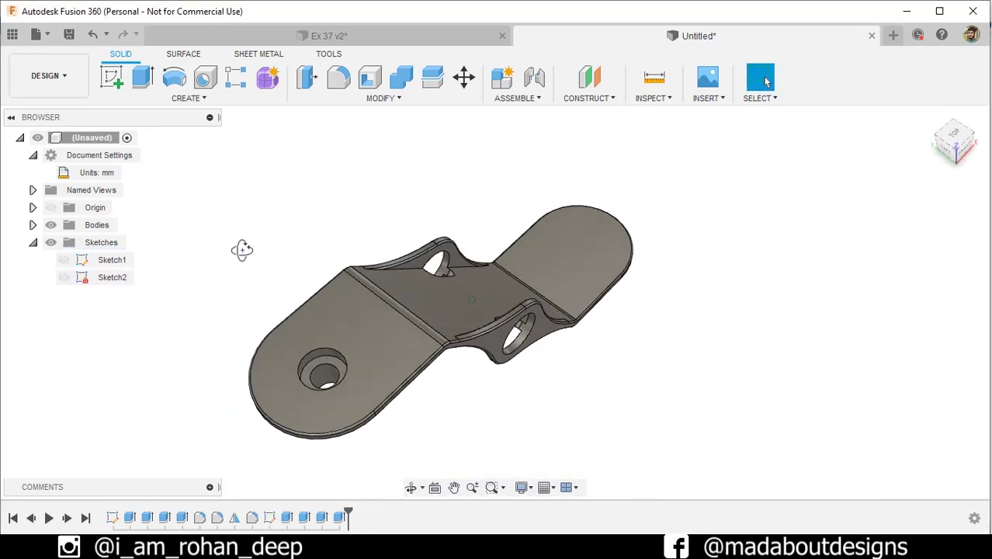
# Fillet the upper rim of the counterbore on top of the flange with a 10 mm radius
pyautogui.press('f')
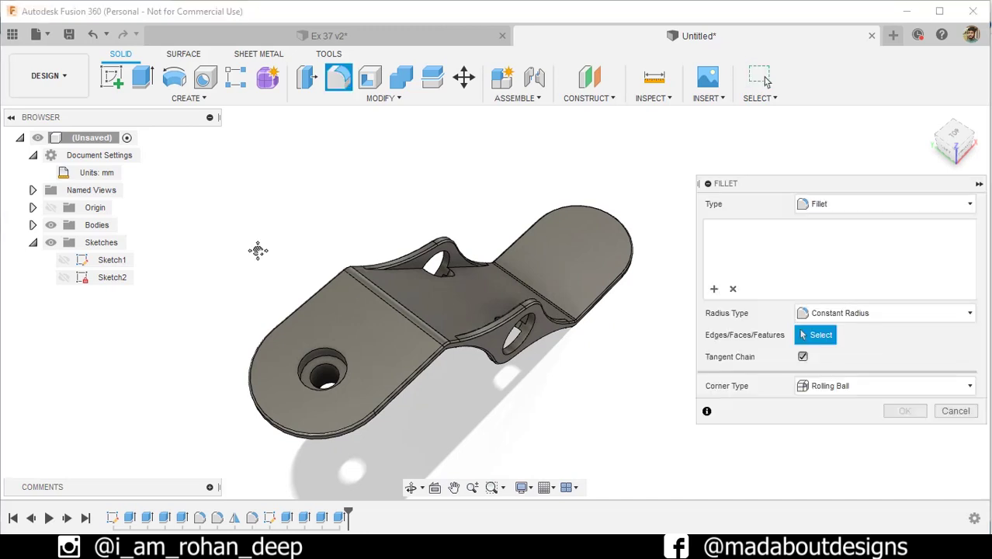
pyautogui.scroll(5, 324, 227)
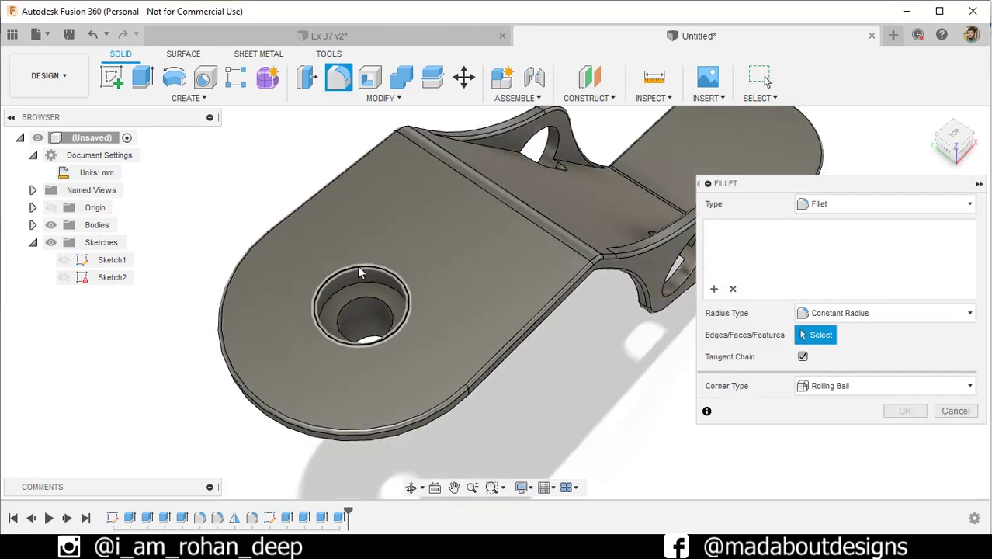
pyautogui.click(358, 272)
pyautogui.write('10')
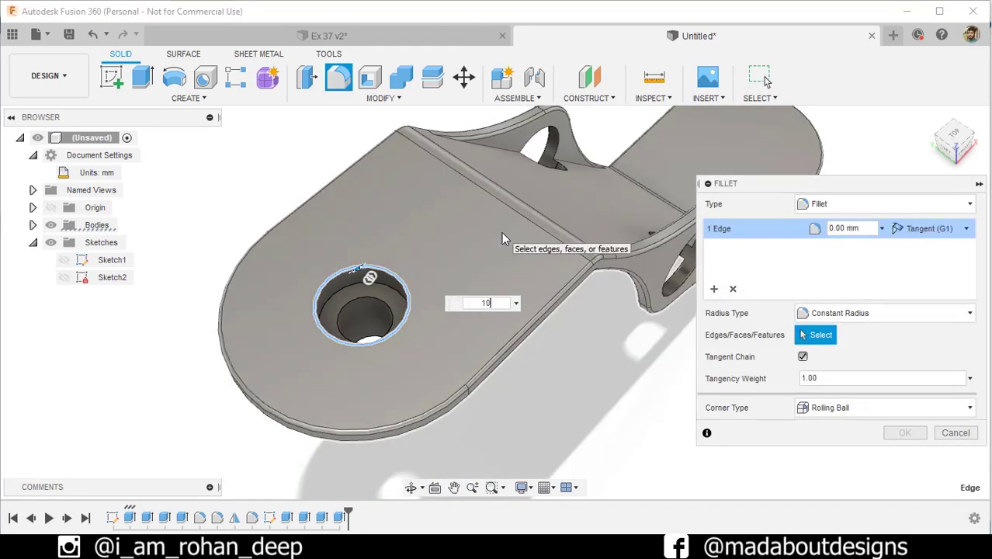
pyautogui.press('Return')
pyautogui.press('Return')
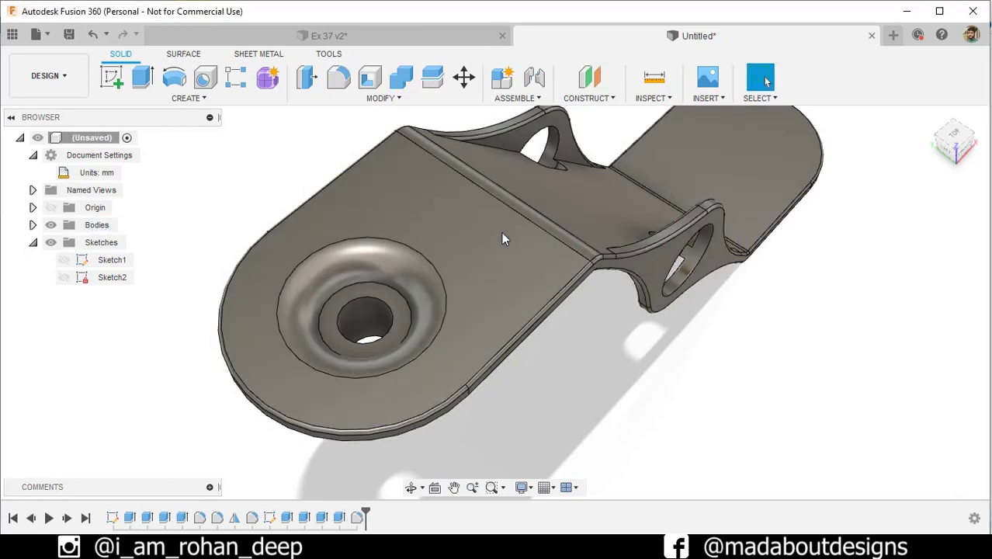
# Fillet the inner floor edge of the counterbore in the boss's underside with a 2.5 mm radius
pyautogui.keyDown('shift'); pyautogui.moveTo(502, 232); pyautogui.dragTo(498, 196, button='middle'); pyautogui.keyUp('shift')
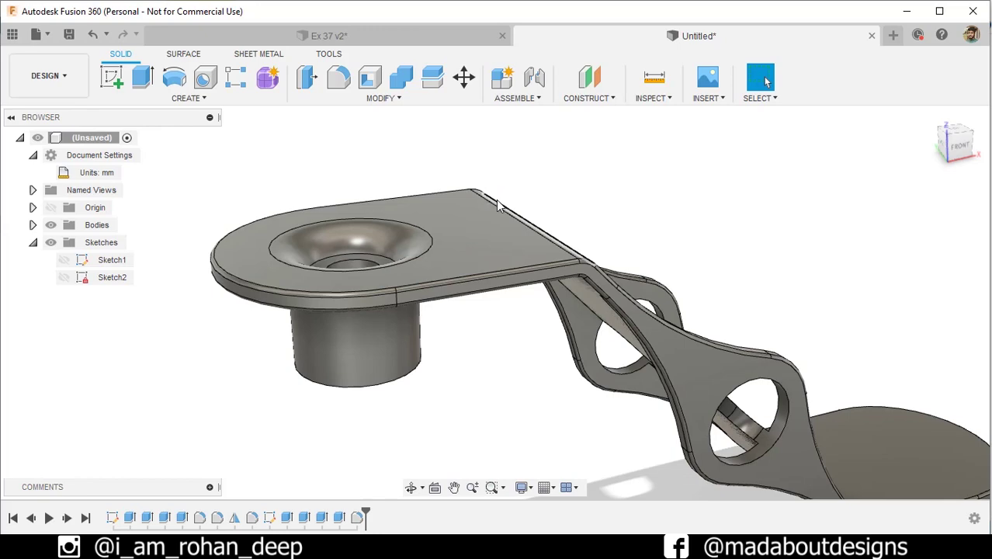
pyautogui.keyDown('shift'); pyautogui.moveTo(449, 415); pyautogui.dragTo(426, 368, button='middle'); pyautogui.keyUp('shift')
pyautogui.press('f')
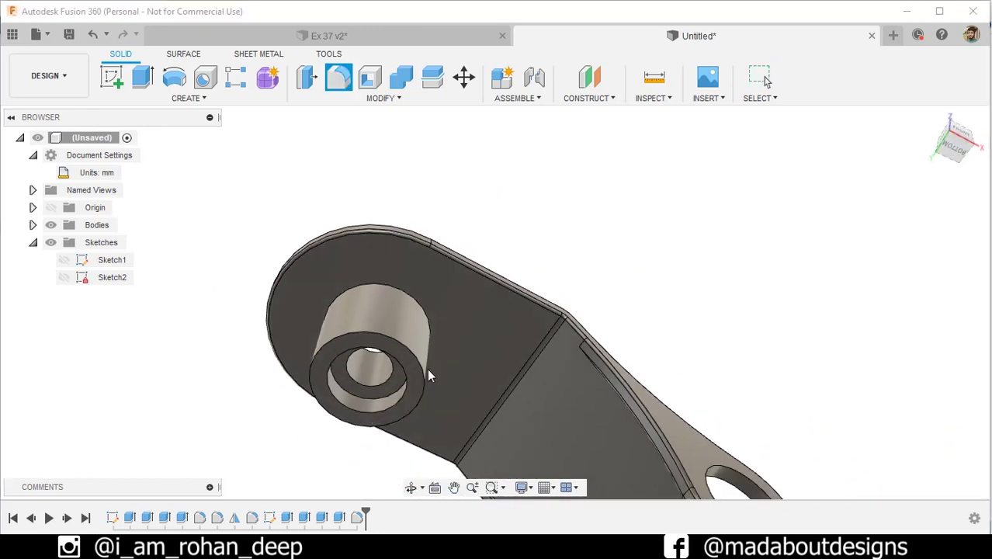
pyautogui.scroll(3, 378, 420)
pyautogui.click(358, 387)
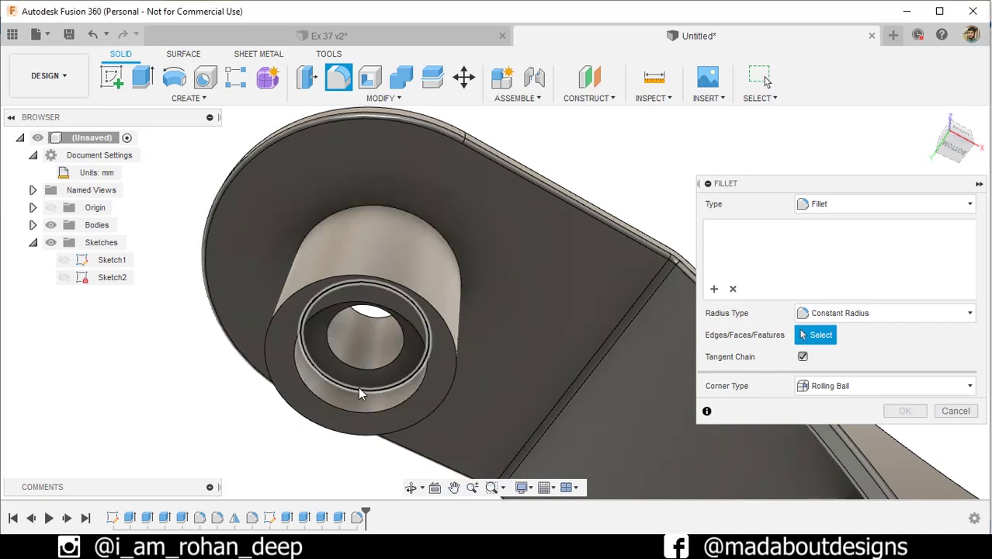
pyautogui.write('2.5')
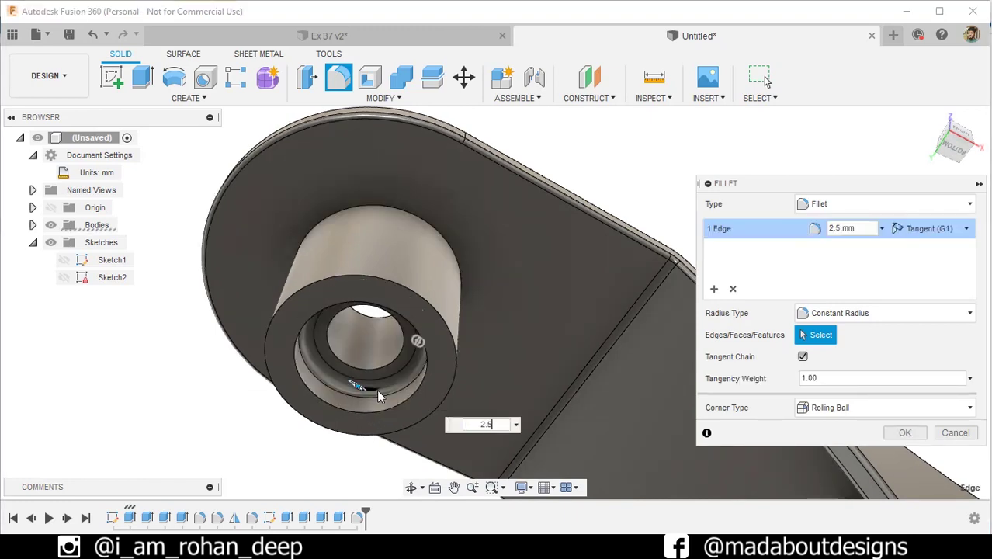
pyautogui.press('Return')
pyautogui.scroll(-2, 376, 394)
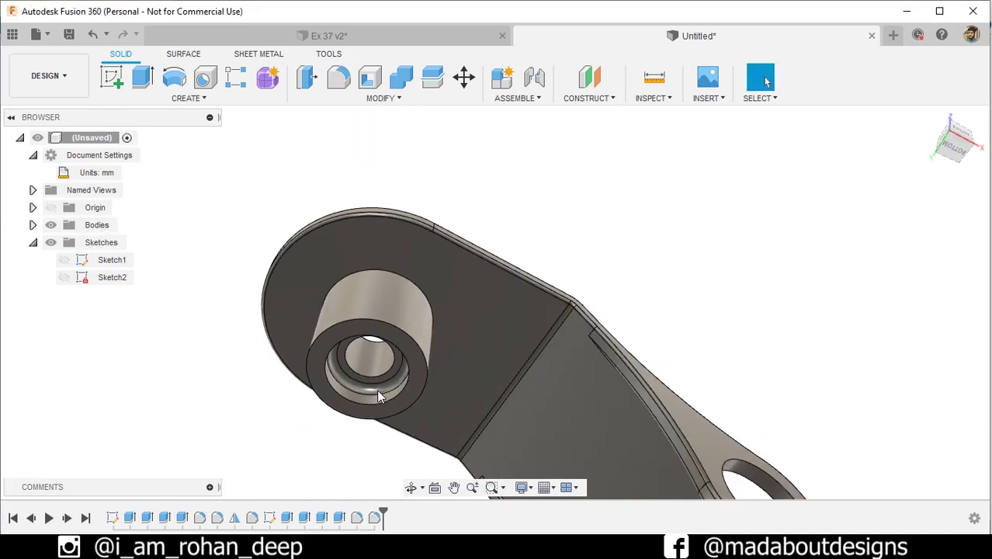
# Fillet the edge where the boss meets the underside of the upper flange with a 5 mm radius
pyautogui.press('f')
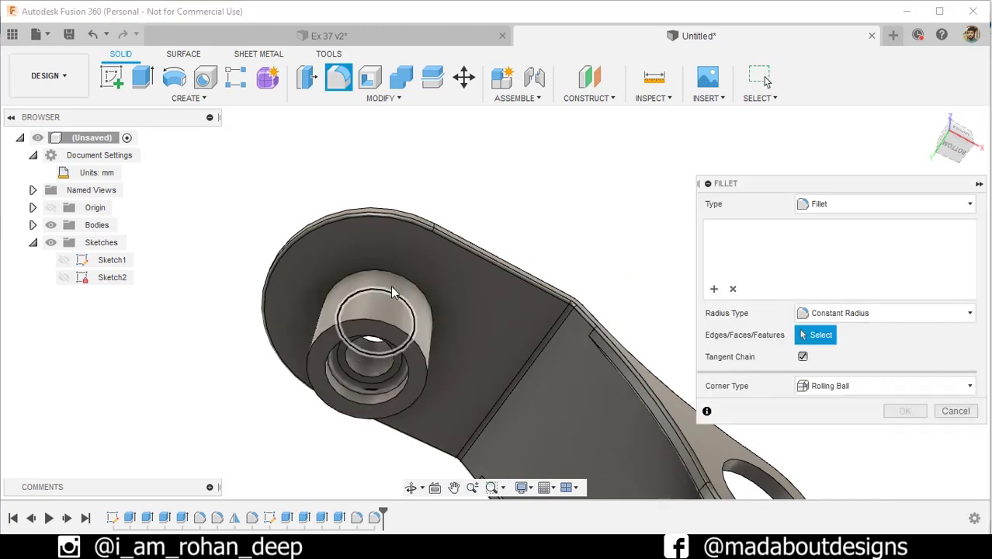
pyautogui.click(393, 275)
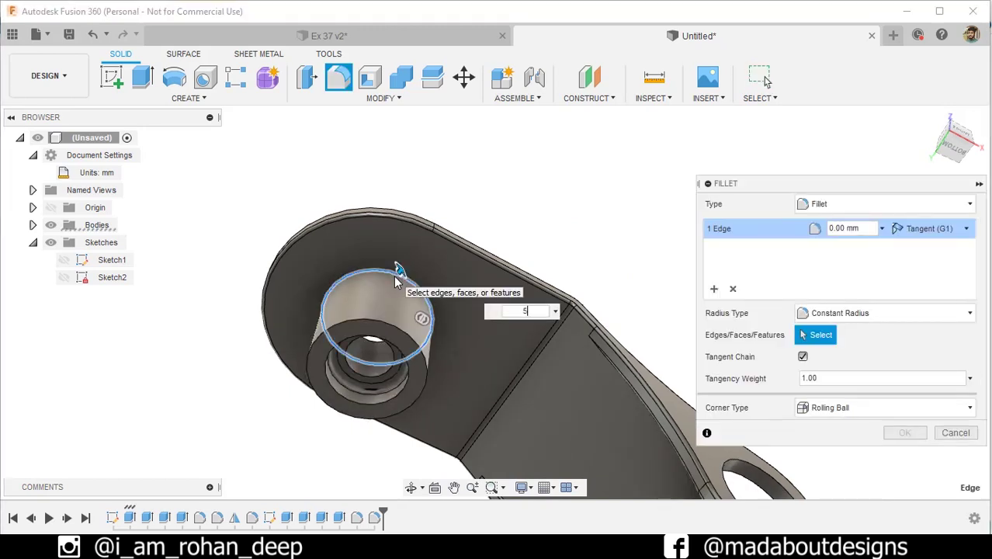
pyautogui.write('5')
pyautogui.press('Return')
# Edit the extrude that cuts the flange's upper counterbore and set its distance to -17.5 mm
pyautogui.keyDown('shift'); pyautogui.moveTo(393, 275); pyautogui.dragTo(443, 312, button='middle'); pyautogui.keyUp('shift')
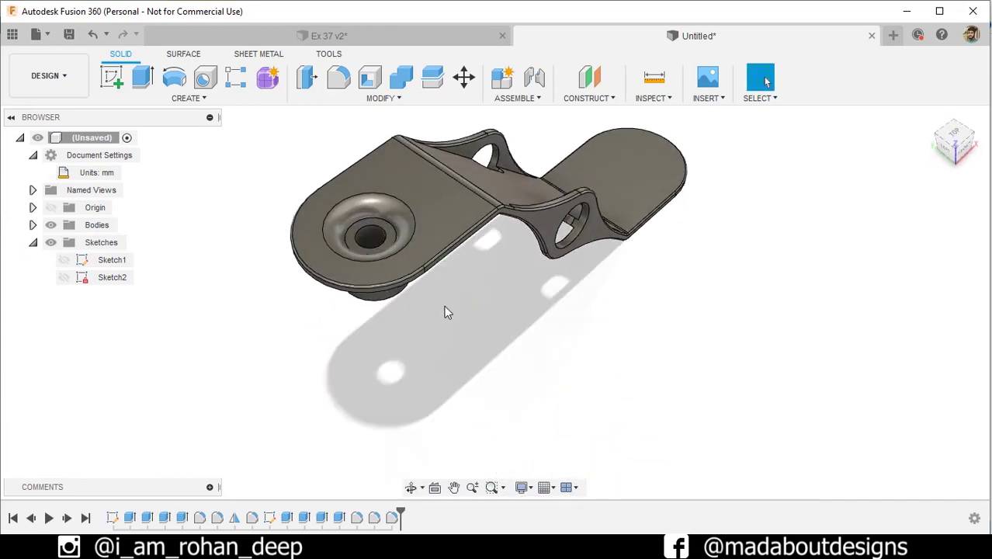
pyautogui.scroll(3, 374, 264)
pyautogui.click(393, 227)
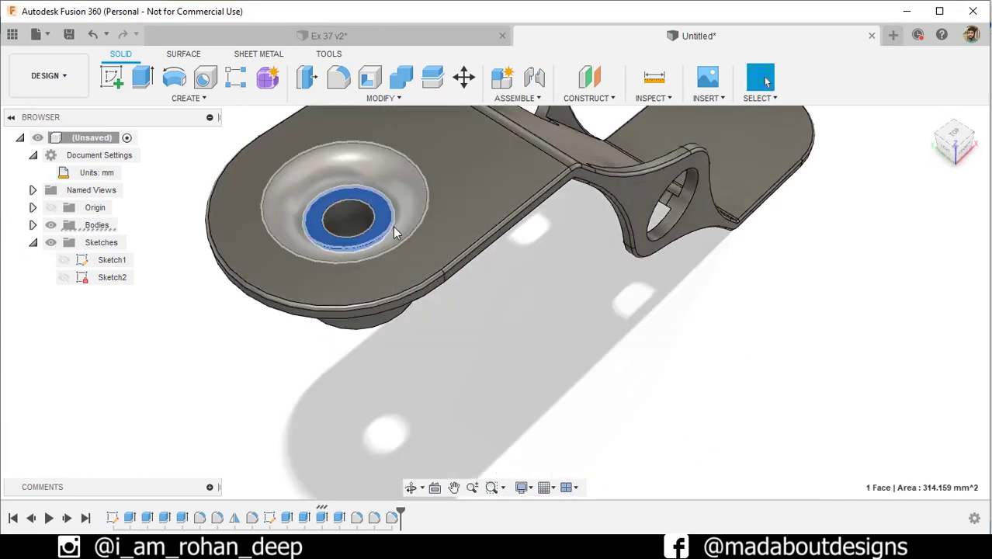
pyautogui.doubleClick(322, 518)
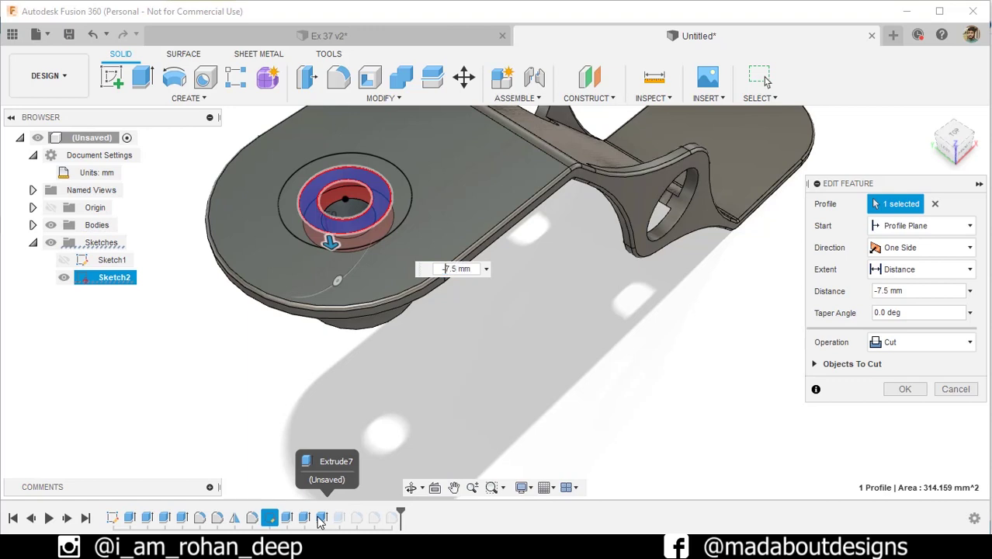
pyautogui.write('1')
pyautogui.press('Return')
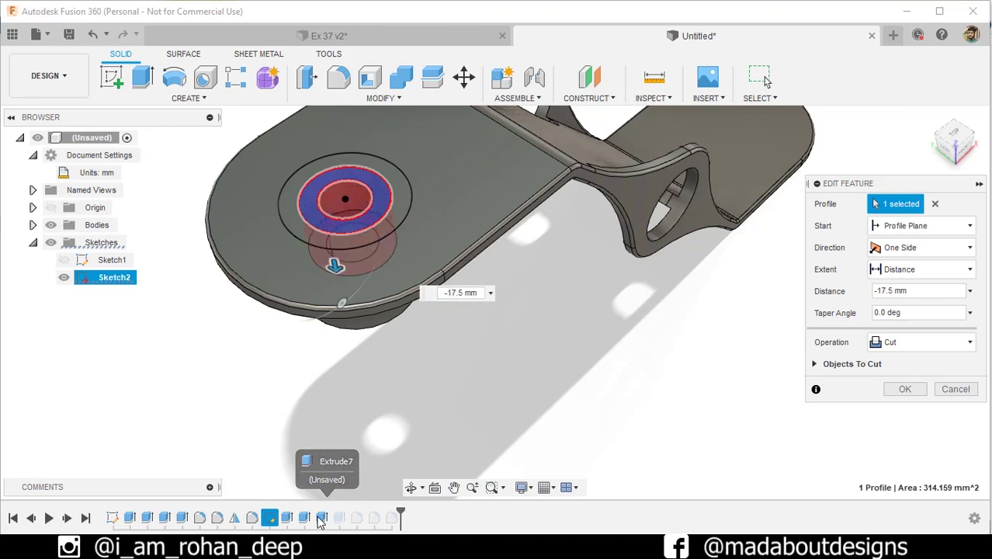
pyautogui.press('Return')
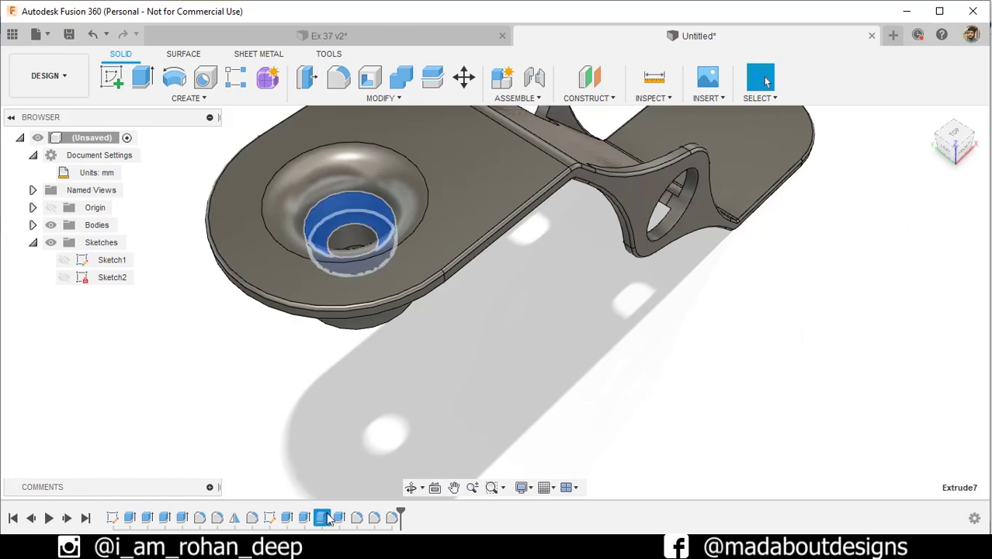
# Create a new sketch on the vertical front origin plane through the middle of the bracket
pyautogui.keyDown('shift'); pyautogui.moveTo(359, 475); pyautogui.dragTo(405, 423, button='middle'); pyautogui.keyUp('shift')
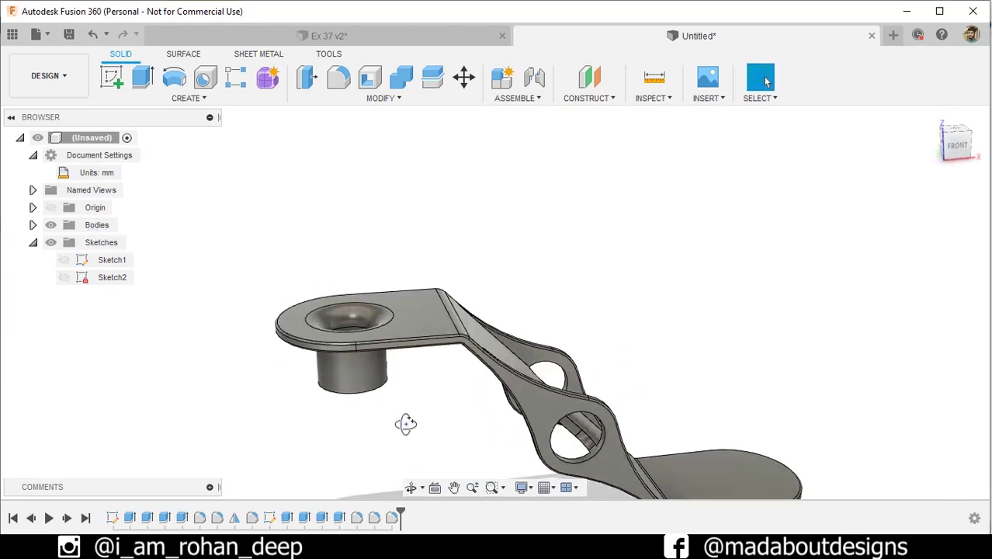
pyautogui.click(110, 76)
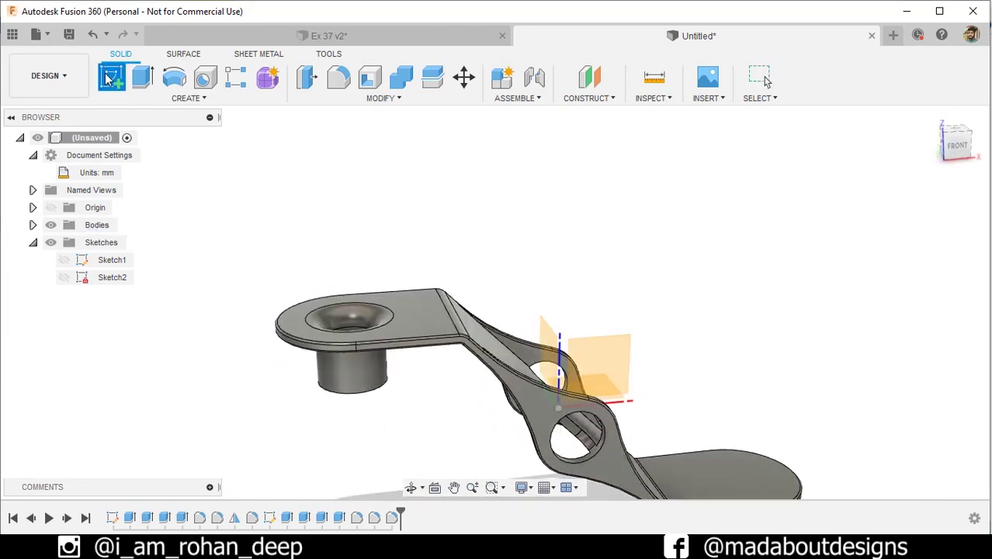
pyautogui.click(604, 358)
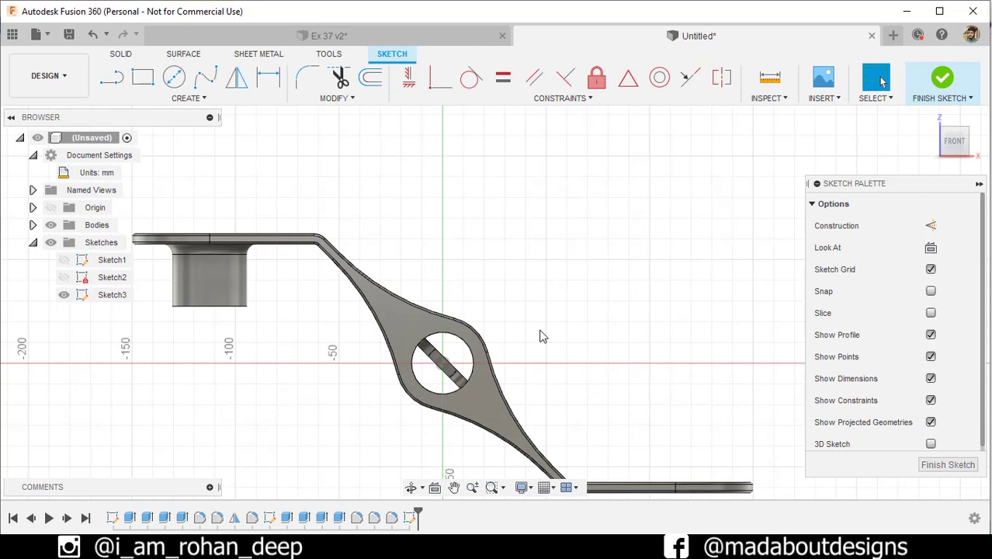
pyautogui.moveTo(541, 335); pyautogui.dragTo(575, 297, button='middle')
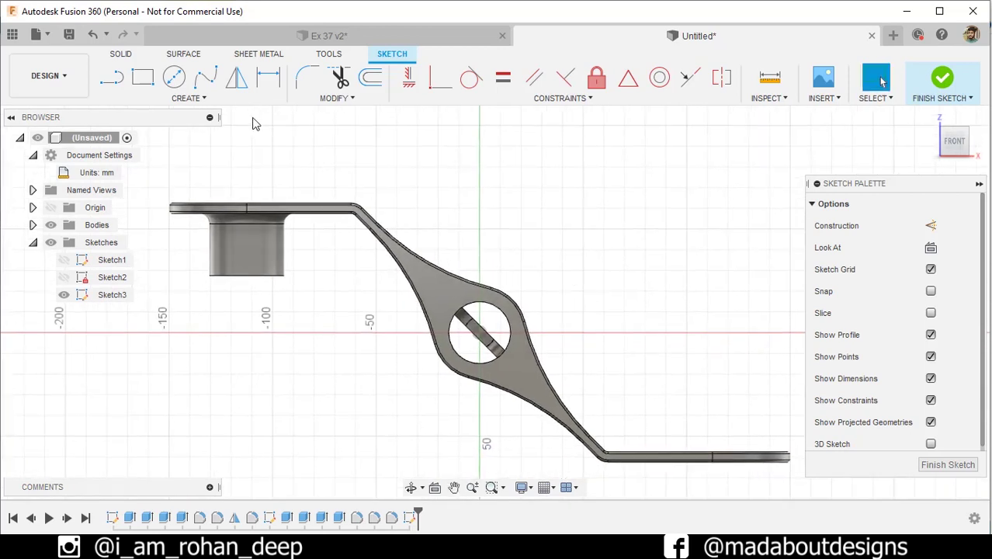
# Project the underside faces of the sloping arm, the upper bend and the upper flange into the sketch
pyautogui.click(204, 98)
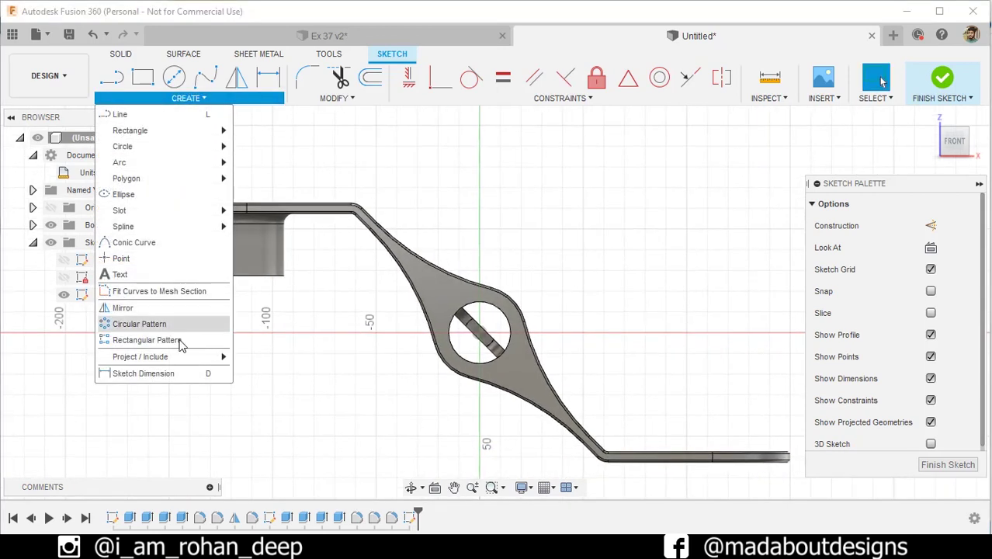
pyautogui.moveTo(188, 356)
pyautogui.click(254, 359)
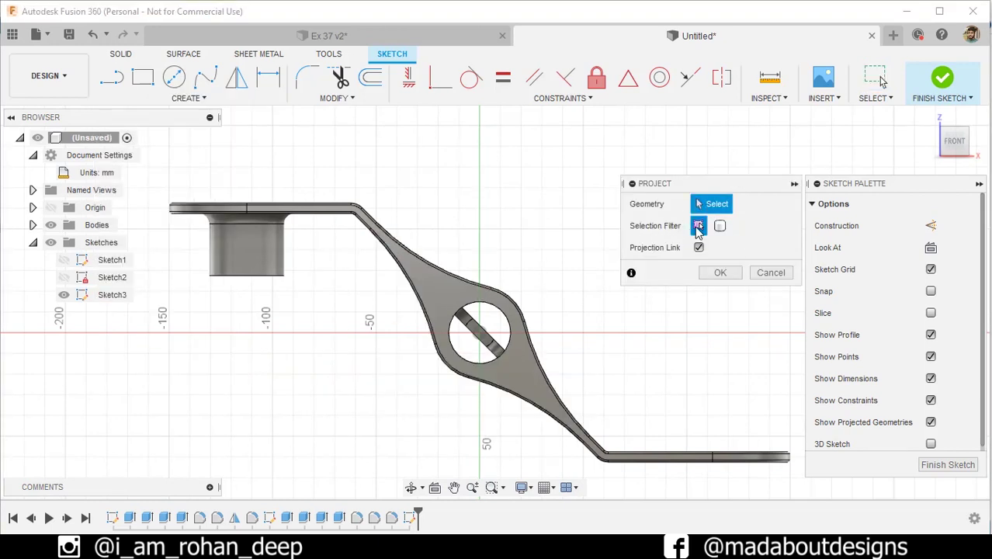
pyautogui.keyDown('shift'); pyautogui.moveTo(409, 332); pyautogui.dragTo(417, 274, button='middle'); pyautogui.keyUp('shift')
pyautogui.click(416, 275)
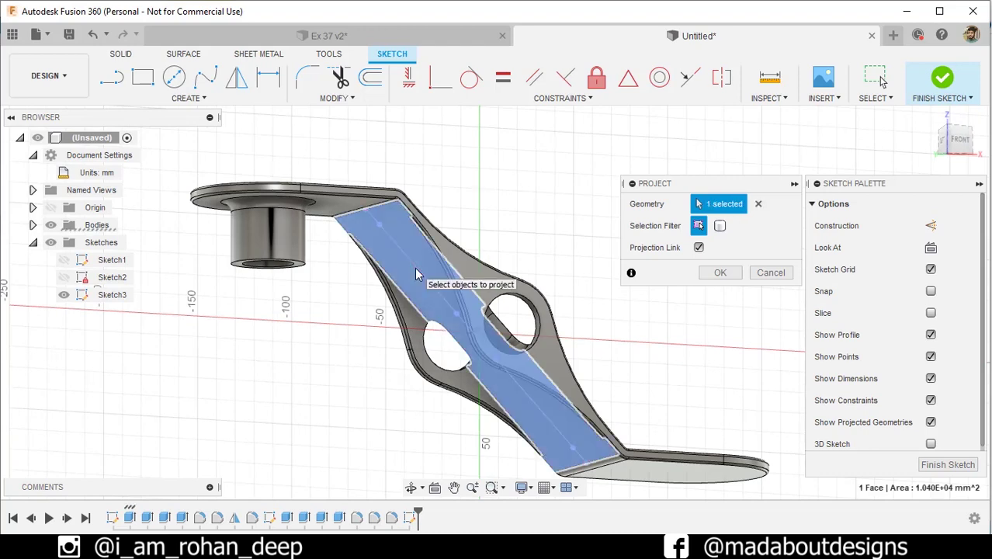
pyautogui.scroll(8, 402, 261)
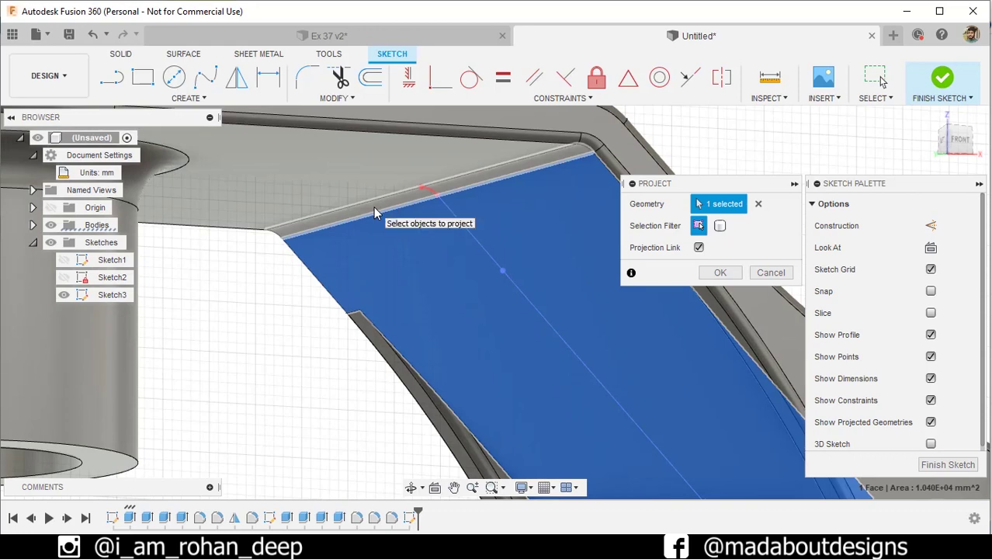
pyautogui.click(375, 212)
pyautogui.click(303, 183)
pyautogui.scroll(-5, 249, 266)
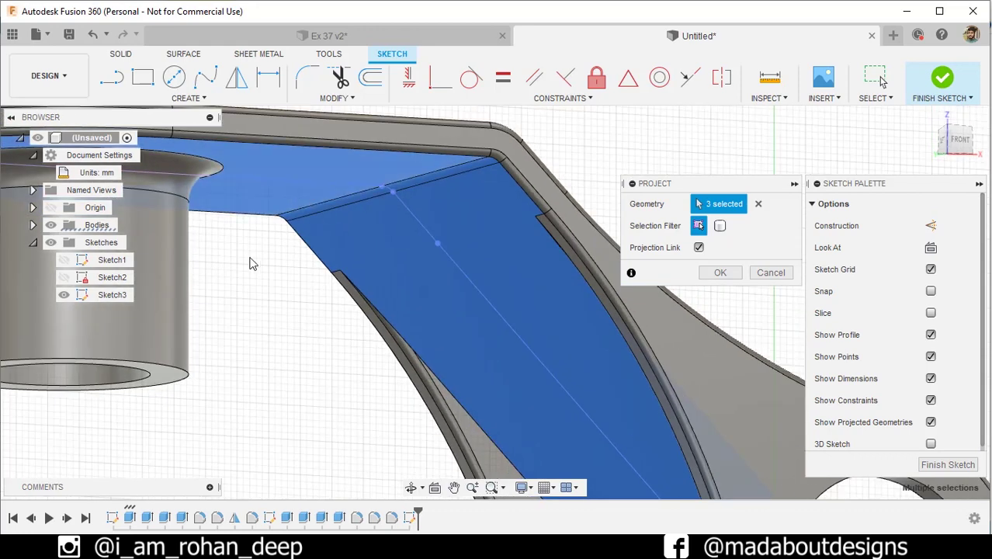
pyautogui.scroll(-3, 230, 274)
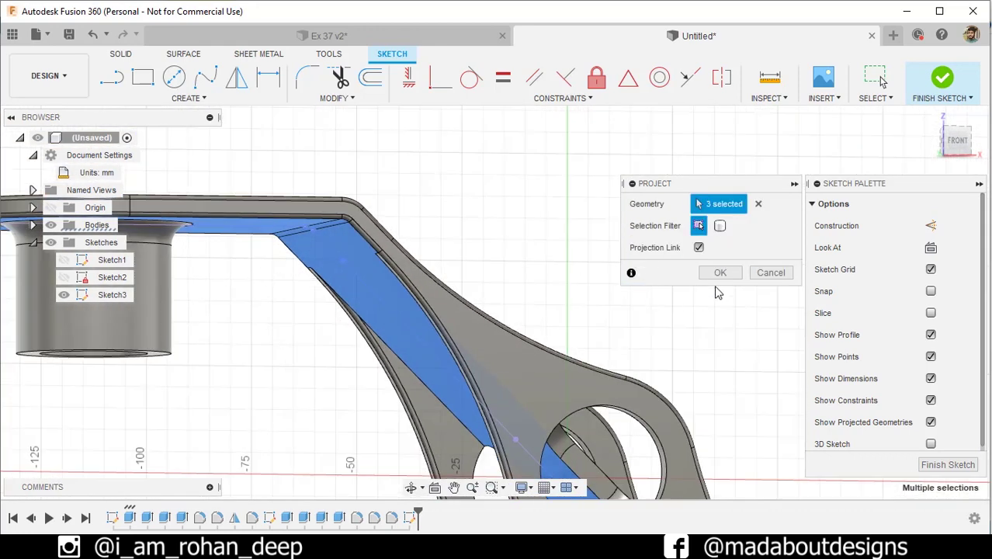
pyautogui.click(719, 272)
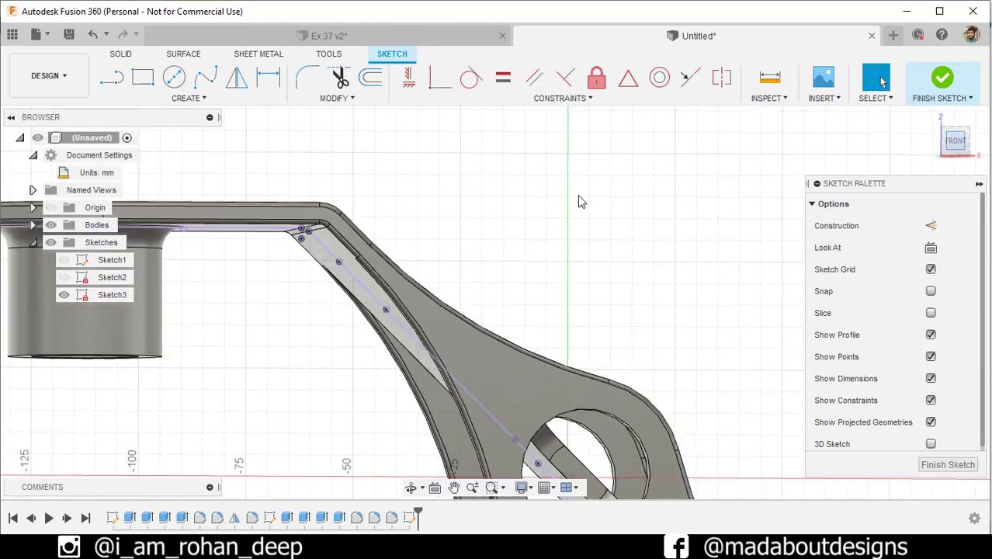
# Project the entire bracket body into the sketch using the body selection filter
pyautogui.scroll(-2, 577, 202)
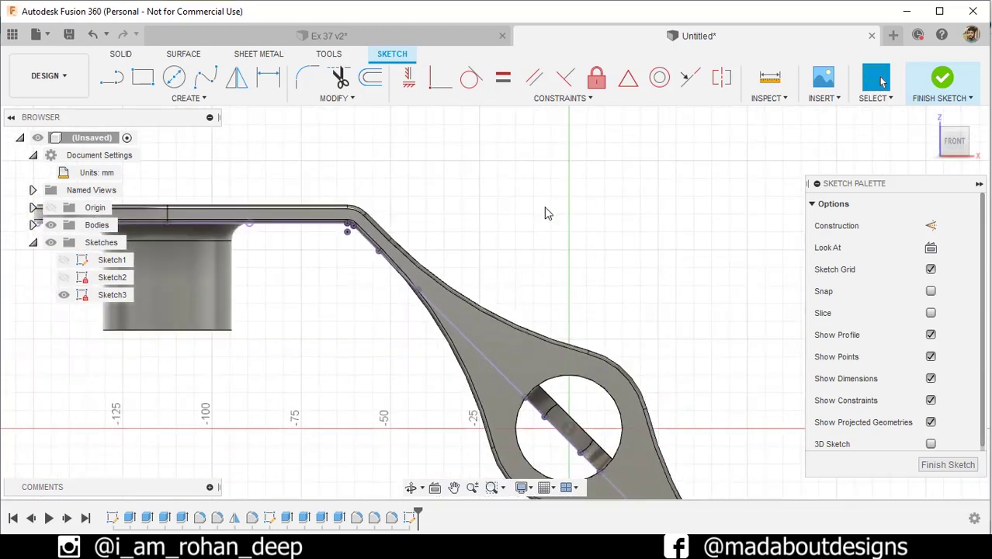
pyautogui.press('p')
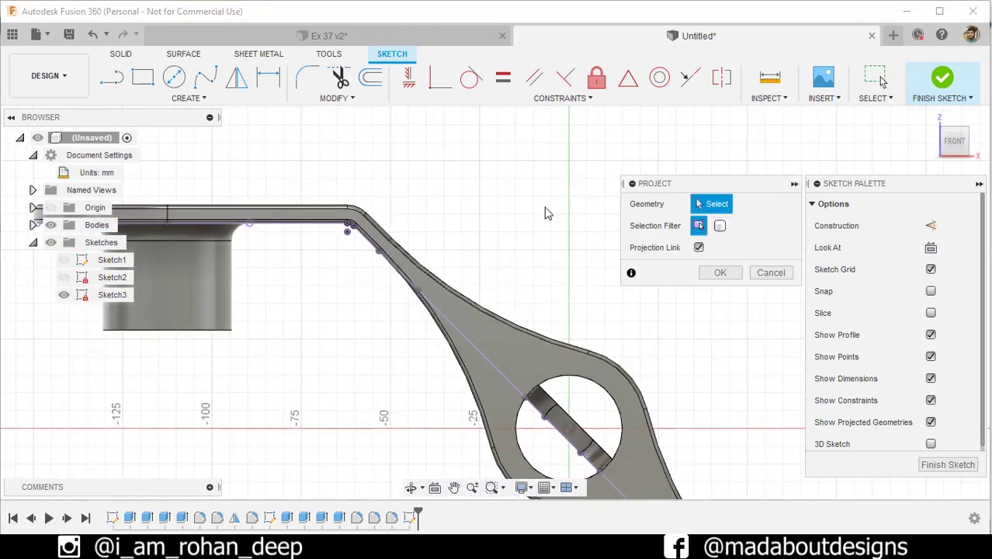
pyautogui.click(720, 225)
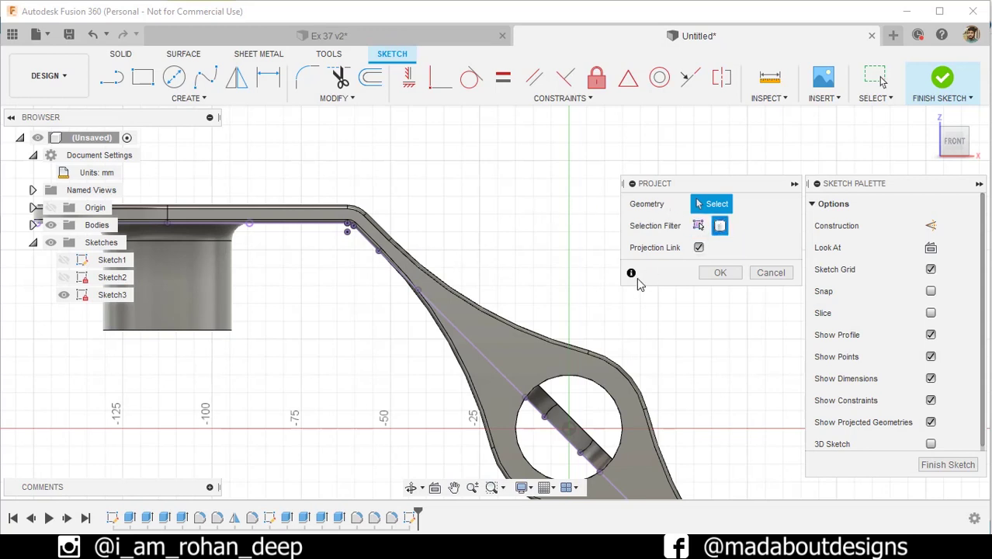
pyautogui.click(537, 347)
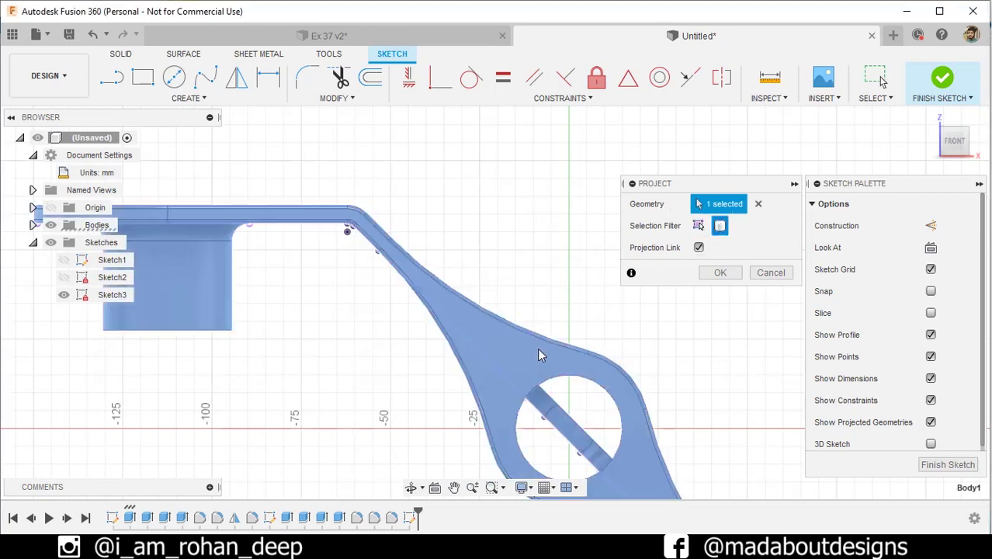
pyautogui.click(718, 275)
pyautogui.moveTo(659, 260); pyautogui.dragTo(689, 257)
pyautogui.press('Escape')
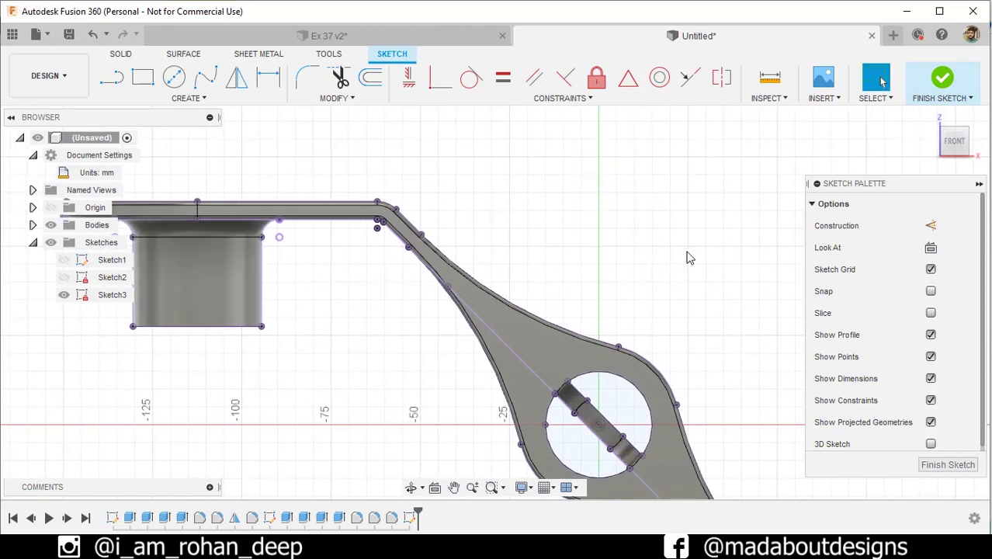
# Draw a horizontal line from the boss's lower corner nearest the arm to the projected line of the sloping arm
pyautogui.click(114, 80)
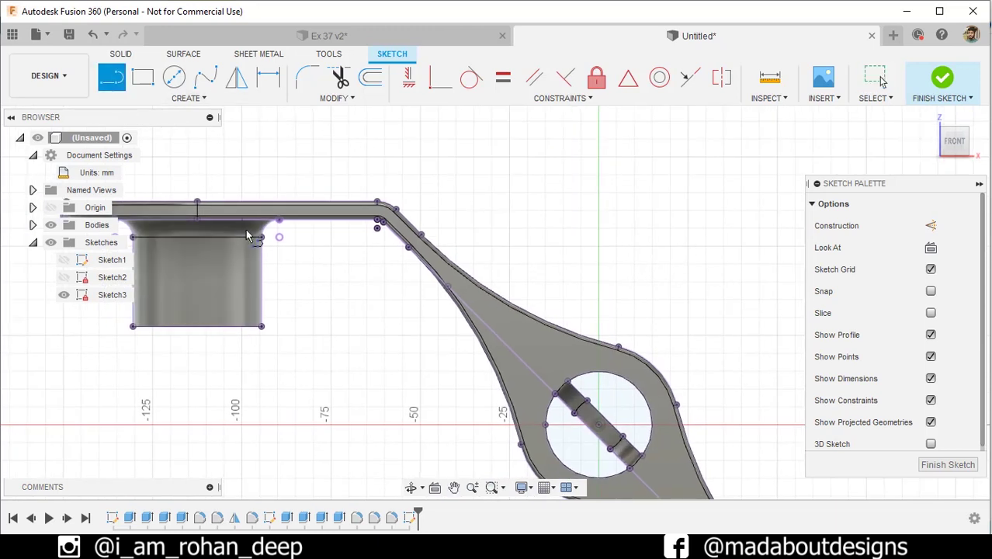
pyautogui.scroll(3, 246, 235)
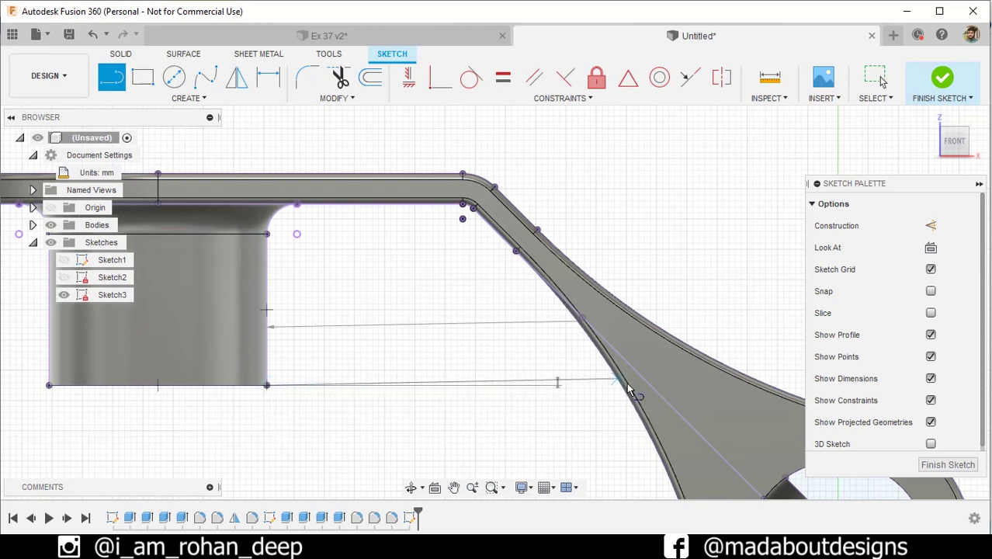
pyautogui.press('Tab')
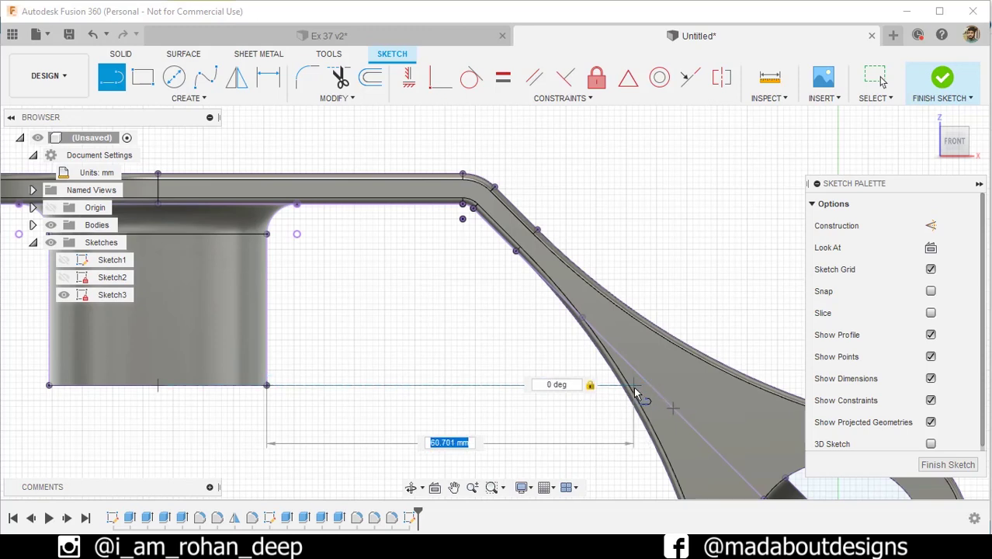
pyautogui.click(659, 392)
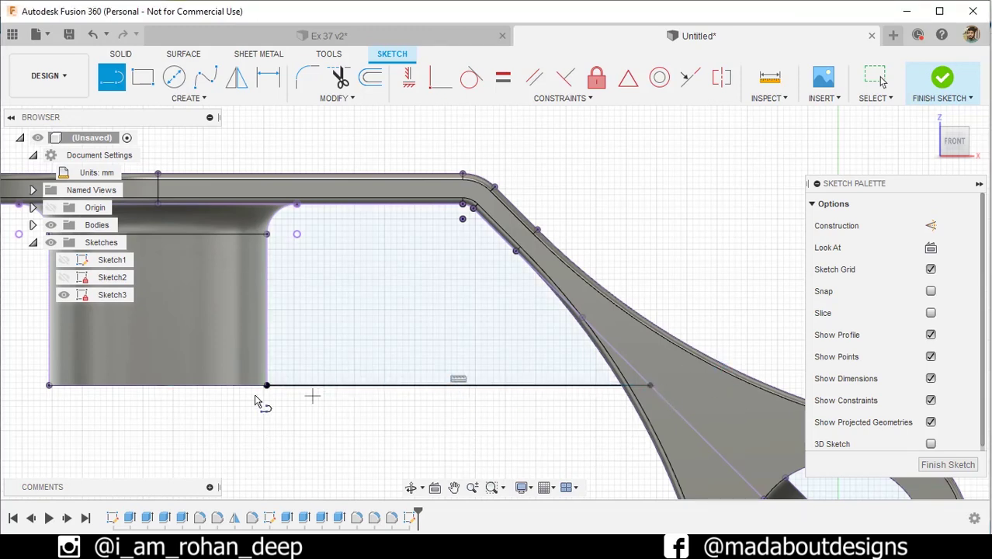
# Draw a 30 mm vertical line at 90° just inside the boss, from its lower edge to the flange underside, and finish the sketch
pyautogui.scroll(2, 256, 398)
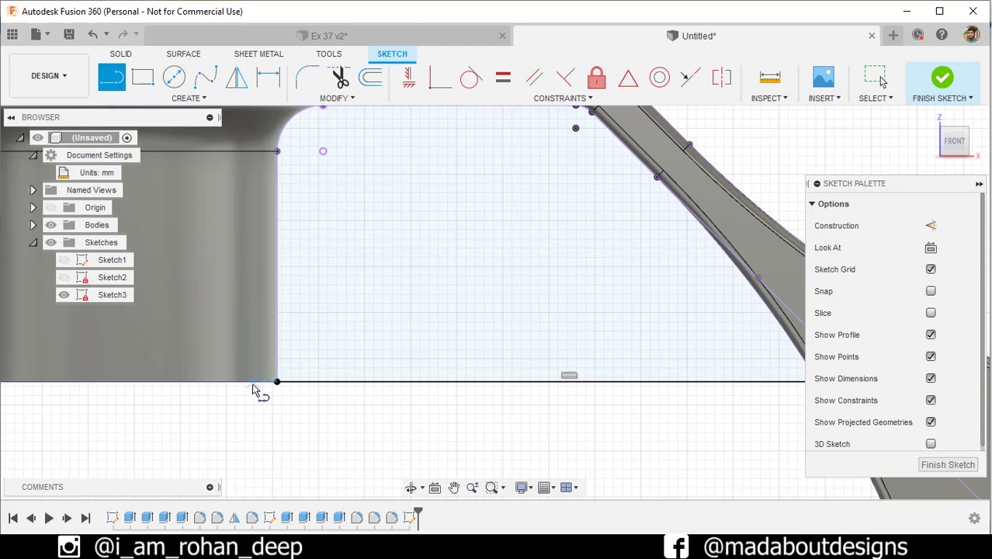
pyautogui.scroll(-2, 250, 330)
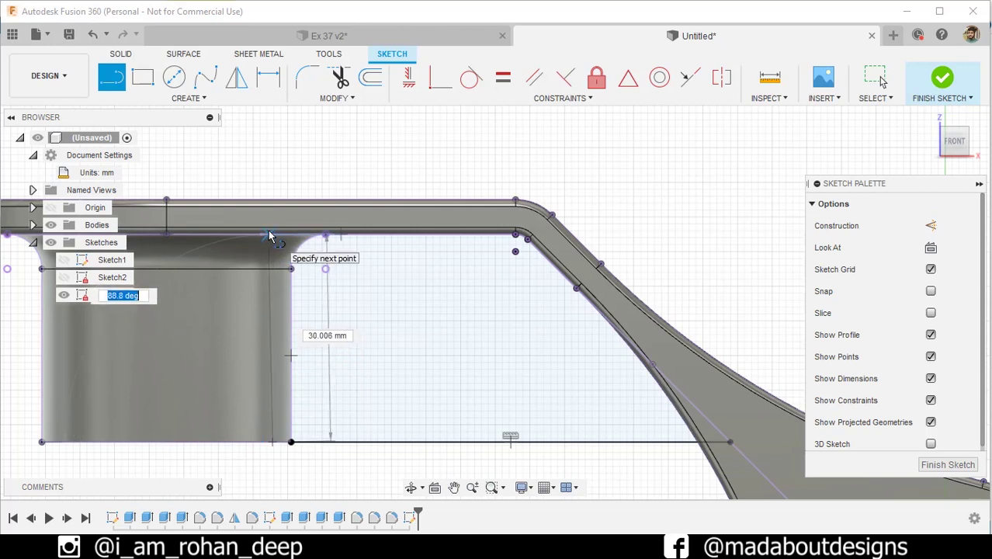
pyautogui.press('Tab')
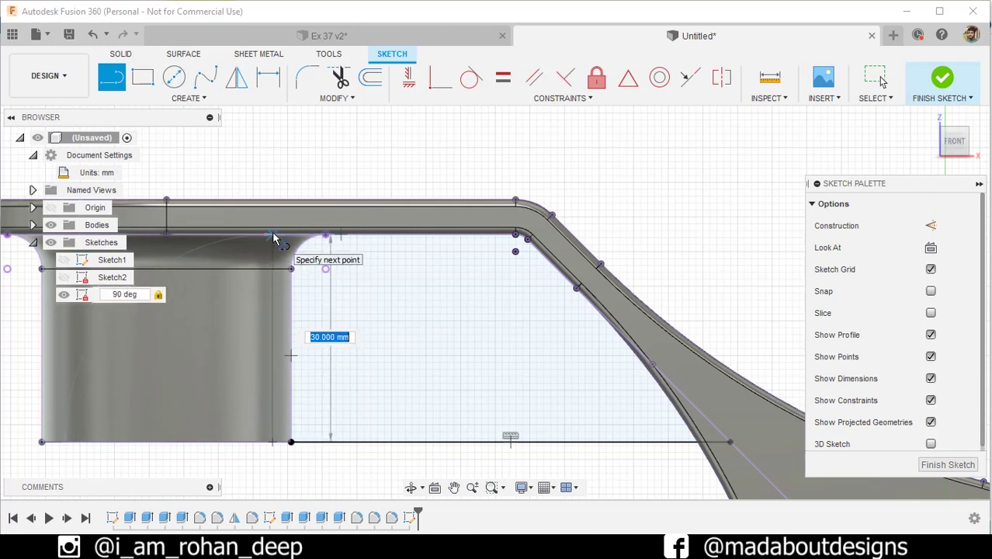
pyautogui.press('Return')
pyautogui.scroll(-2, 458, 214)
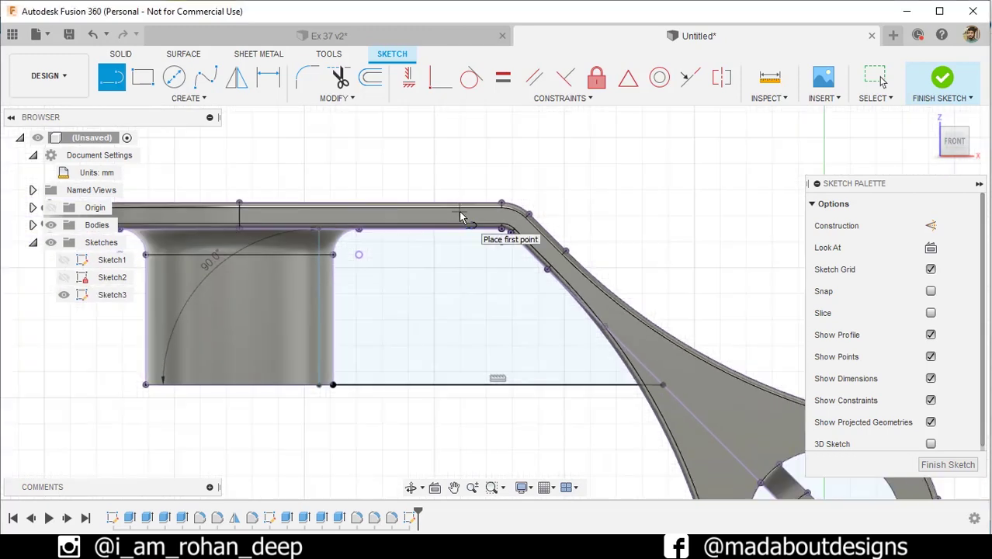
pyautogui.click(939, 82)
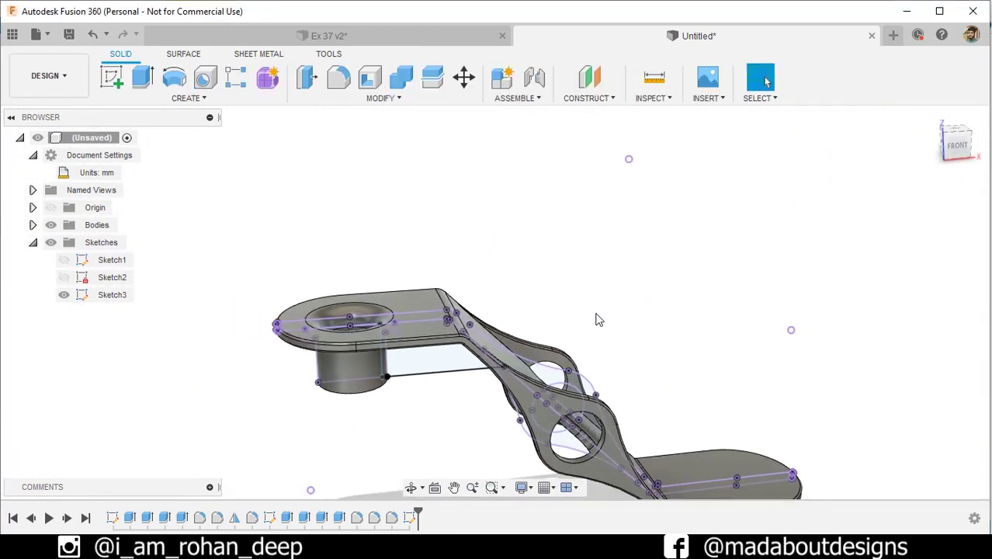
# Start an extrude with the three adjoining profiles between the inside of the boss and the sloping arm
pyautogui.keyDown('shift'); pyautogui.moveTo(596, 316); pyautogui.dragTo(620, 289, button='middle'); pyautogui.keyUp('shift')
pyautogui.click(143, 76)
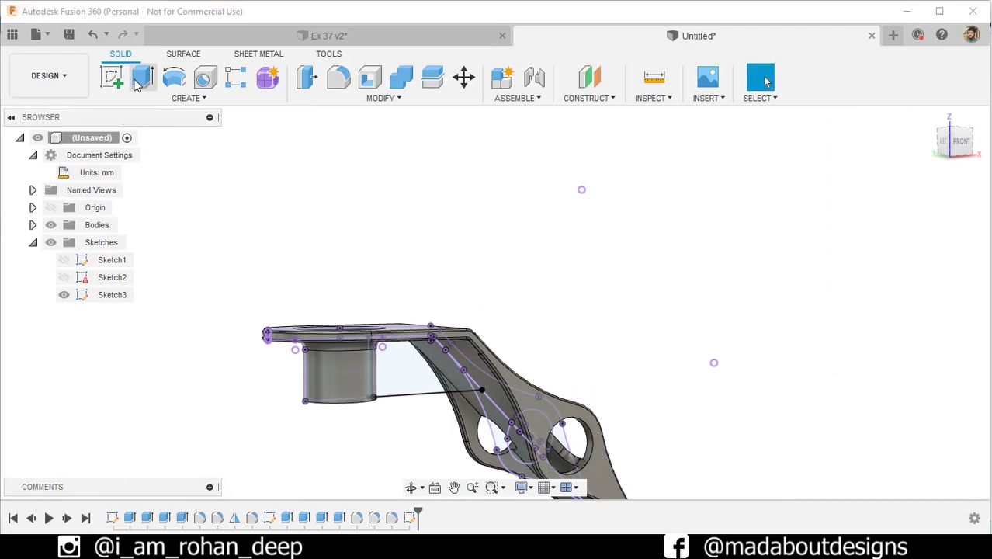
pyautogui.scroll(5, 403, 398)
pyautogui.click(403, 321)
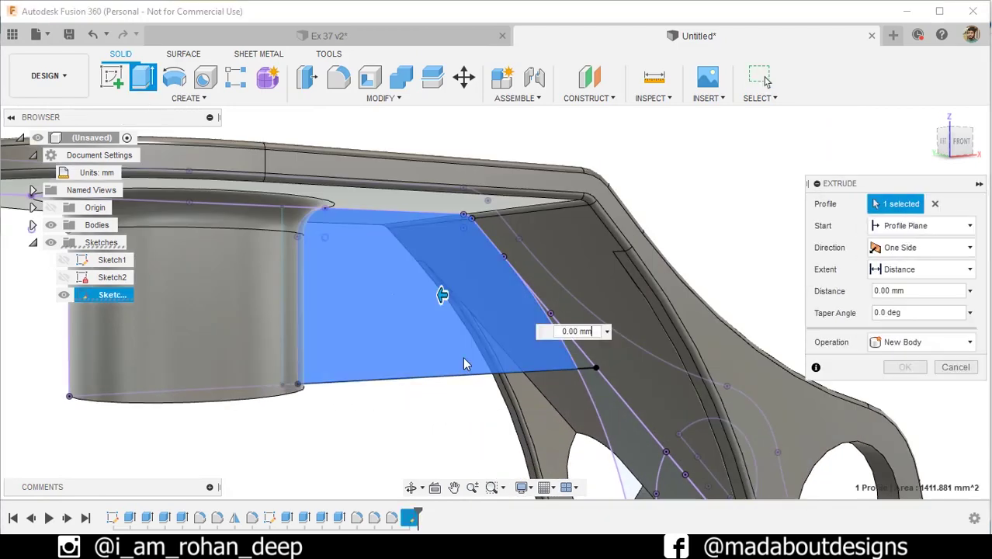
pyautogui.click(626, 369)
pyautogui.scroll(-1, 320, 380)
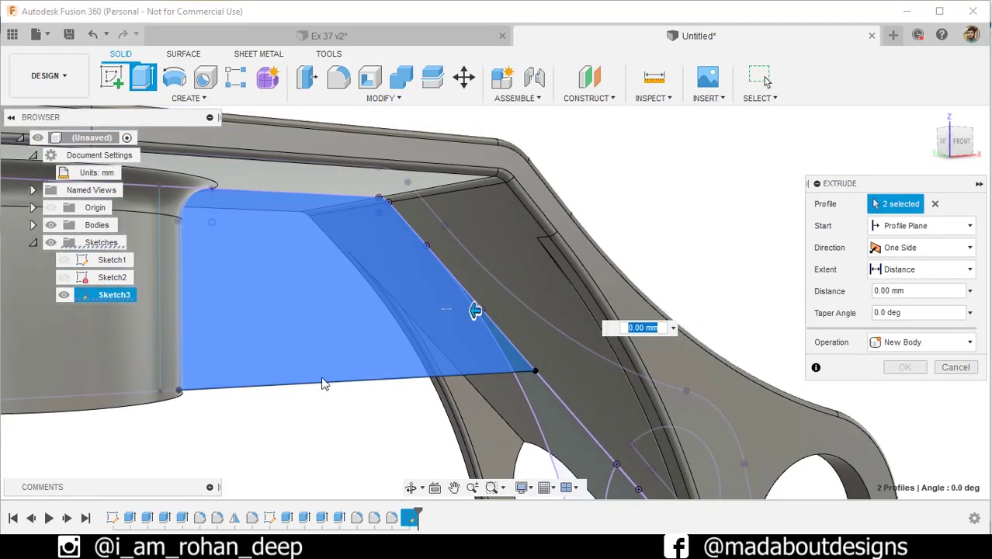
pyautogui.keyDown('shift'); pyautogui.moveTo(160, 368); pyautogui.dragTo(196, 347, button='middle'); pyautogui.keyUp('shift')
pyautogui.click(165, 352)
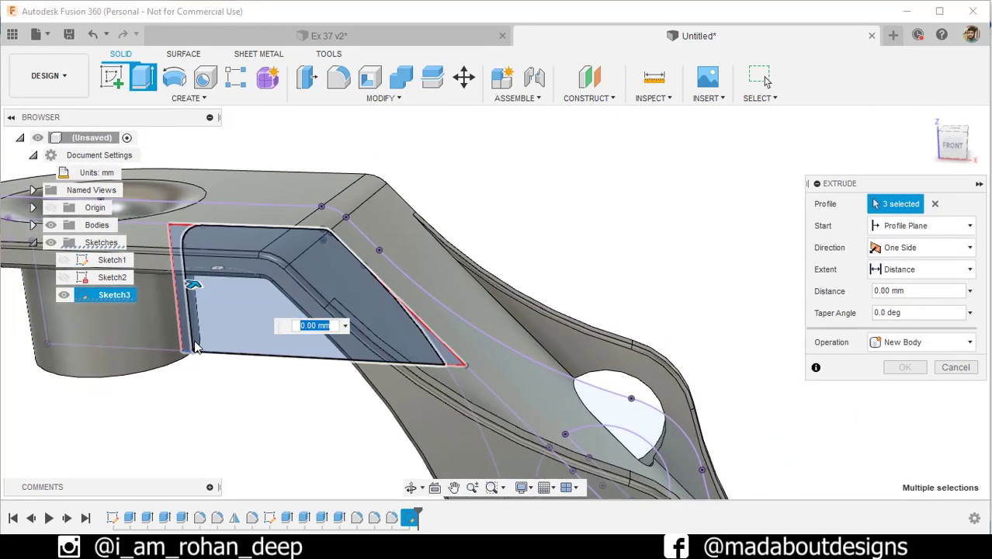
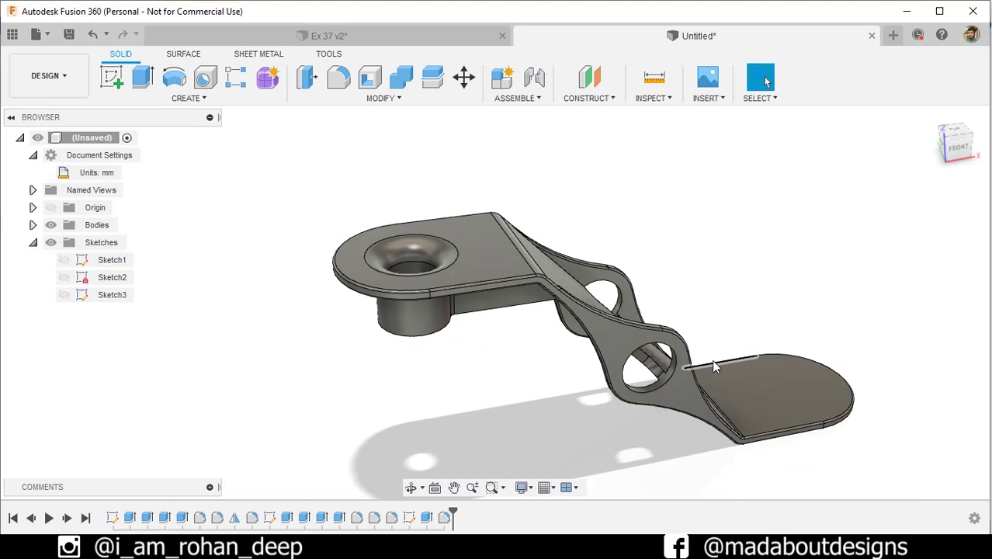
# Circular-pattern the boss's four extrude features about the web hole's circular edge, with full angular spacing and a quantity of 2
pyautogui.moveTo(711, 359); pyautogui.dragTo(647, 342, button='middle')
pyautogui.click(188, 98)
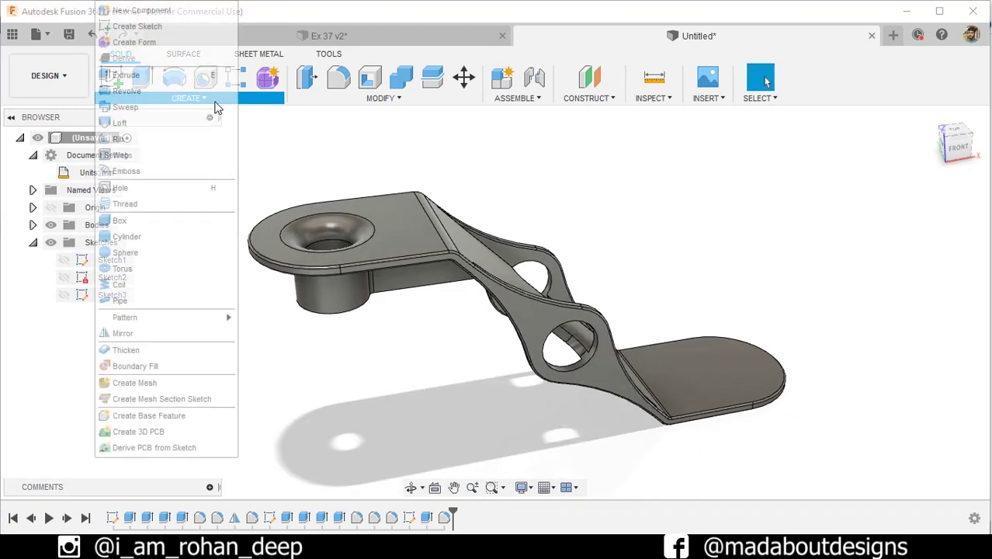
pyautogui.moveTo(165, 318)
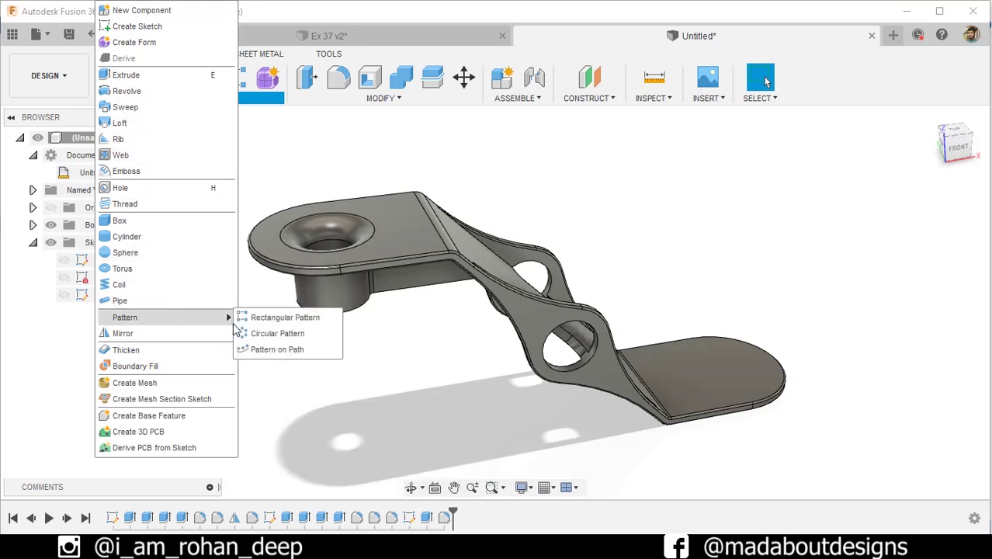
pyautogui.click(273, 334)
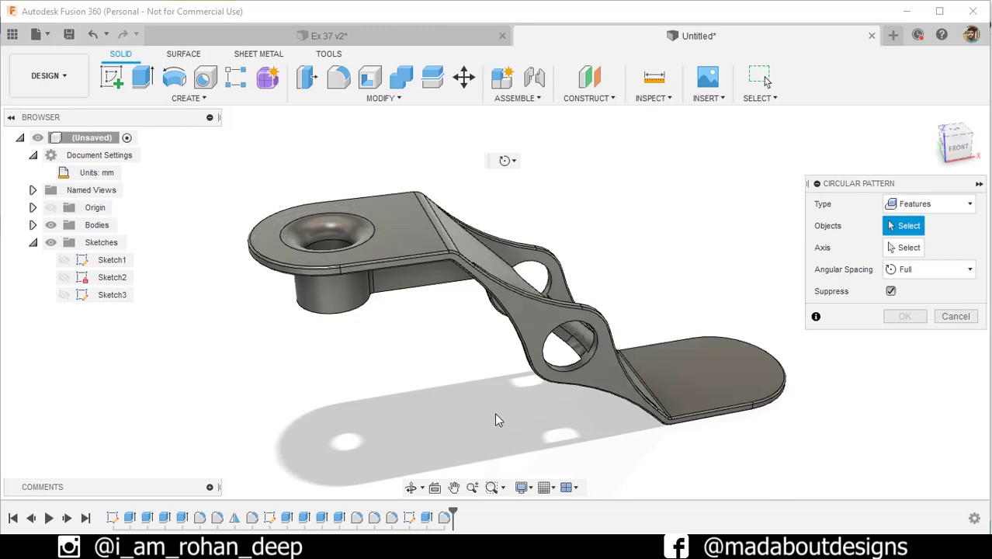
pyautogui.click(286, 517)
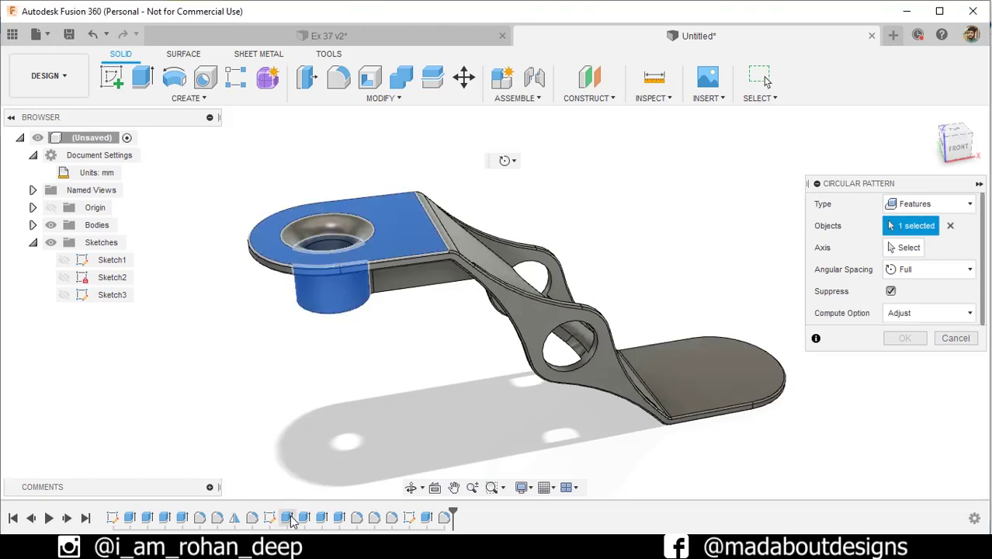
pyautogui.keyDown('shift'); pyautogui.click(339, 517); pyautogui.keyUp('shift')
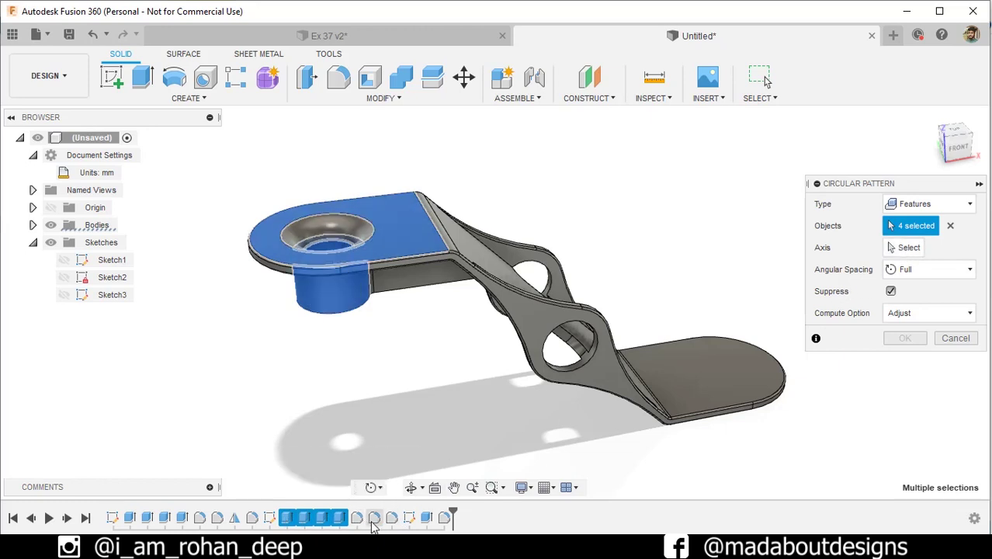
pyautogui.scroll(3, 500, 450)
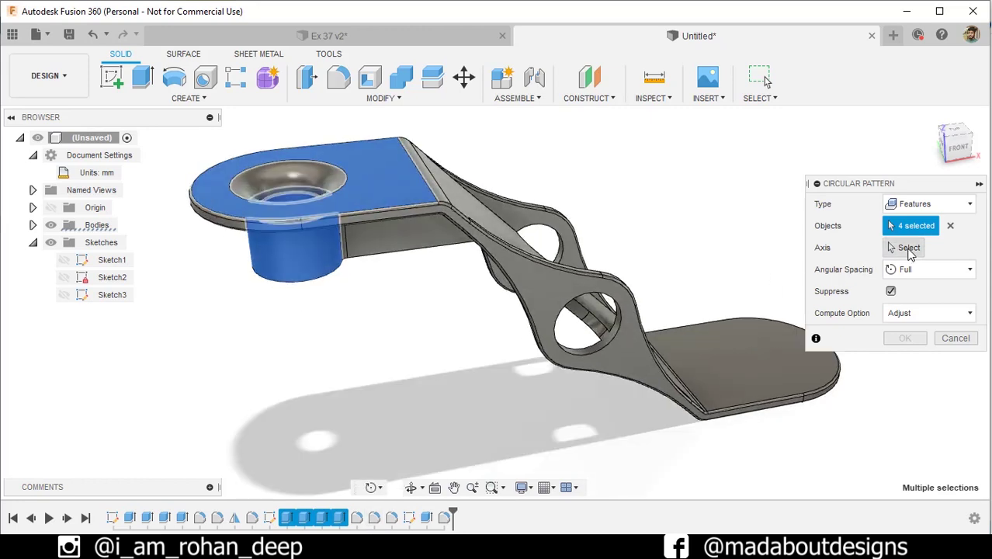
pyautogui.click(909, 248)
pyautogui.keyDown('shift'); pyautogui.moveTo(571, 281); pyautogui.dragTo(573, 273, button='middle'); pyautogui.keyUp('shift')
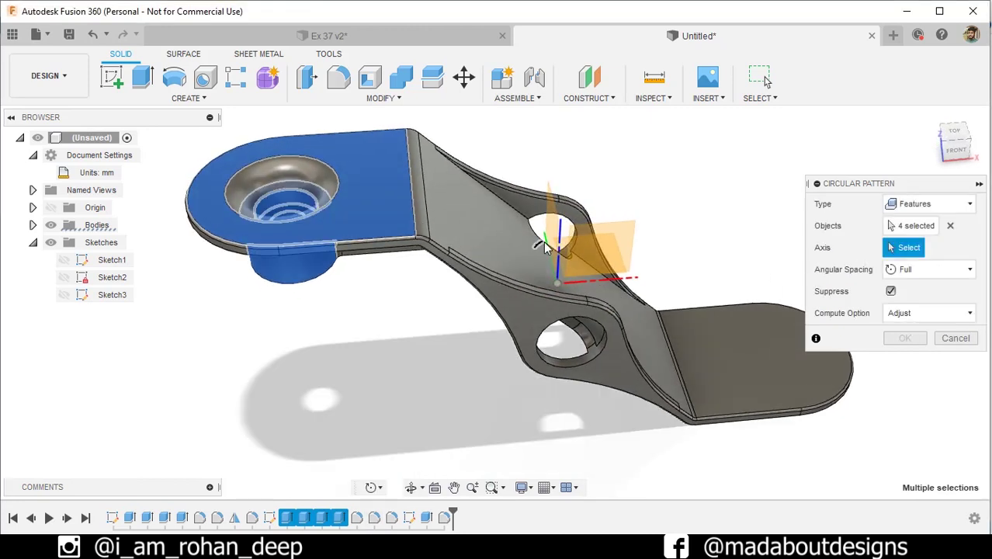
pyautogui.click(575, 365)
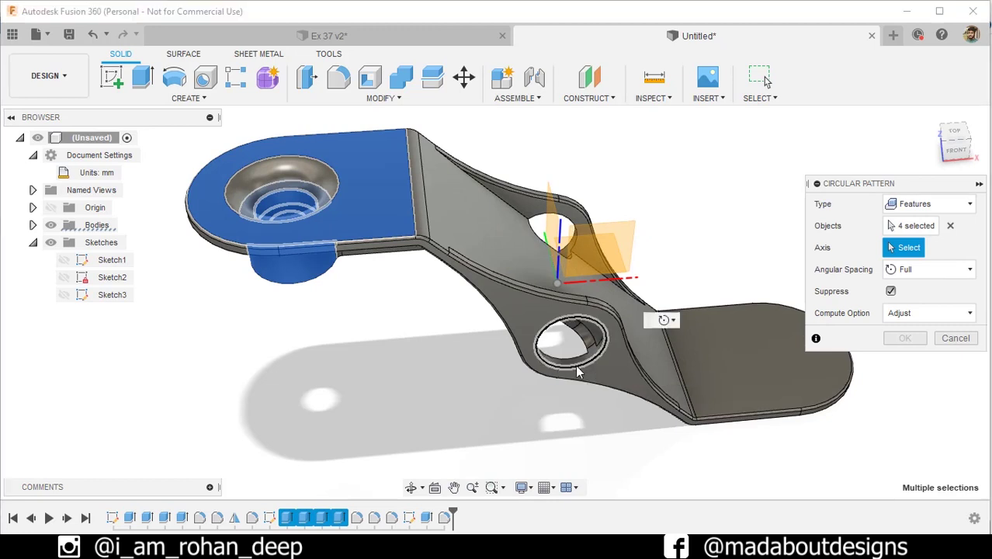
pyautogui.scroll(-2, 561, 377)
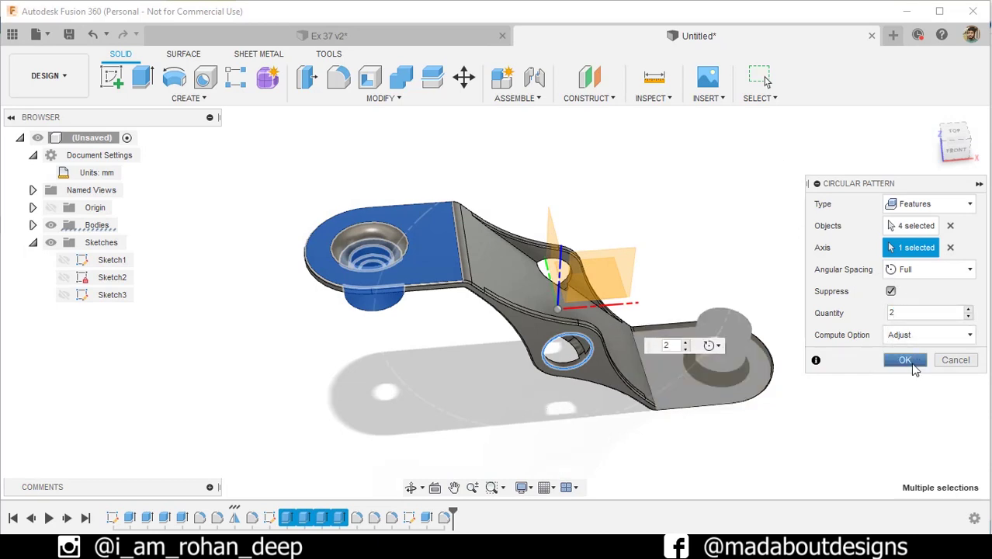
pyautogui.click(904, 360)
# Fillet the base edge of the patterned boss on the lower flange with a 5 mm radius
pyautogui.keyDown('shift'); pyautogui.moveTo(849, 400); pyautogui.dragTo(790, 420, button='middle'); pyautogui.keyUp('shift')
pyautogui.moveTo(783, 358)
pyautogui.keyDown('shift'); pyautogui.mouseDown(button='middle')
pyautogui.moveTo(830, 380)
pyautogui.moveTo(795, 372)
pyautogui.mouseUp(button='middle'); pyautogui.keyUp('shift')
pyautogui.press('f')
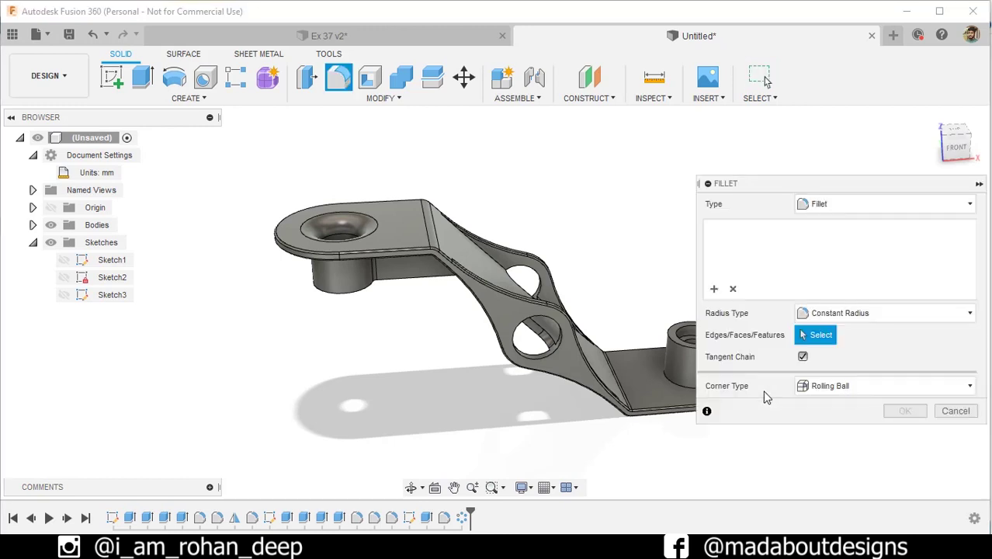
pyautogui.scroll(5, 598, 382)
pyautogui.click(600, 380)
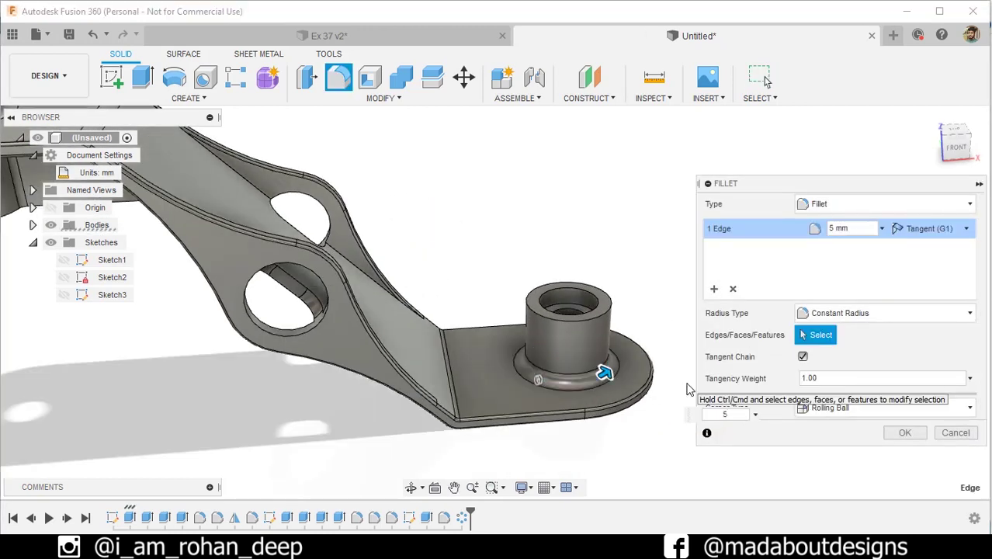
pyautogui.press('Return')
# Fillet the inner bottom edge of the lower boss's counterbore with a 2.5 mm radius
pyautogui.press('f')
pyautogui.click(586, 327)
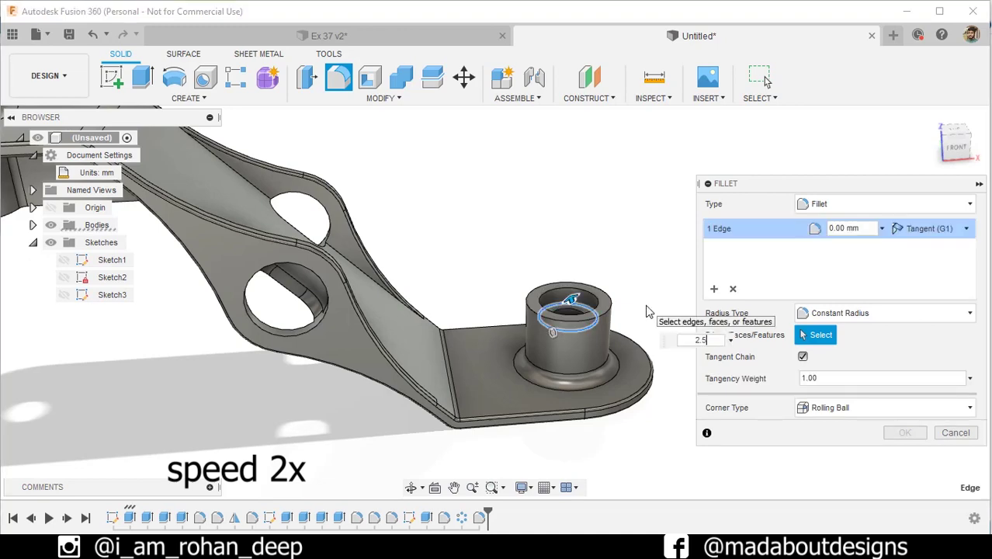
pyautogui.press('Return')
# Fillet the edge of the lower boss's hole on the underside of the lower flange
pyautogui.scroll(-3, 648, 309)
pyautogui.keyDown('shift'); pyautogui.moveTo(649, 309); pyautogui.dragTo(625, 407, button='middle'); pyautogui.keyUp('shift')
pyautogui.press('f')
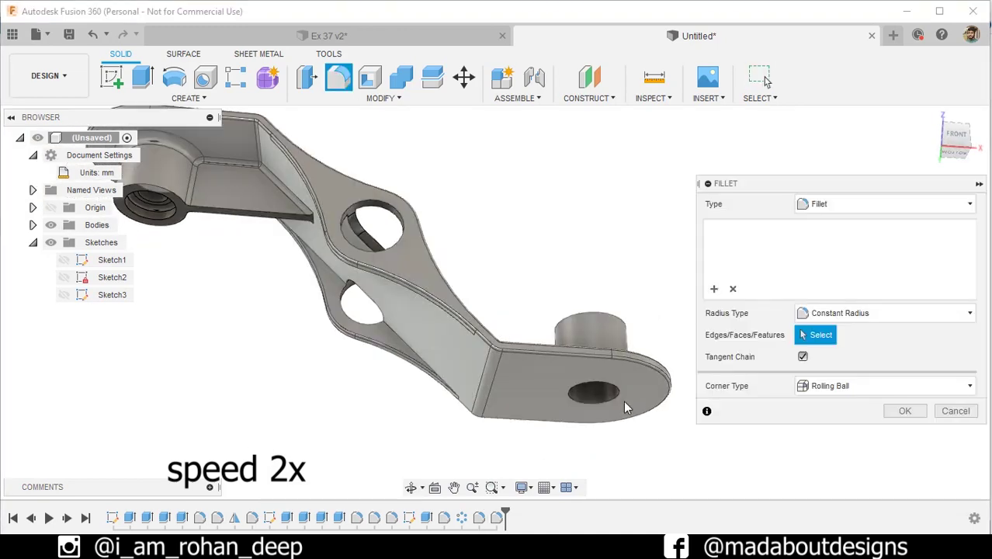
pyautogui.click(617, 397)
pyautogui.press('Return')
pyautogui.scroll(-3, 691, 404)
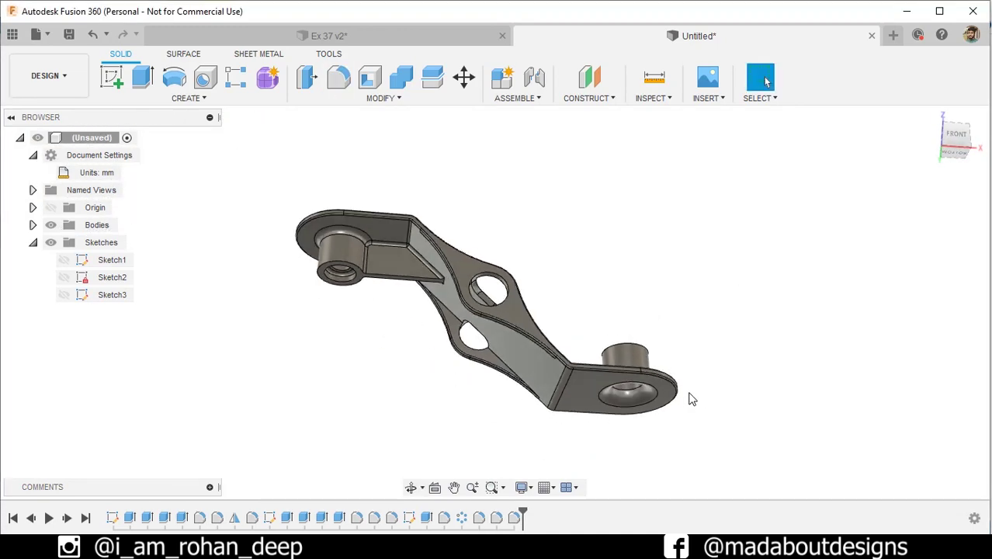
# Circular-pattern the rib's extrude feature about the web hole's circular edge with a quantity of 2
pyautogui.keyDown('shift'); pyautogui.moveTo(694, 370); pyautogui.dragTo(706, 426, button='middle'); pyautogui.keyUp('shift')
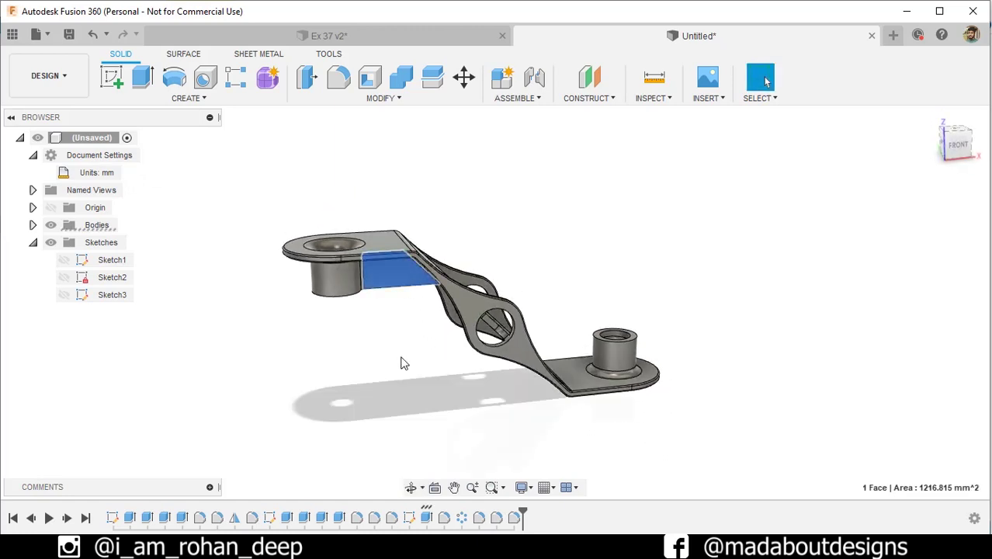
pyautogui.click(172, 99)
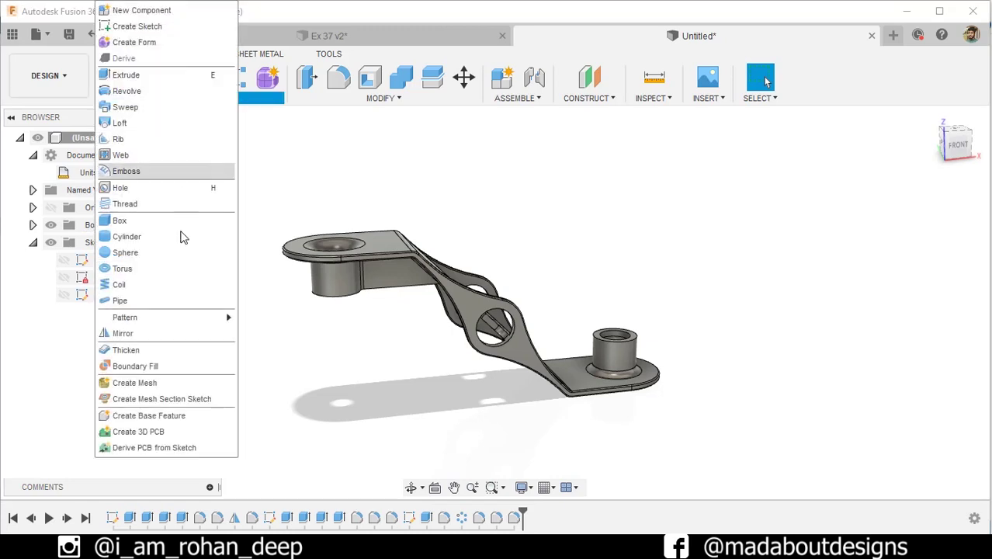
pyautogui.moveTo(194, 317)
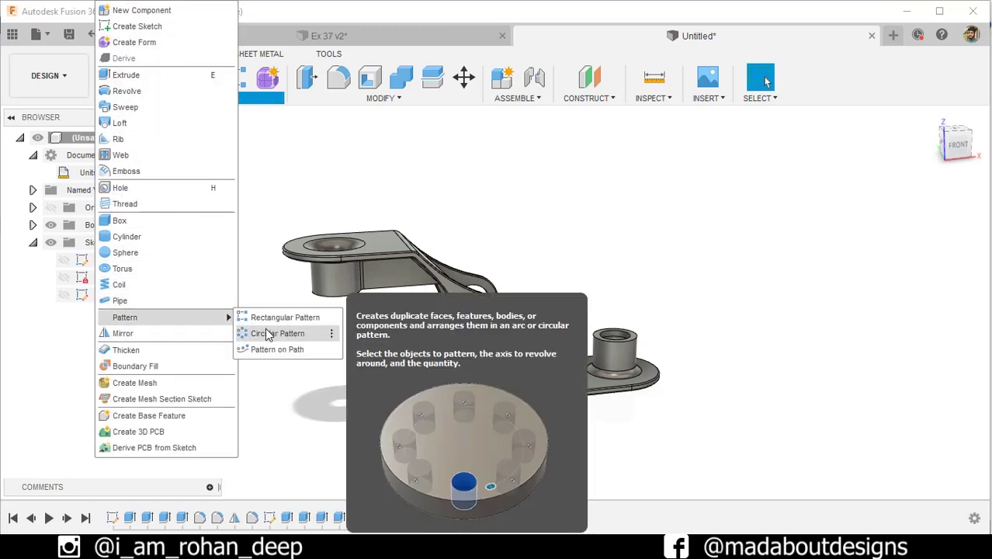
pyautogui.click(268, 333)
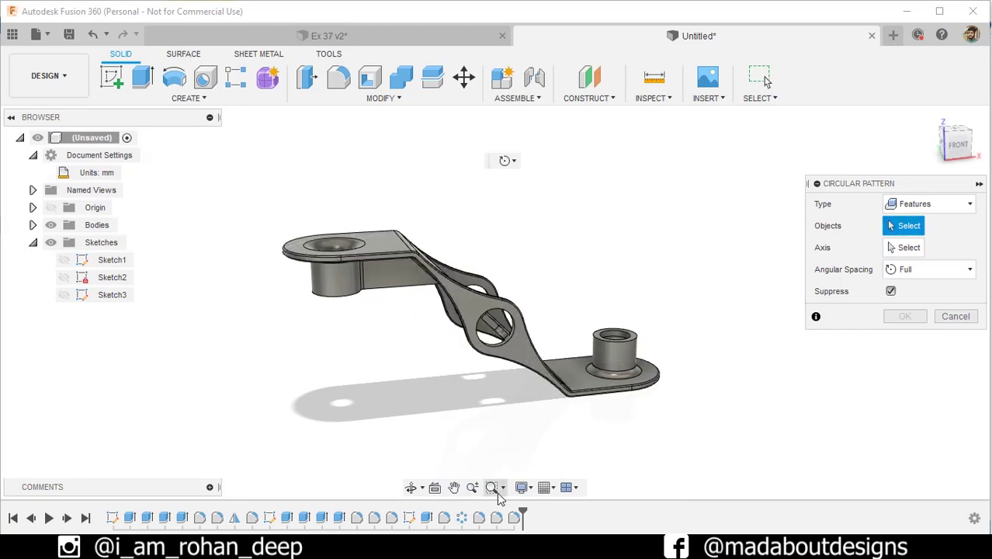
pyautogui.click(426, 518)
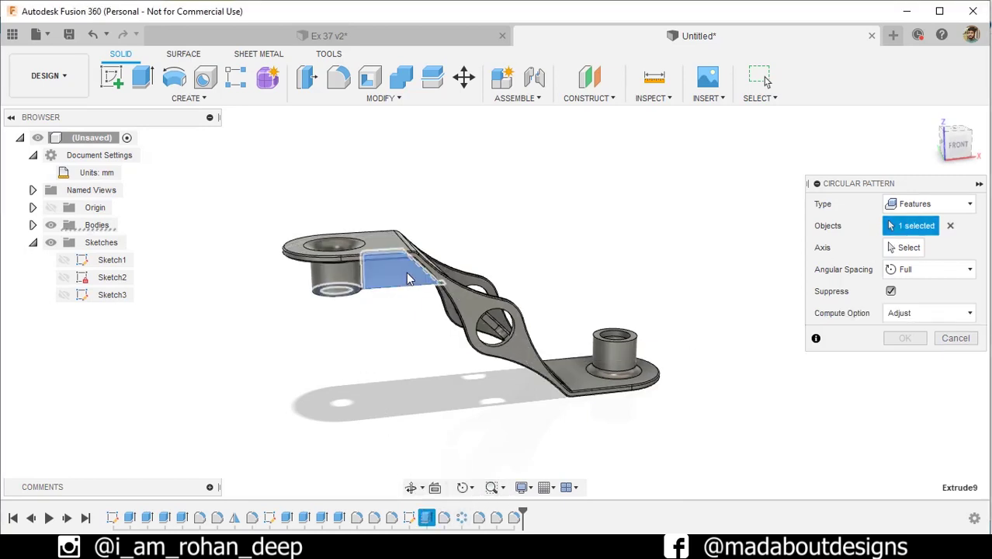
pyautogui.click(914, 247)
pyautogui.scroll(3, 521, 352)
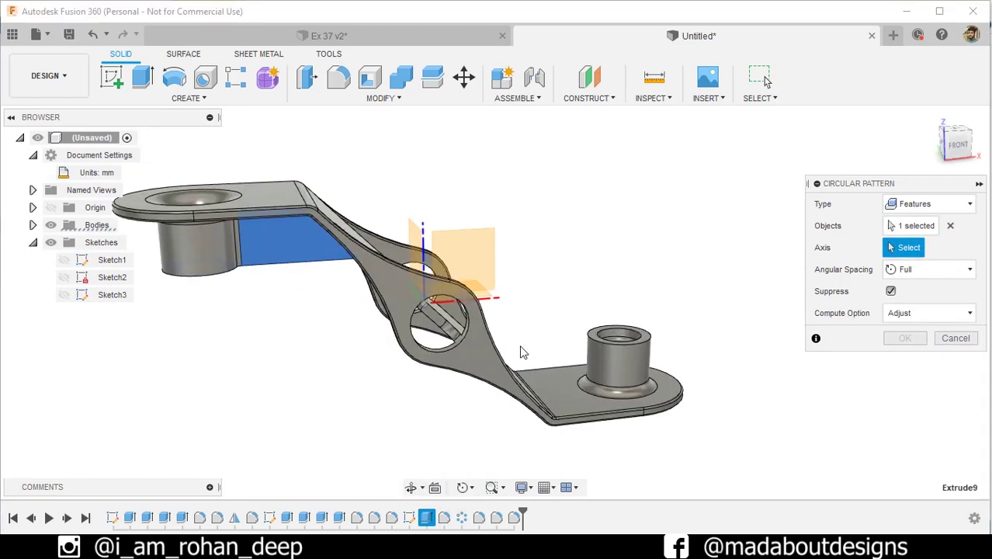
pyautogui.click(452, 346)
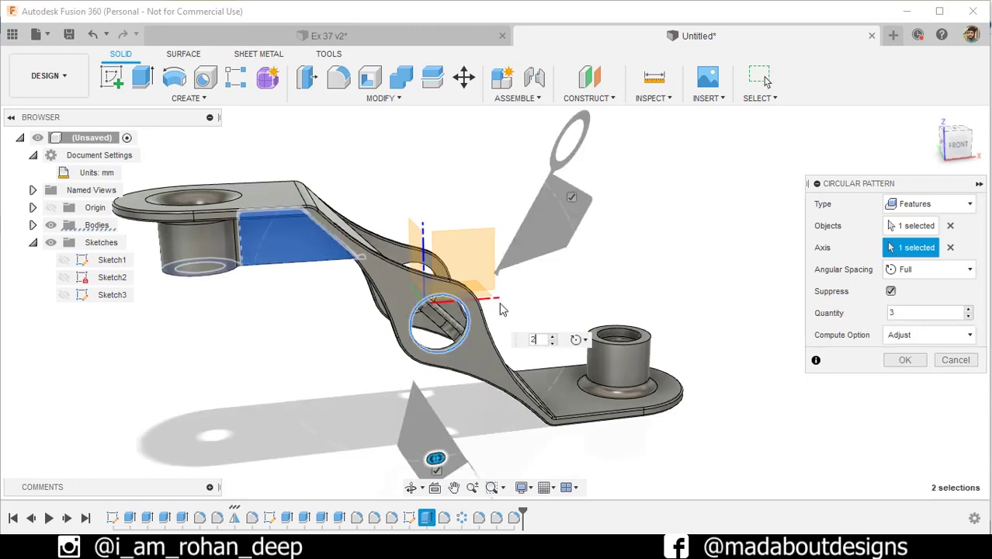
pyautogui.press('Return')
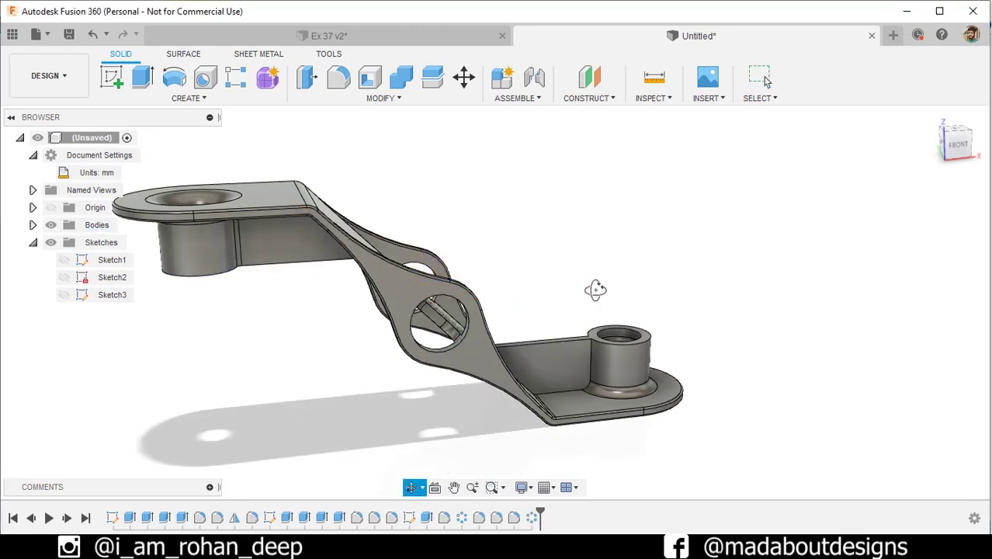
# Fillet the edge chains on both sides of the lower rib, where it meets the flange, arm and boss, with a 2.5 mm radius
pyautogui.keyDown('shift'); pyautogui.moveTo(595, 290); pyautogui.dragTo(570, 305, button='middle'); pyautogui.keyUp('shift')
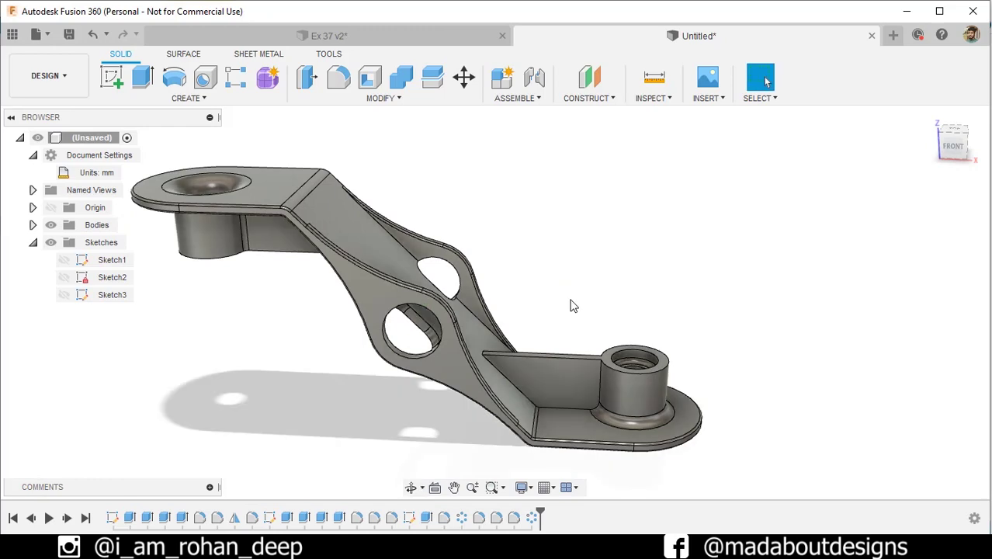
pyautogui.press('f')
pyautogui.scroll(3, 565, 410)
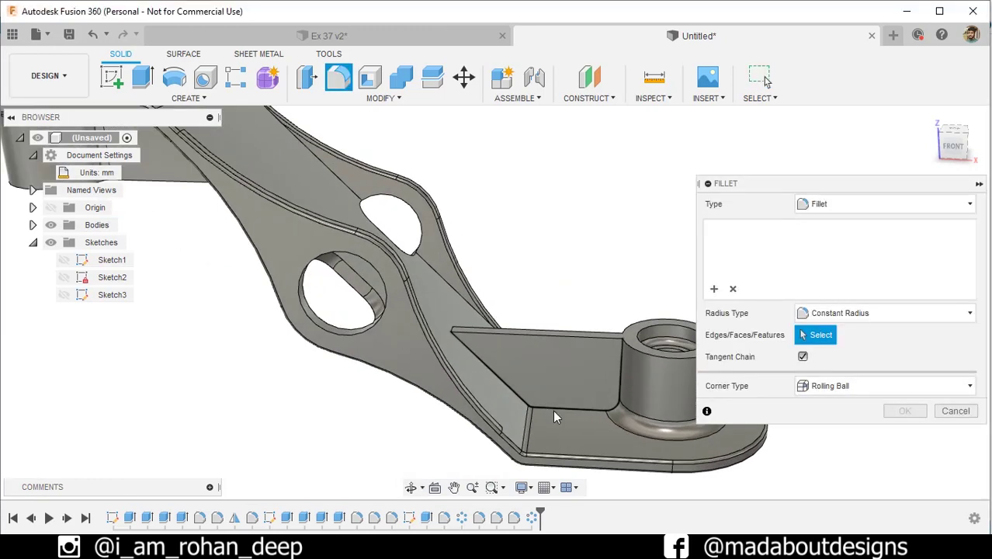
pyautogui.click(553, 410)
pyautogui.keyDown('shift'); pyautogui.moveTo(462, 371); pyautogui.dragTo(252, 395, button='middle'); pyautogui.keyUp('shift')
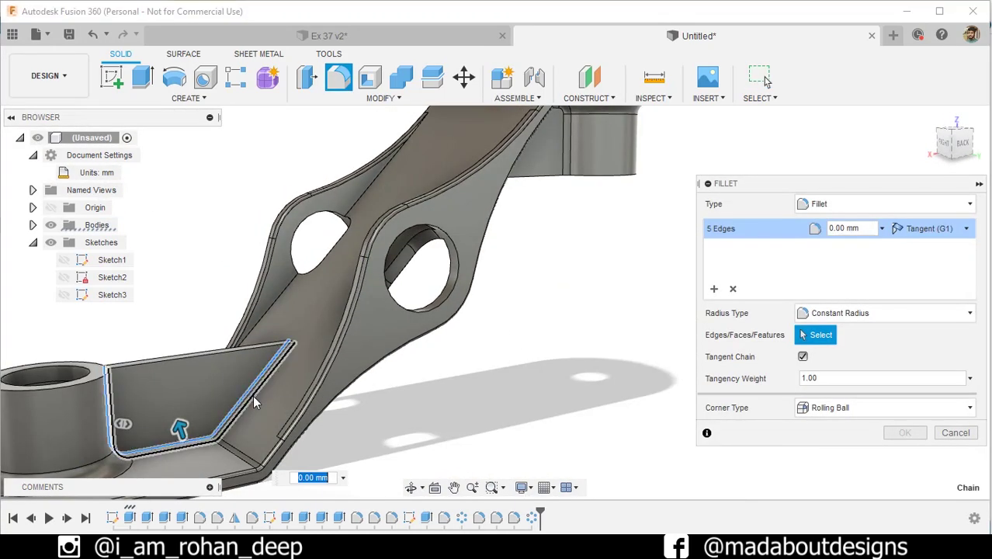
pyautogui.click(345, 402)
pyautogui.write('2.5')
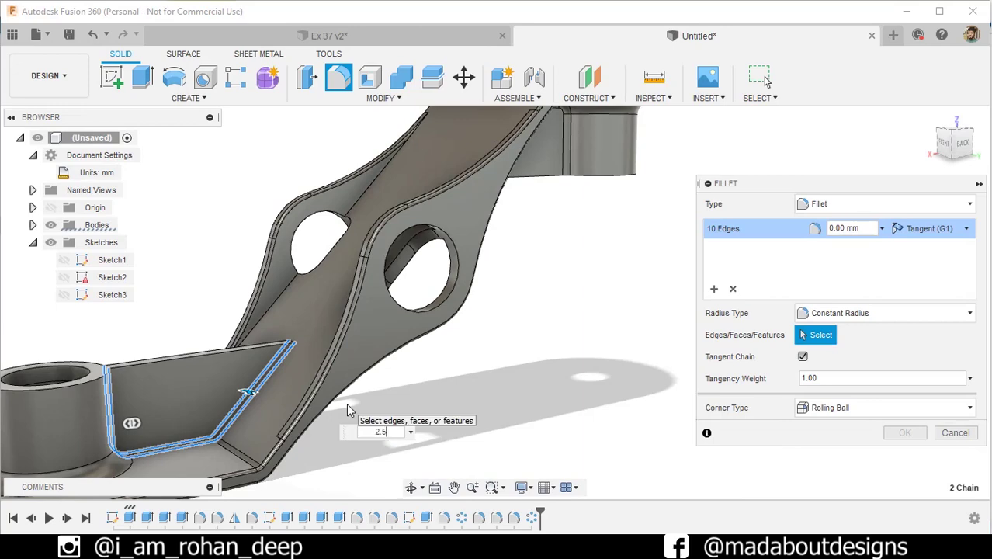
pyautogui.press('Return')
# Apply the Paint - Metallic (Blue) appearance to the bracket body
pyautogui.scroll(-5, 334, 398)
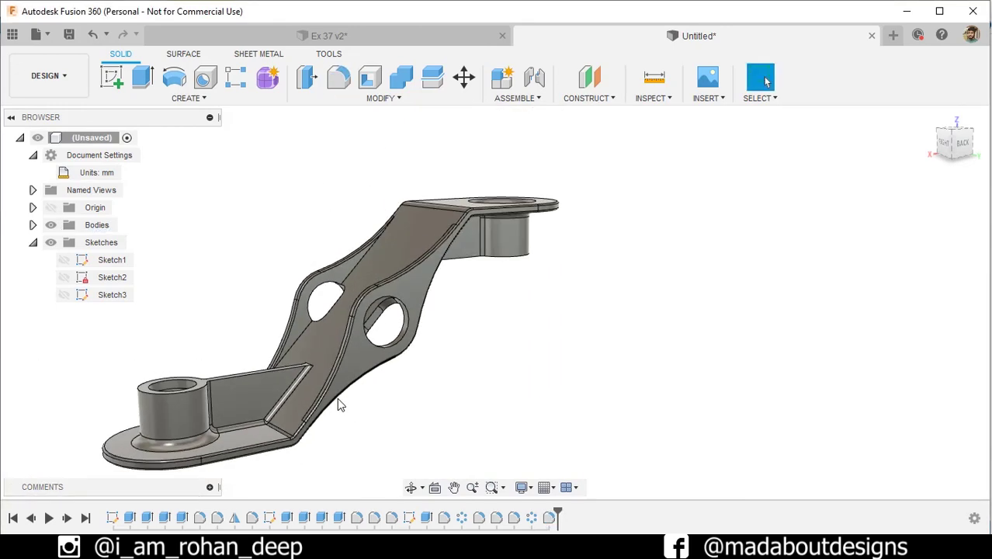
pyautogui.keyDown('shift'); pyautogui.moveTo(337, 397); pyautogui.dragTo(633, 388, button='middle'); pyautogui.keyUp('shift')
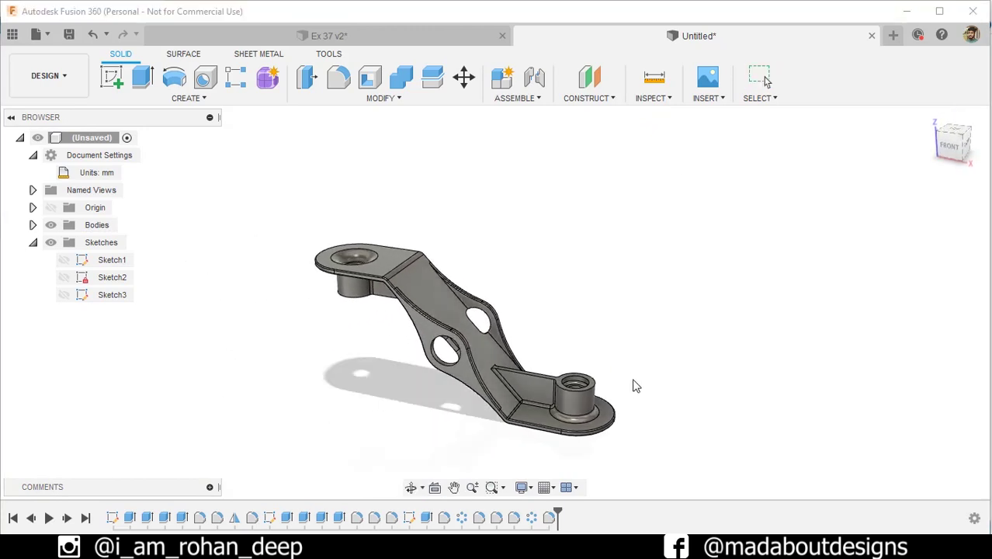
pyautogui.press('a')
pyautogui.scroll(-3, 683, 363)
pyautogui.scroll(2, 738, 385)
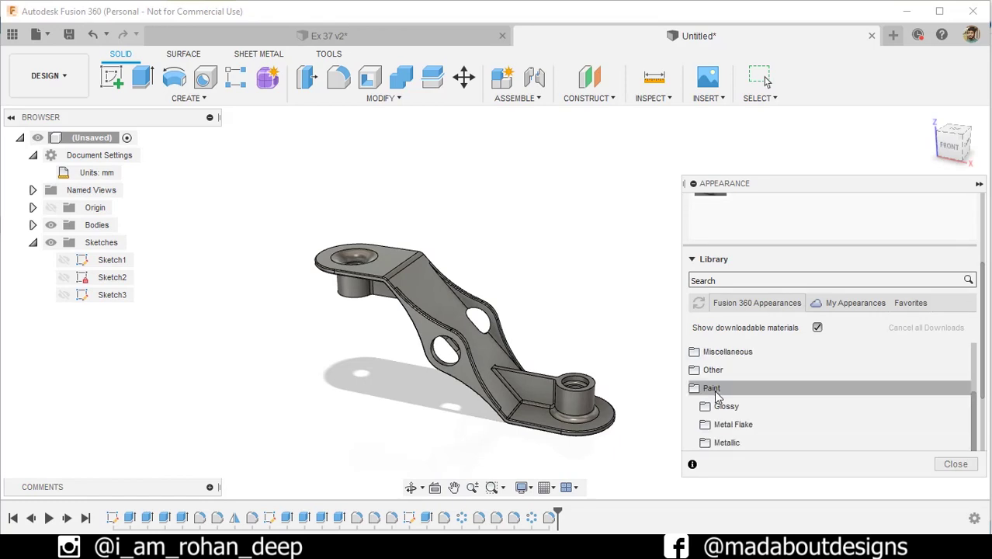
pyautogui.scroll(-3, 759, 404)
pyautogui.scroll(2, 759, 403)
pyautogui.moveTo(745, 401); pyautogui.dragTo(503, 362)
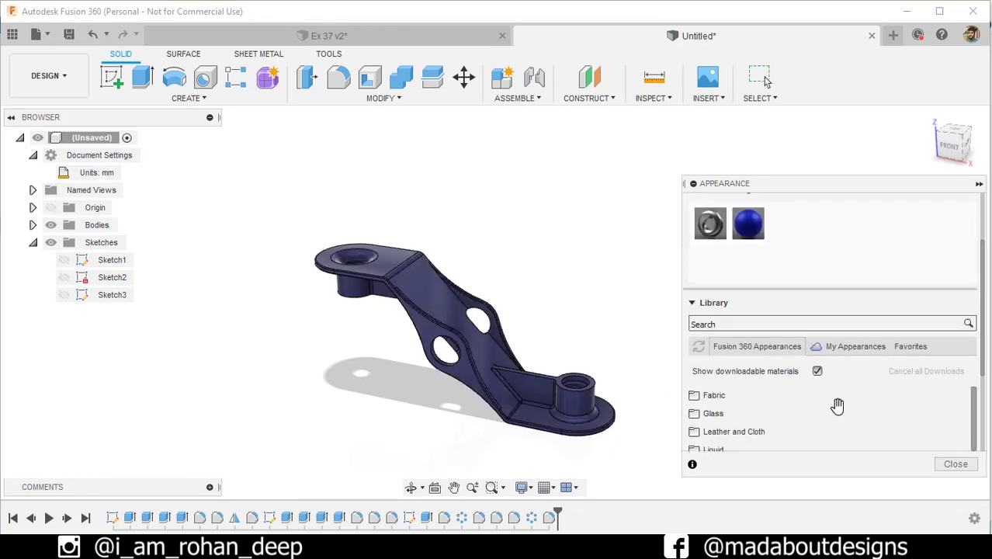
# Change the blue metallic paint's colour to a lighter blue with RGB 56, 166, 217 and close the appearance settings
pyautogui.doubleClick(748, 273)
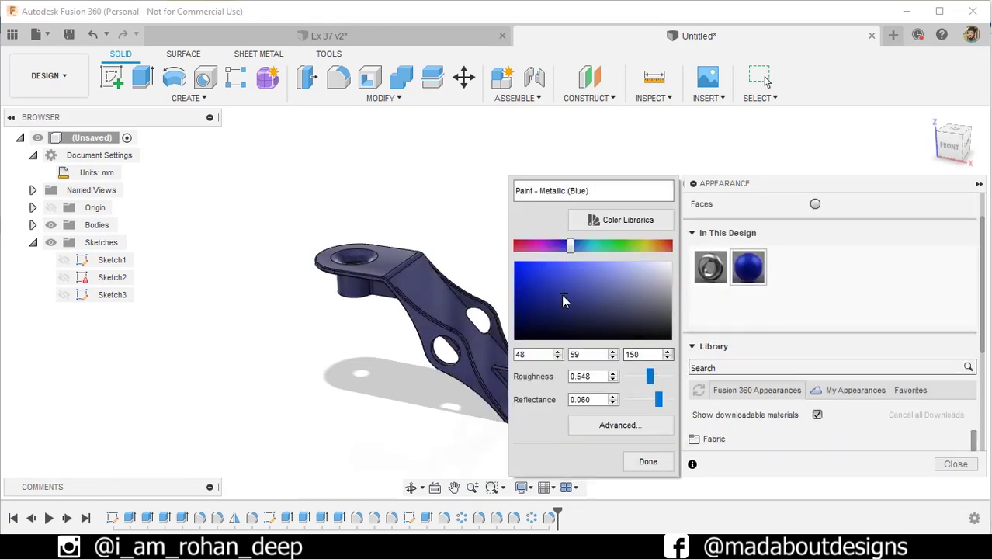
pyautogui.moveTo(564, 301); pyautogui.dragTo(584, 246)
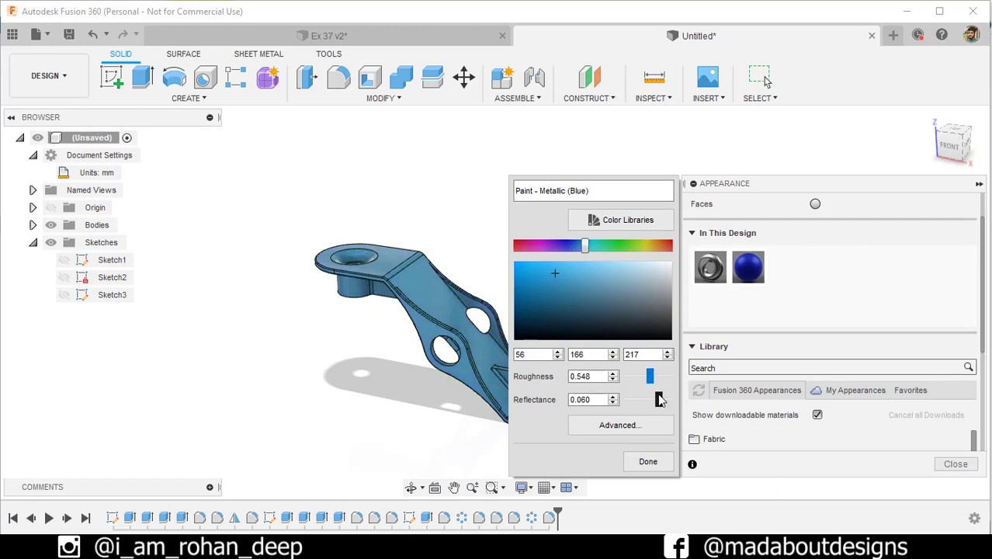
pyautogui.click(665, 466)
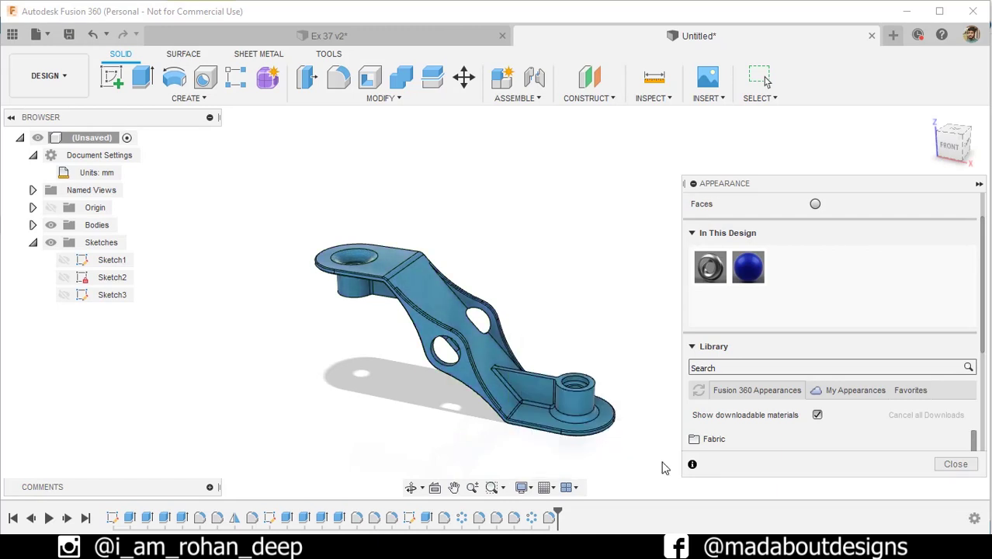
pyautogui.press('Escape')
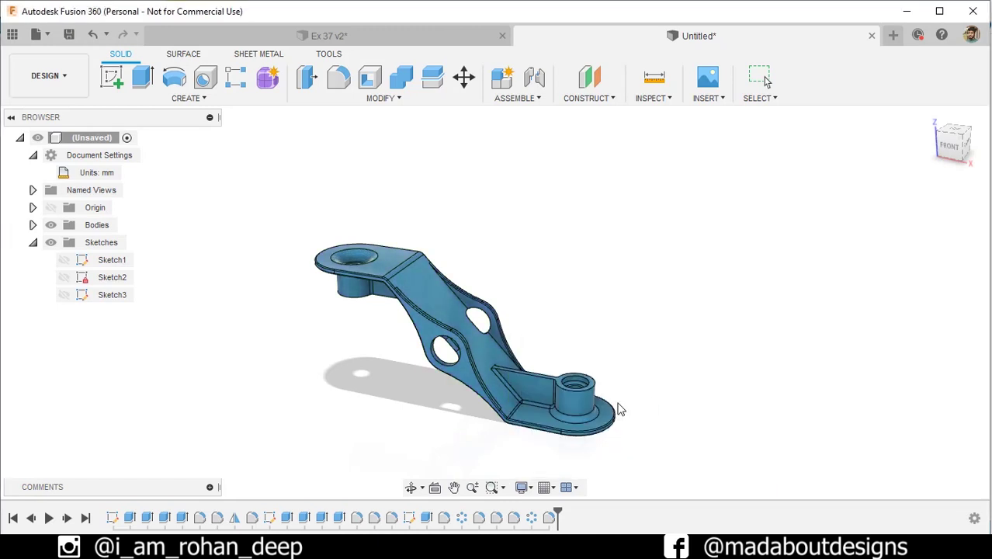
pyautogui.keyDown('shift'); pyautogui.moveTo(576, 316); pyautogui.dragTo(914, 332, button='middle'); pyautogui.keyUp('shift')
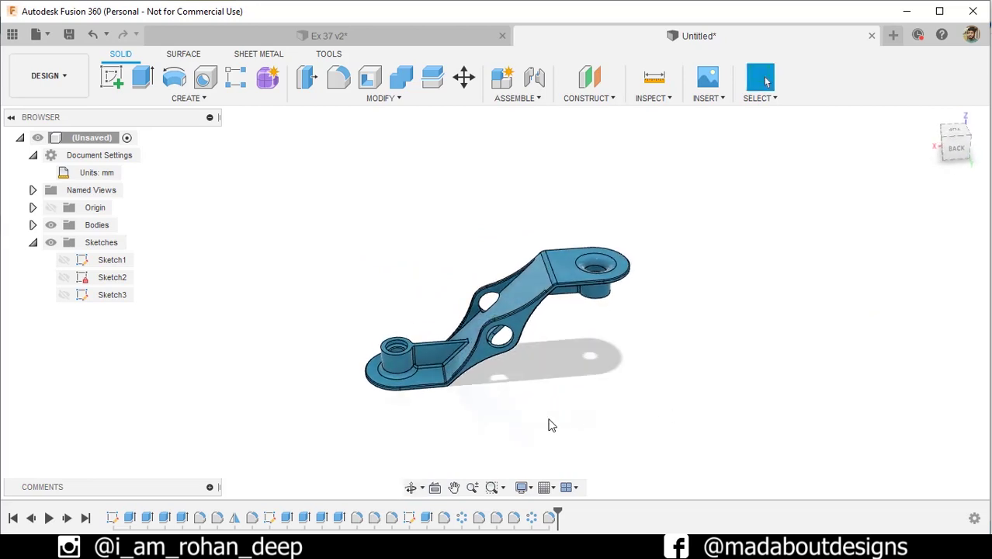
pyautogui.keyDown('shift'); pyautogui.moveTo(548, 423); pyautogui.dragTo(859, 398, button='middle'); pyautogui.keyUp('shift')
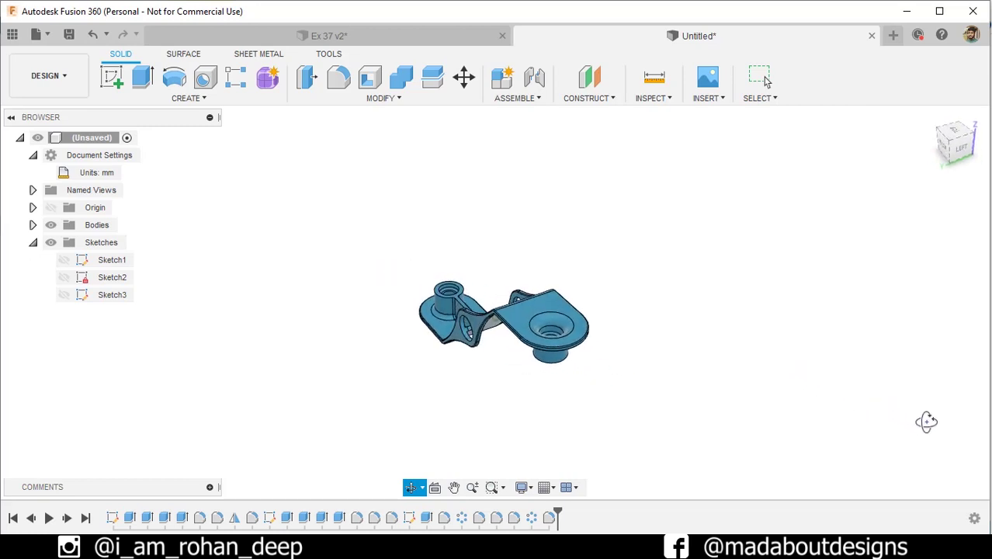
pyautogui.click(766, 80)
pyautogui.keyDown('shift'); pyautogui.moveTo(702, 447); pyautogui.dragTo(790, 436, button='middle'); pyautogui.keyUp('shift')
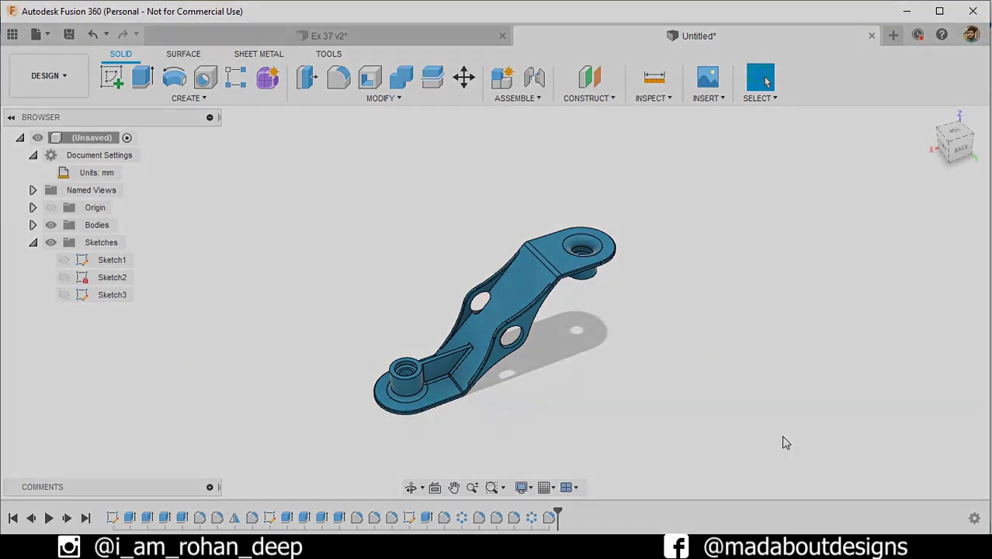